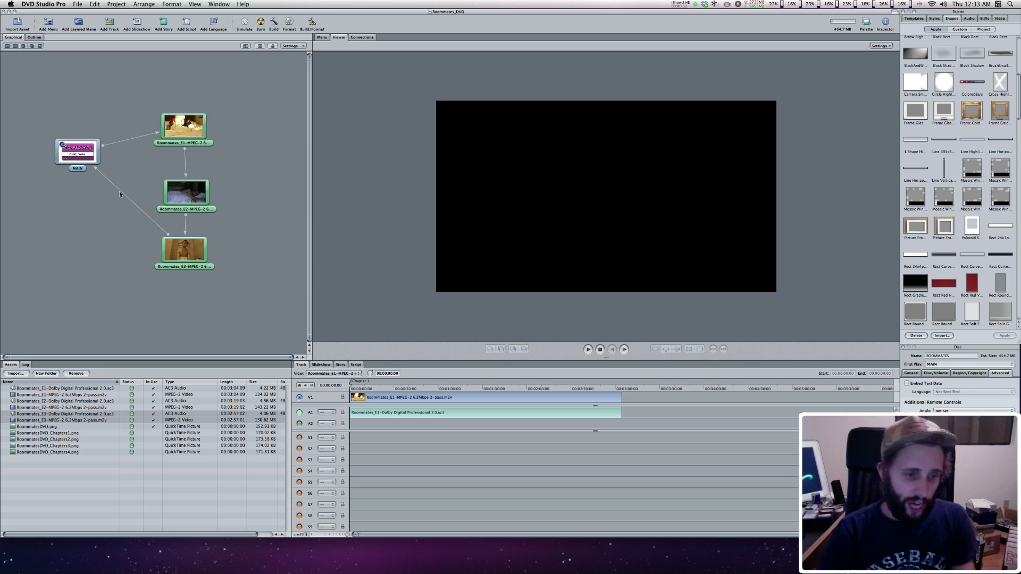
Create a new menu from RoommatesDVD_Chapters1.png below the MAIN menu and name it CHAPTERS_MAIN.
{"action": "left_click", "coordinate": [62, 433]}
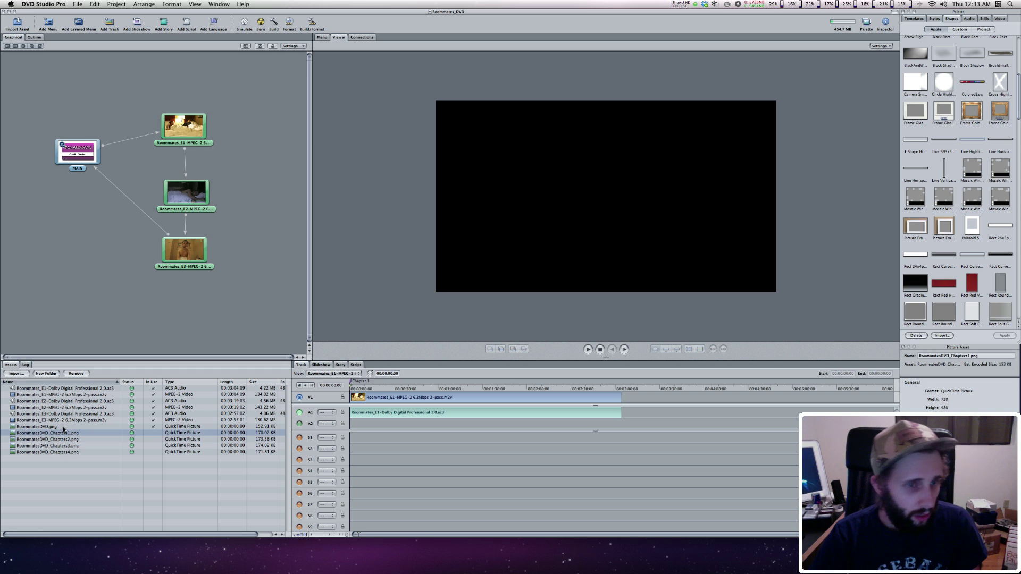
{"action": "left_click_drag", "start_coordinate": [66, 434], "coordinate": [78, 210]}
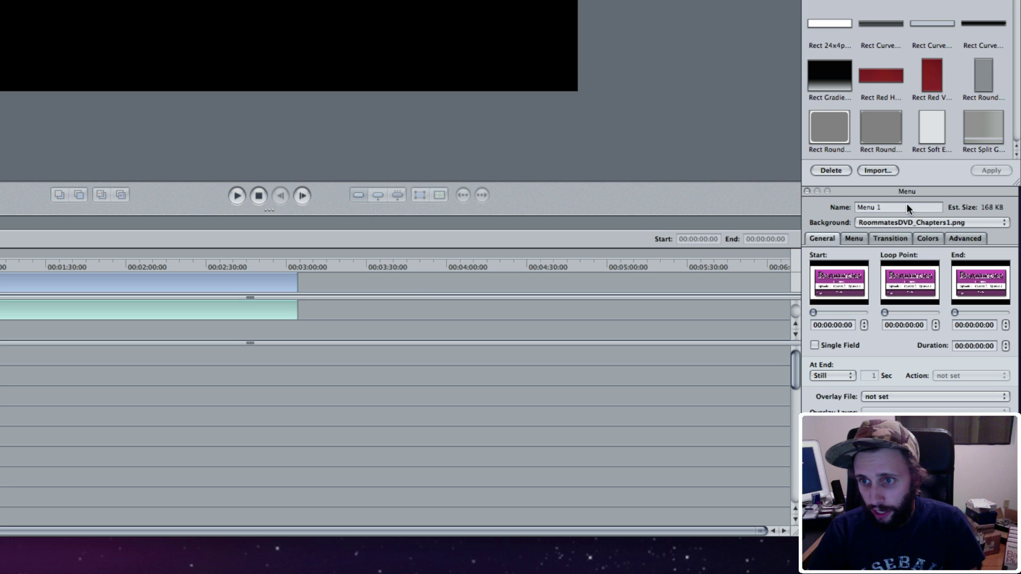
{"action": "triple_click", "coordinate": [907, 206]}
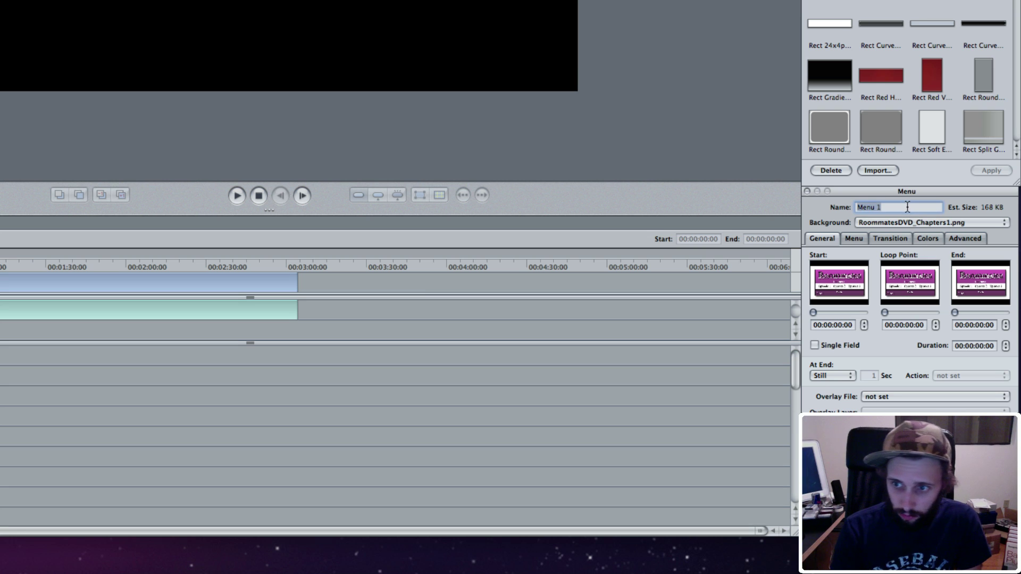
{"action": "type", "text": "CHAPTERS"}
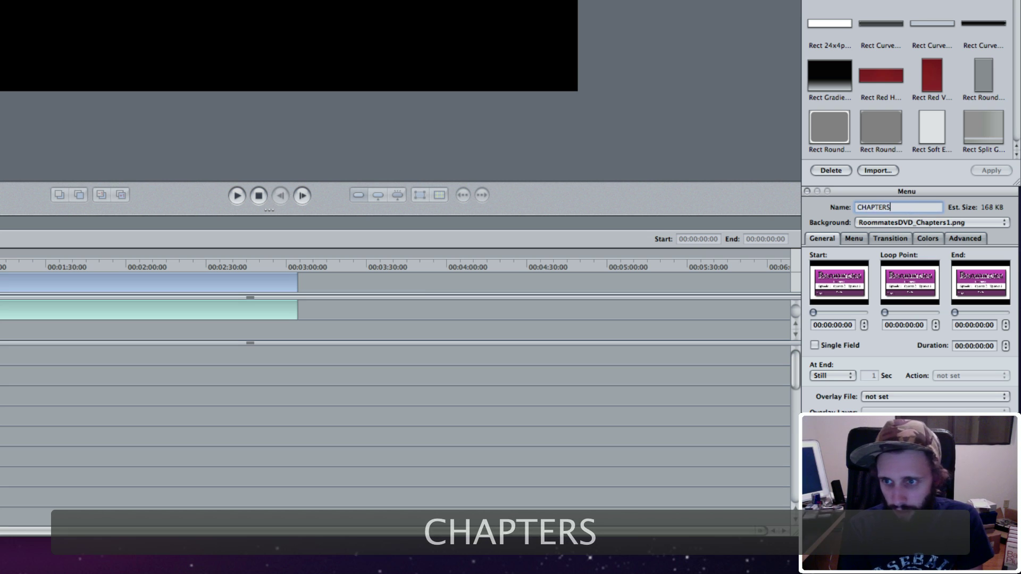
{"action": "type", "text": "_MAIN"}
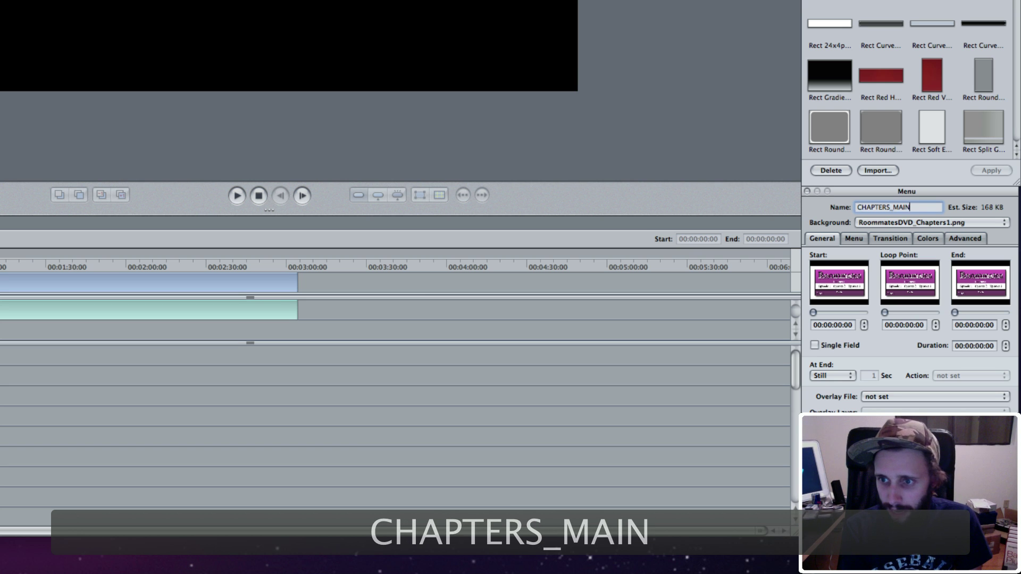
{"action": "key", "text": "Return"}
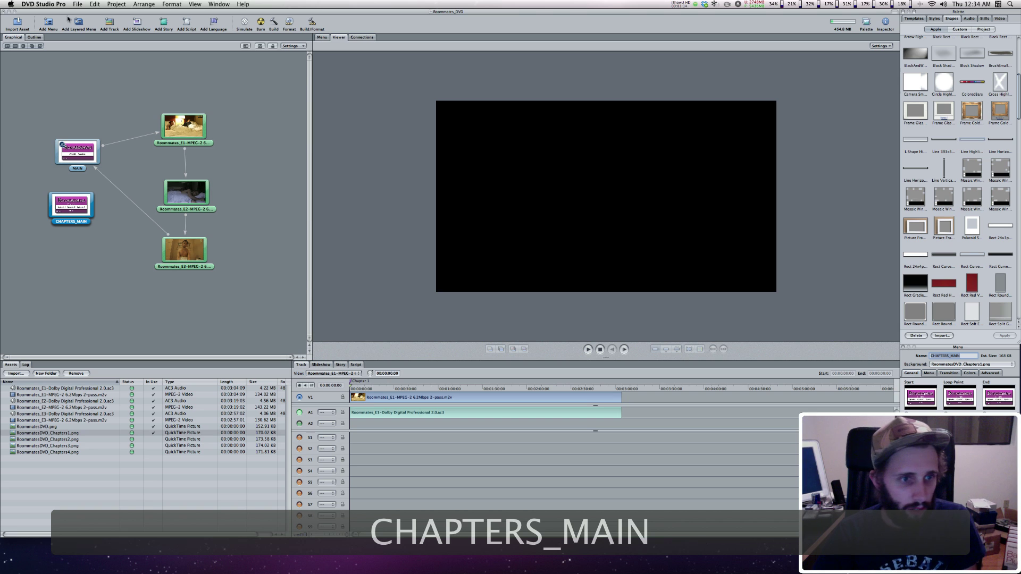
Move the MAIN and CHAPTERS_MAIN tiles higher in the graphical layout and open CHAPTERS_MAIN for viewing.
{"action": "left_click_drag", "start_coordinate": [77, 155], "coordinate": [61, 107]}
{"action": "left_click_drag", "start_coordinate": [77, 212], "coordinate": [70, 160]}
{"action": "double_click", "coordinate": [65, 155]}
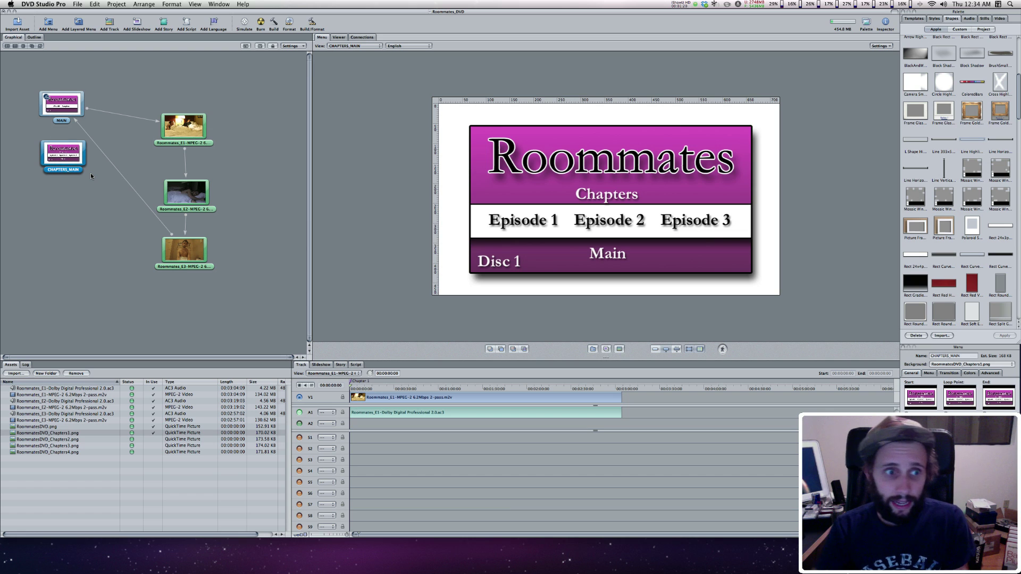
In the MAIN menu, duplicate the Play All underline button and position the copy under the Chapters text.
{"action": "double_click", "coordinate": [51, 108]}
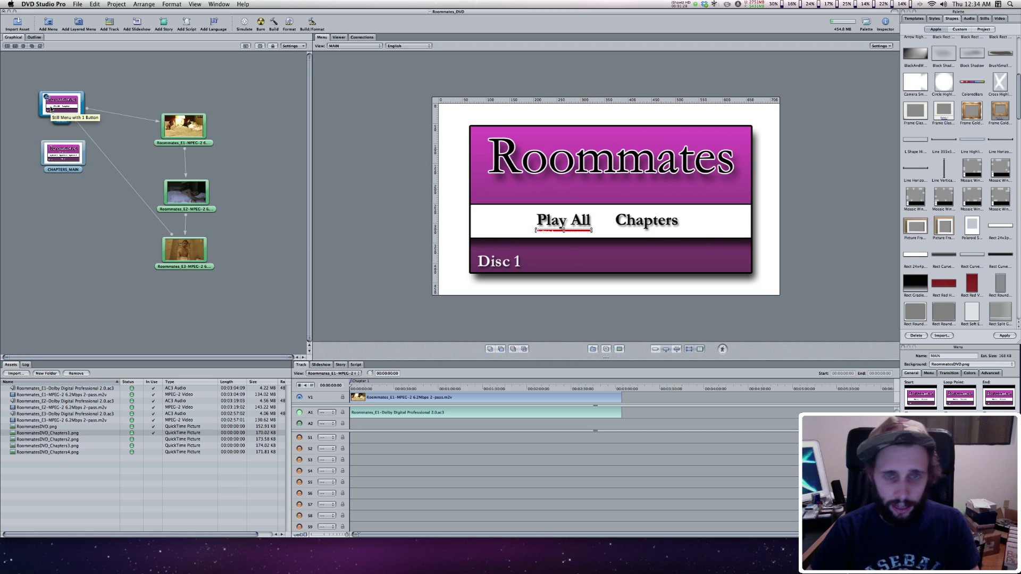
{"action": "left_click", "coordinate": [616, 262]}
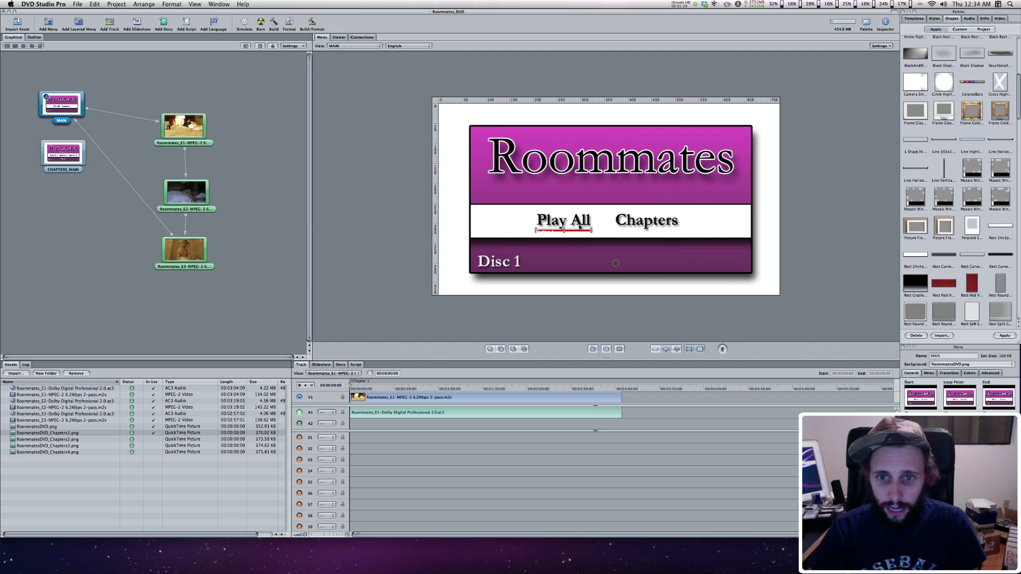
{"action": "left_click", "coordinate": [579, 230]}
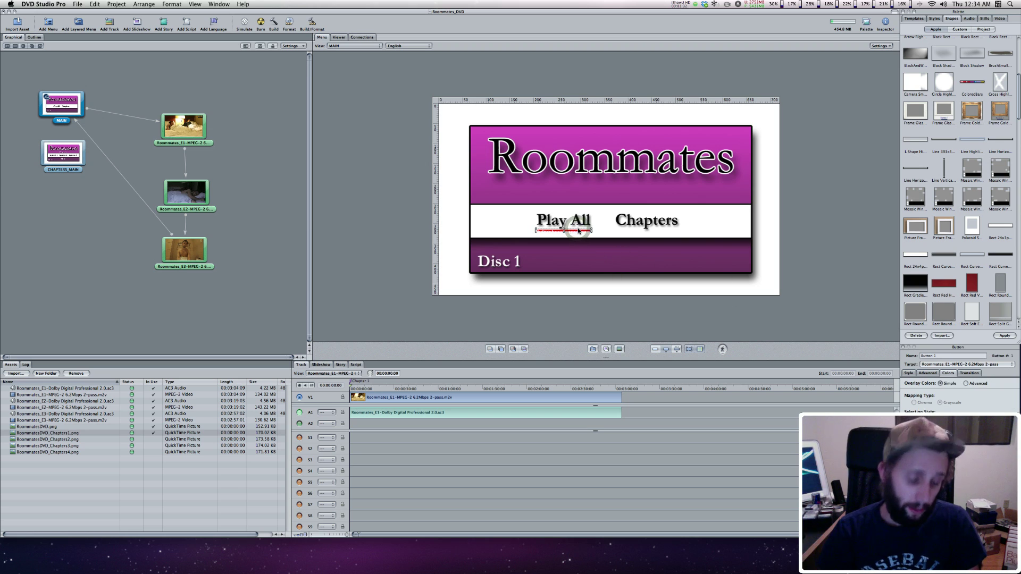
{"action": "key", "text": "super+d"}
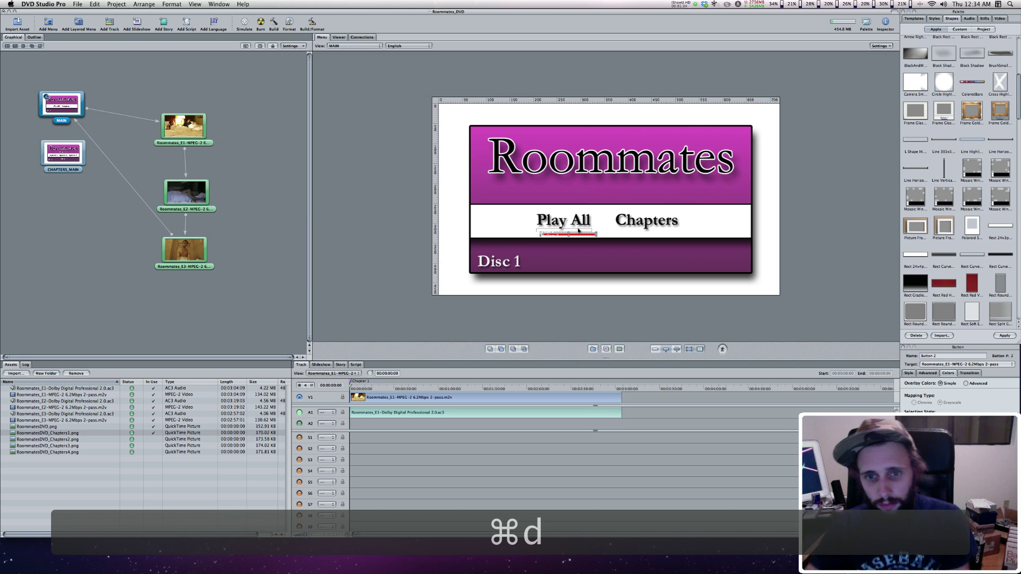
{"action": "left_click_drag", "start_coordinate": [575, 233], "coordinate": [654, 234]}
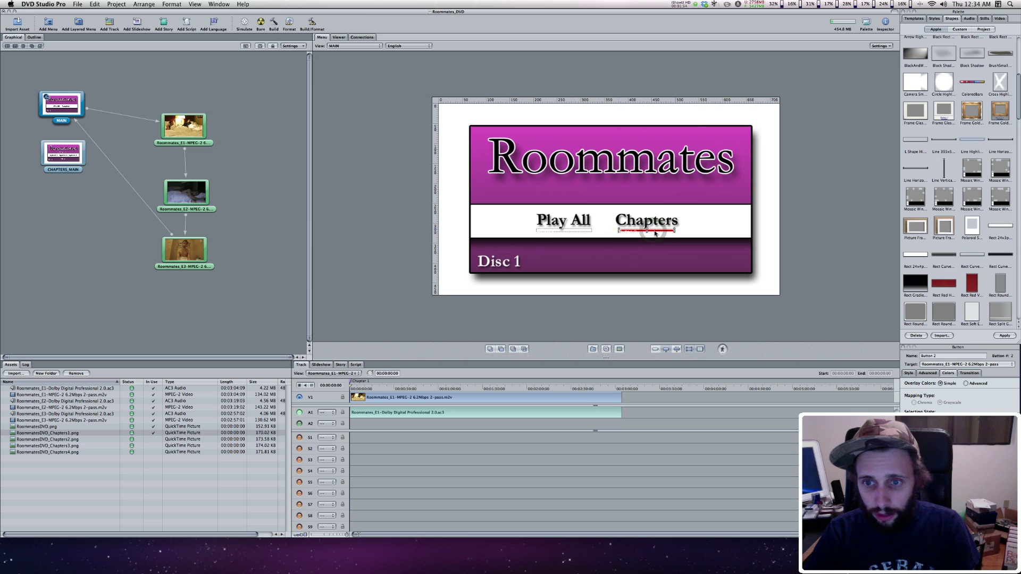
{"action": "key", "text": "Left"}
{"action": "key", "text": "Left"}
{"action": "key", "text": "Right"}
{"action": "key", "text": "Right"}
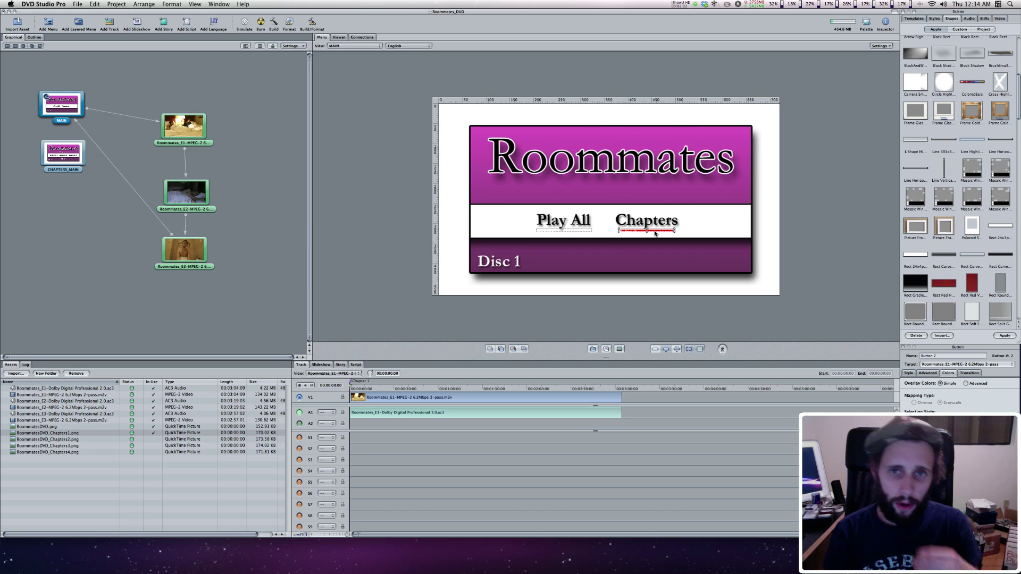
Turn on continuous automatic button assignment for the MAIN menu, and turn it off again.
{"action": "left_click", "coordinate": [880, 46]}
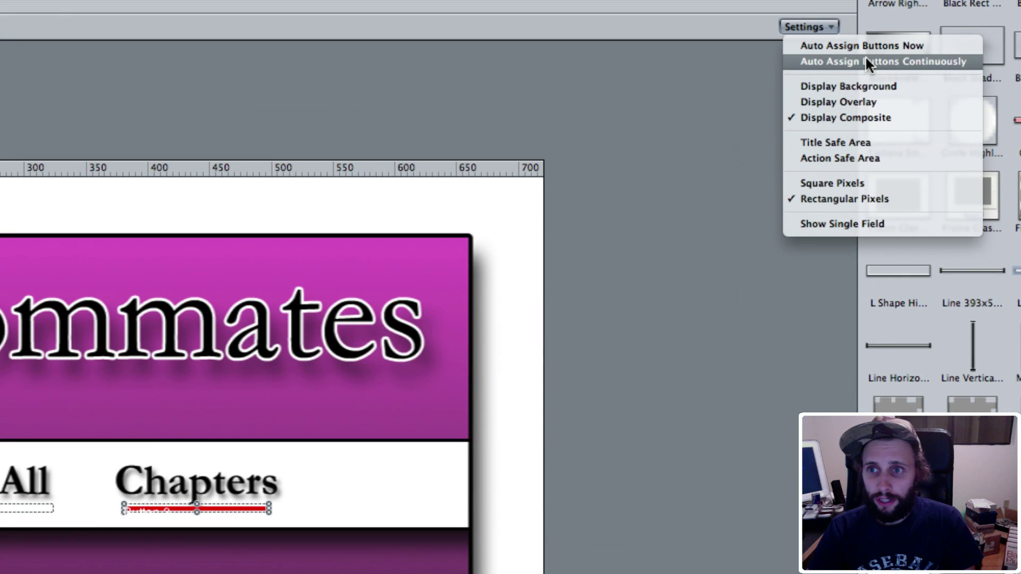
{"action": "left_click", "coordinate": [922, 61]}
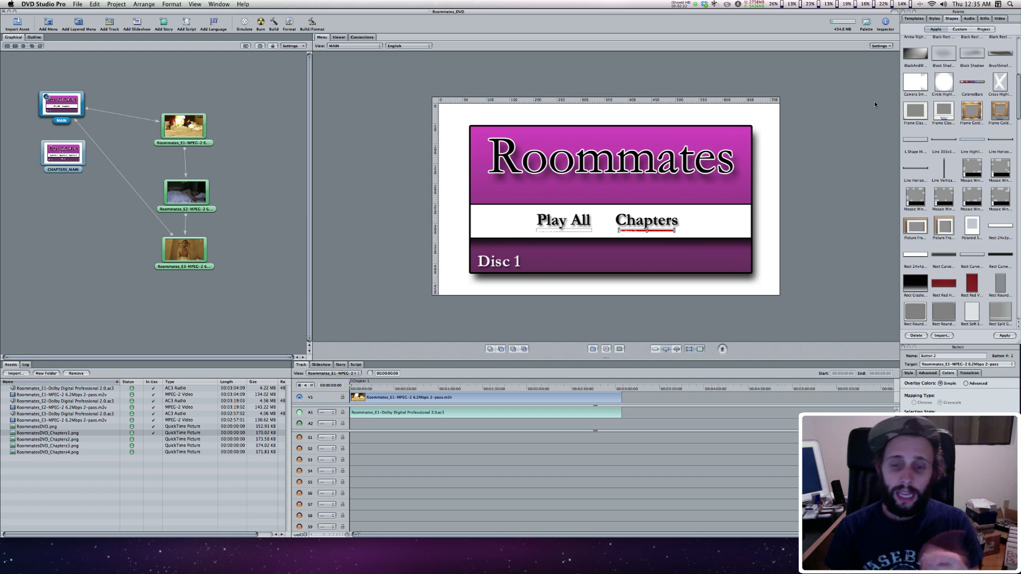
{"action": "left_click", "coordinate": [669, 232]}
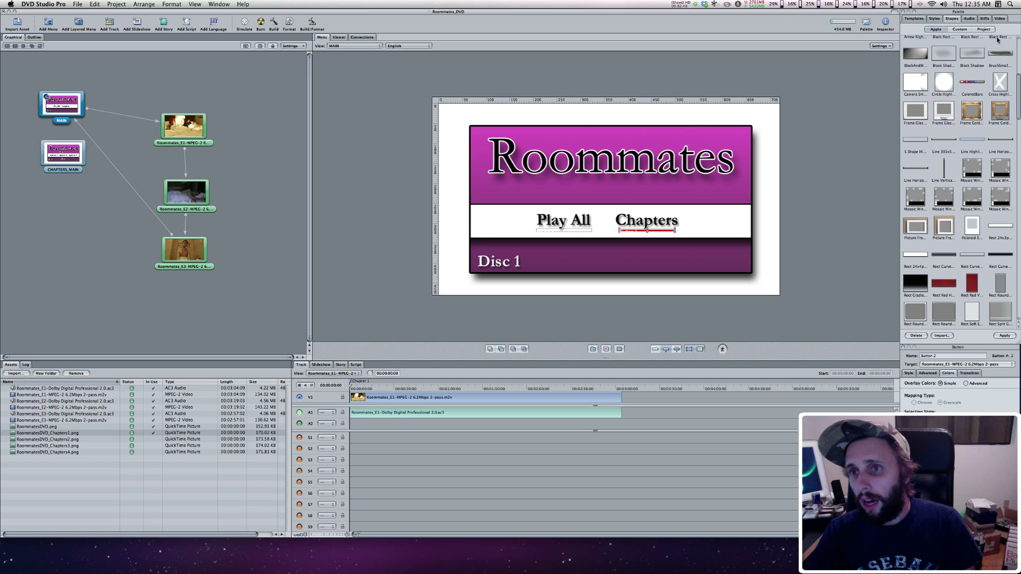
{"action": "left_click", "coordinate": [880, 46]}
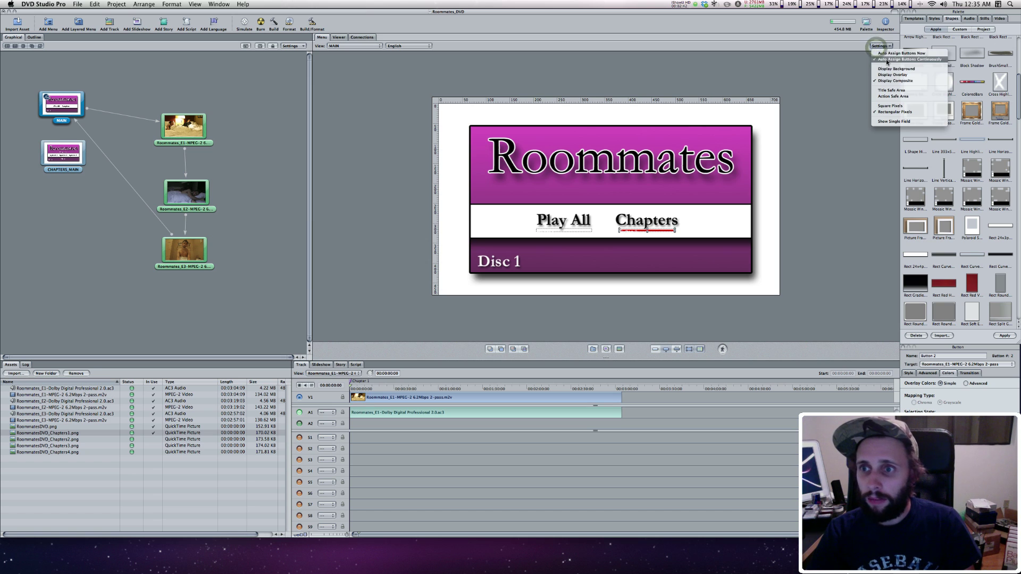
{"action": "left_click", "coordinate": [886, 61]}
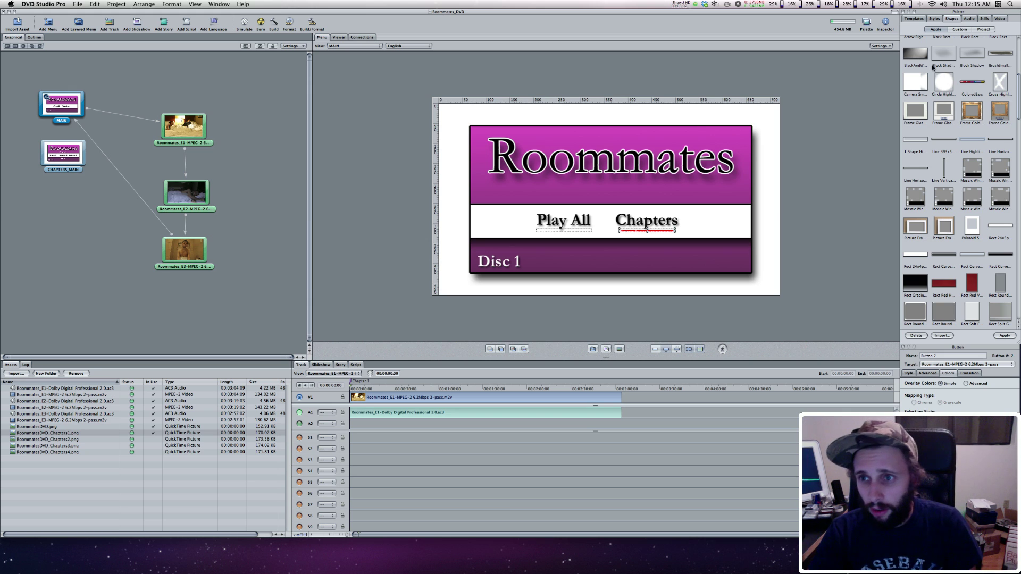
Run a one-time automatic assignment of the MAIN menu's button navigation.
{"action": "left_click", "coordinate": [887, 47]}
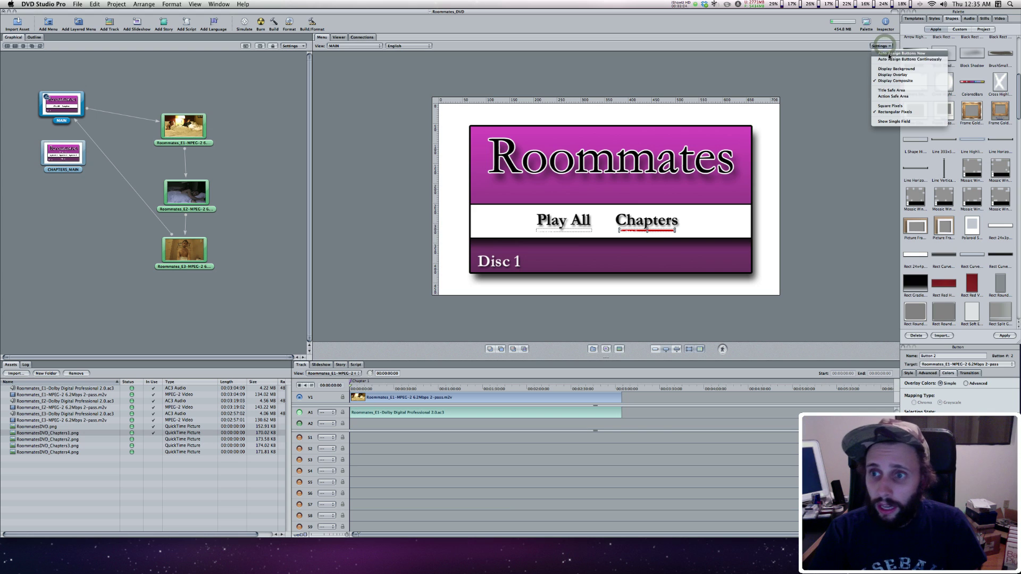
{"action": "left_click", "coordinate": [890, 54]}
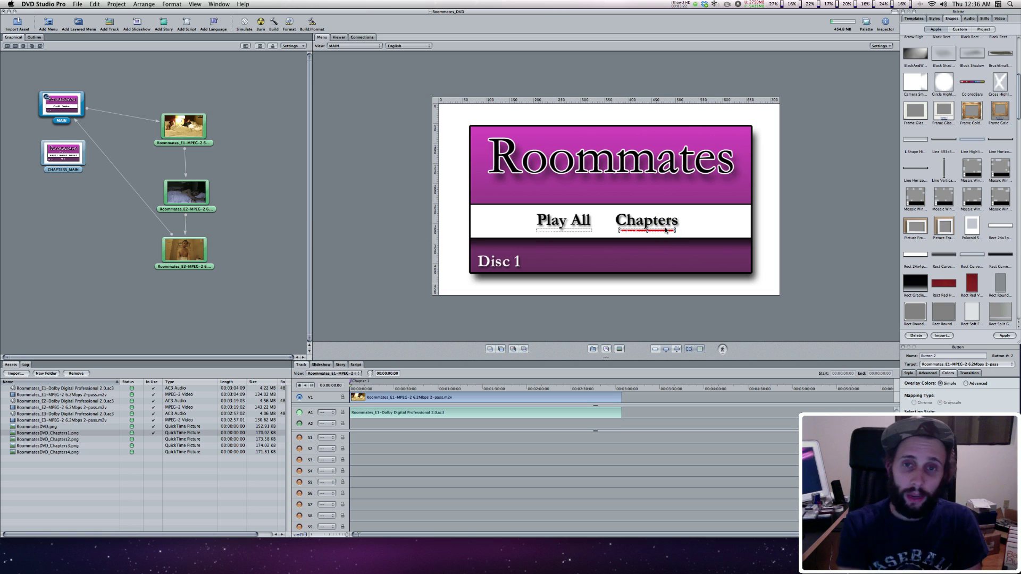
Set the target of the button under Chapters to the CHAPTERS_MAIN menu.
{"action": "left_click", "coordinate": [924, 365]}
{"action": "mouse_move", "coordinate": [942, 388]}
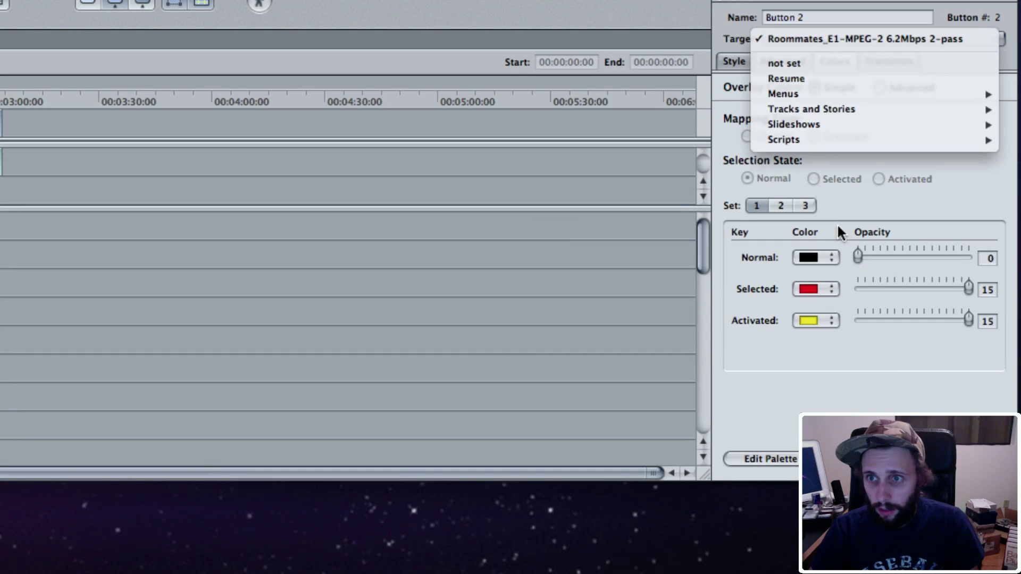
{"action": "mouse_move", "coordinate": [793, 94]}
{"action": "mouse_move", "coordinate": [605, 110]}
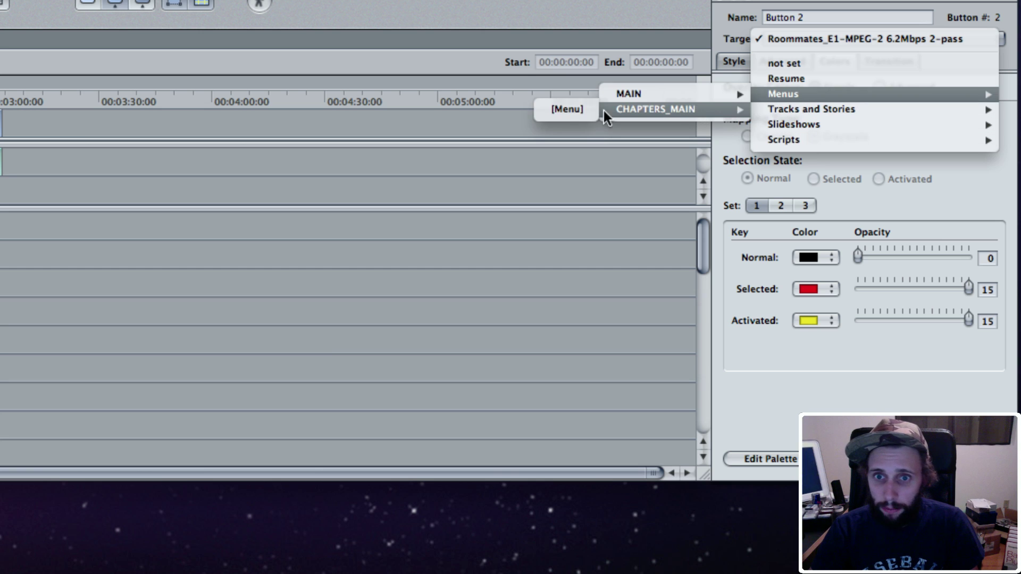
{"action": "left_click", "coordinate": [568, 112]}
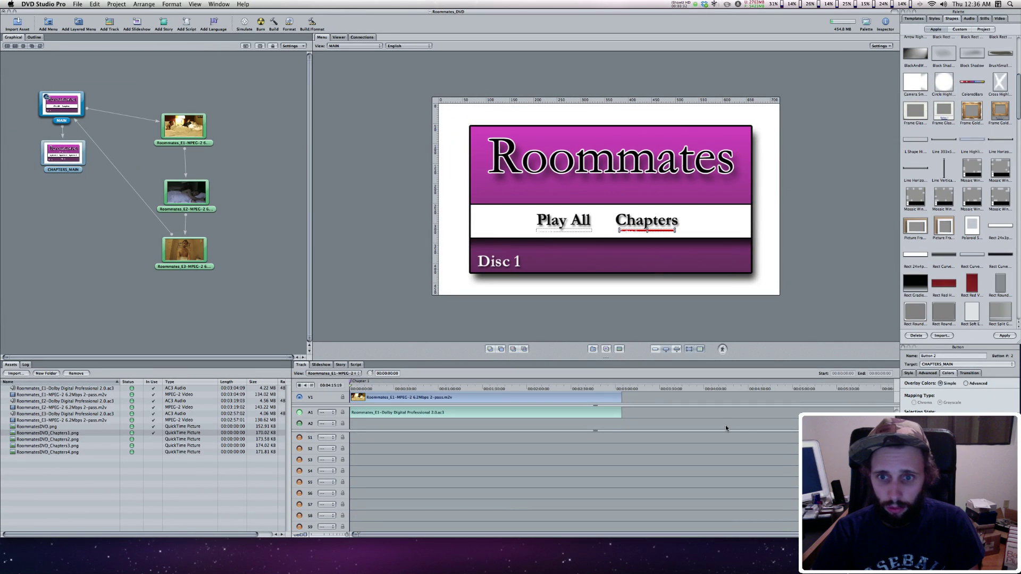
{"action": "left_click", "coordinate": [104, 266]}
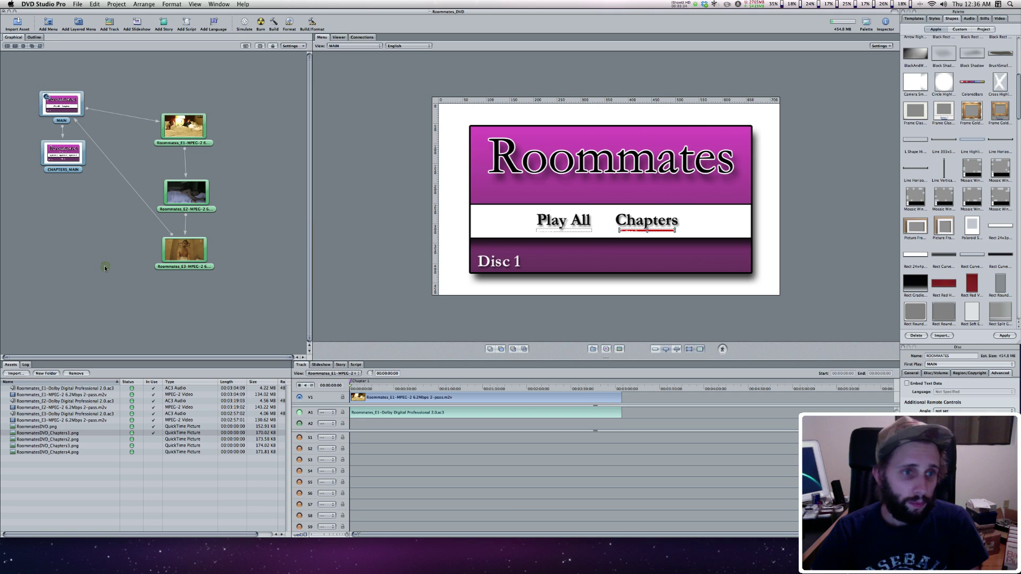
Open the CHAPTERS_MAIN menu, shift its tile slightly down, and place a line highlight shape as a button fitted under the Main text.
{"action": "left_click", "coordinate": [63, 159]}
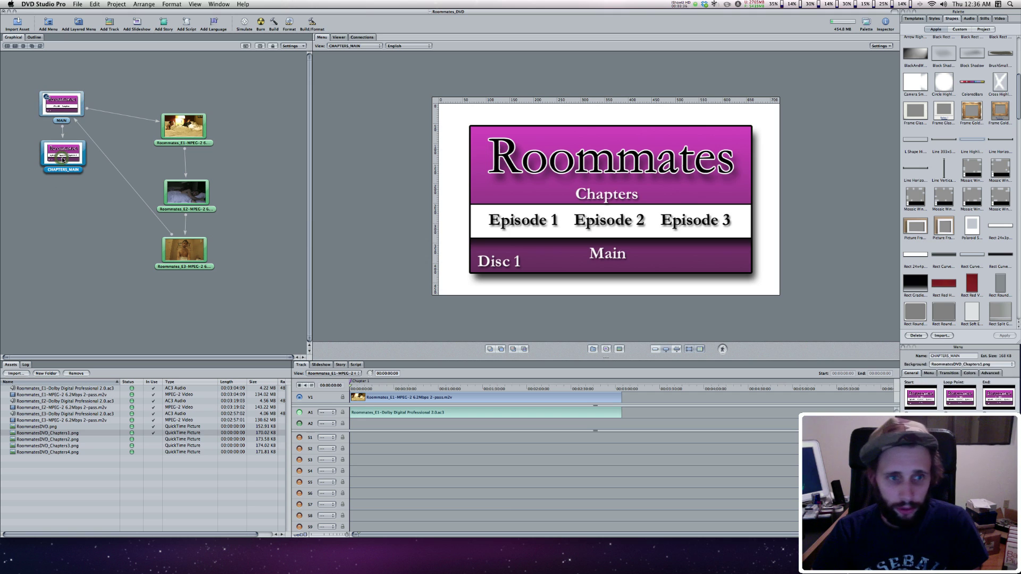
{"action": "left_click_drag", "start_coordinate": [61, 149], "coordinate": [61, 161]}
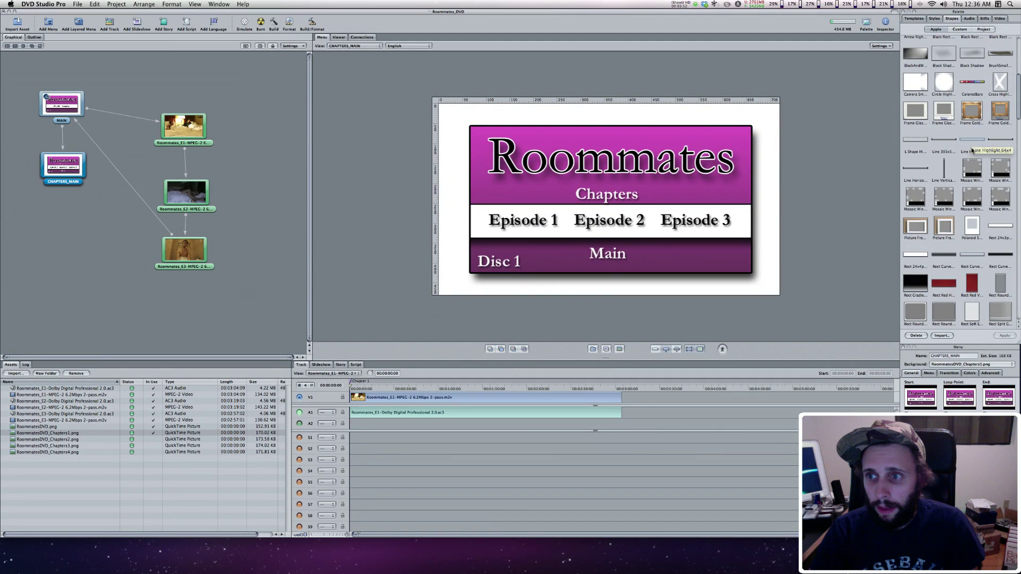
{"action": "left_click_drag", "start_coordinate": [968, 141], "coordinate": [611, 265]}
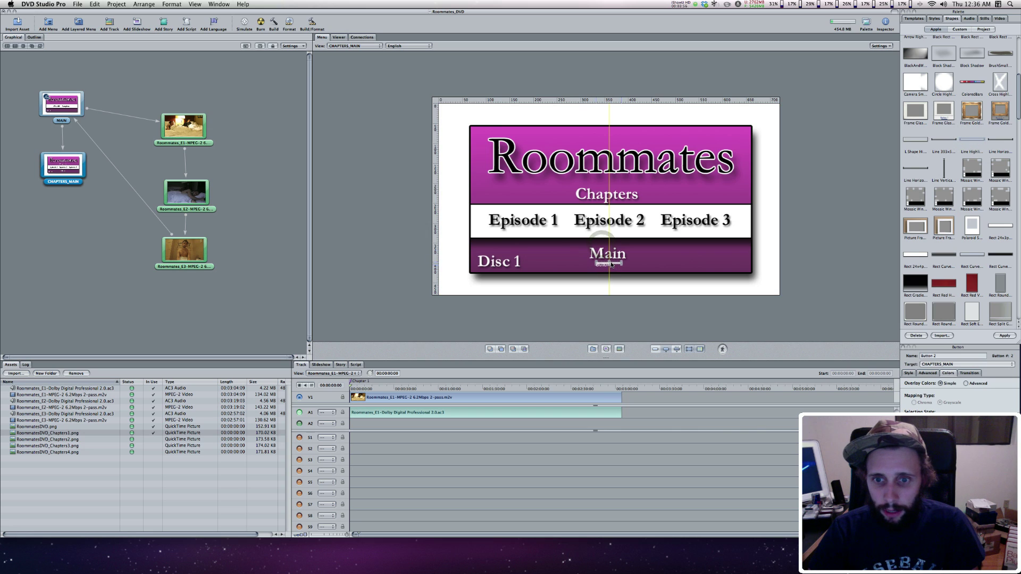
{"action": "left_click", "coordinate": [611, 264]}
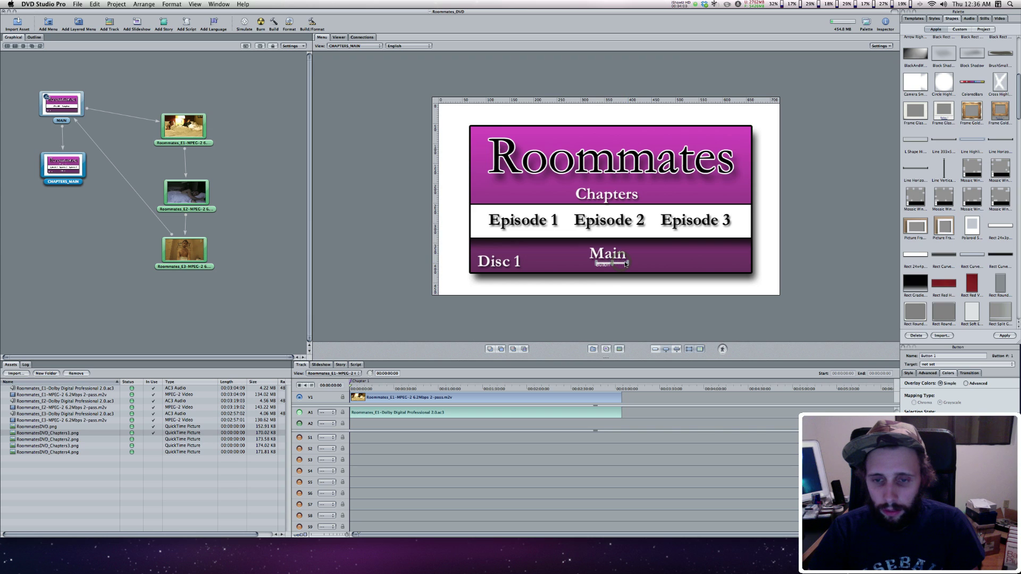
{"action": "left_click_drag", "start_coordinate": [620, 266], "coordinate": [618, 264]}
{"action": "key", "text": "Left"}
{"action": "key", "text": "Left"}
{"action": "key", "text": "Left"}
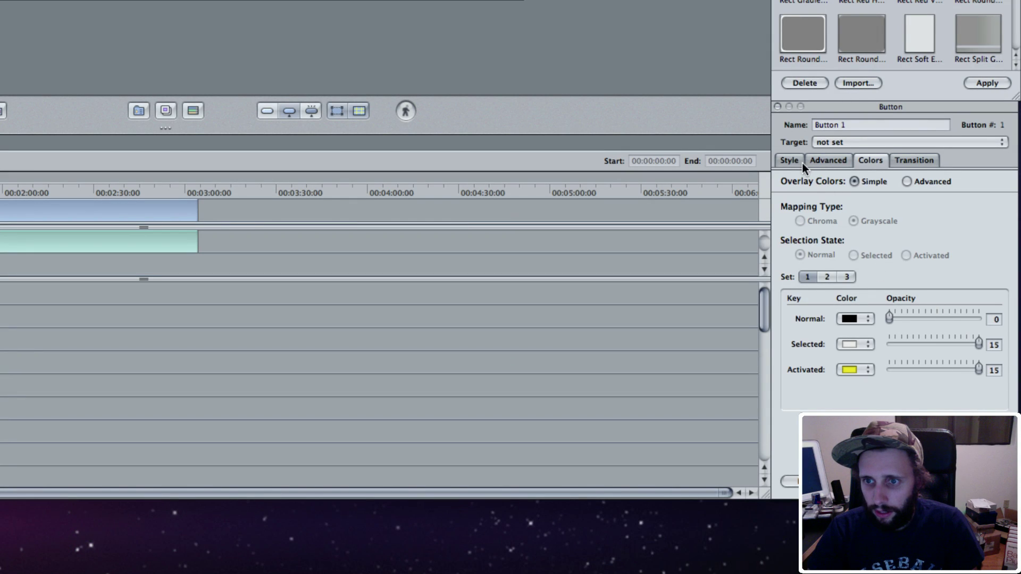
Set the selected highlight colour of the button under Main to red.
{"action": "left_click", "coordinate": [800, 162]}
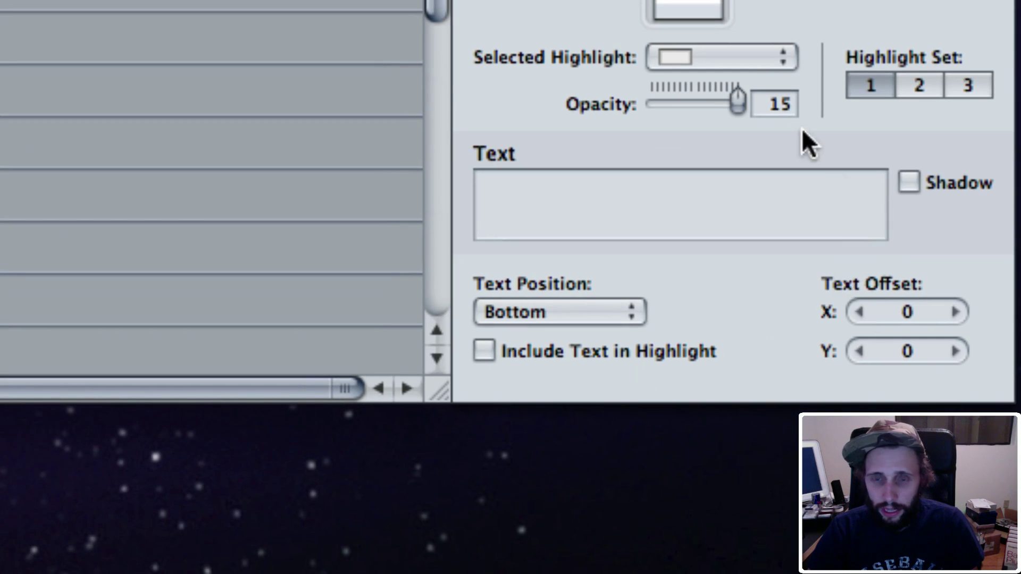
{"action": "left_click", "coordinate": [693, 50]}
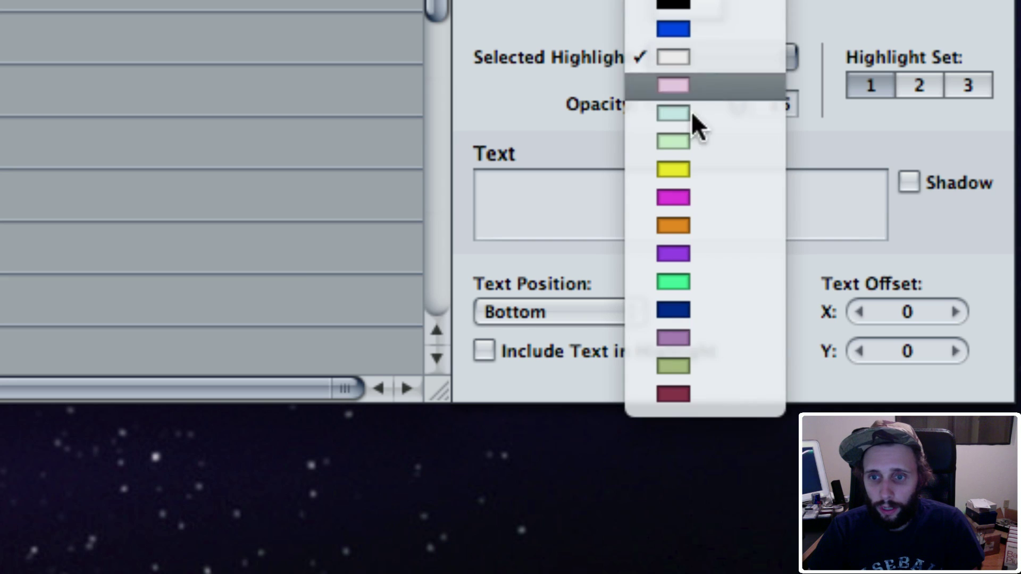
{"action": "left_click", "coordinate": [692, 9]}
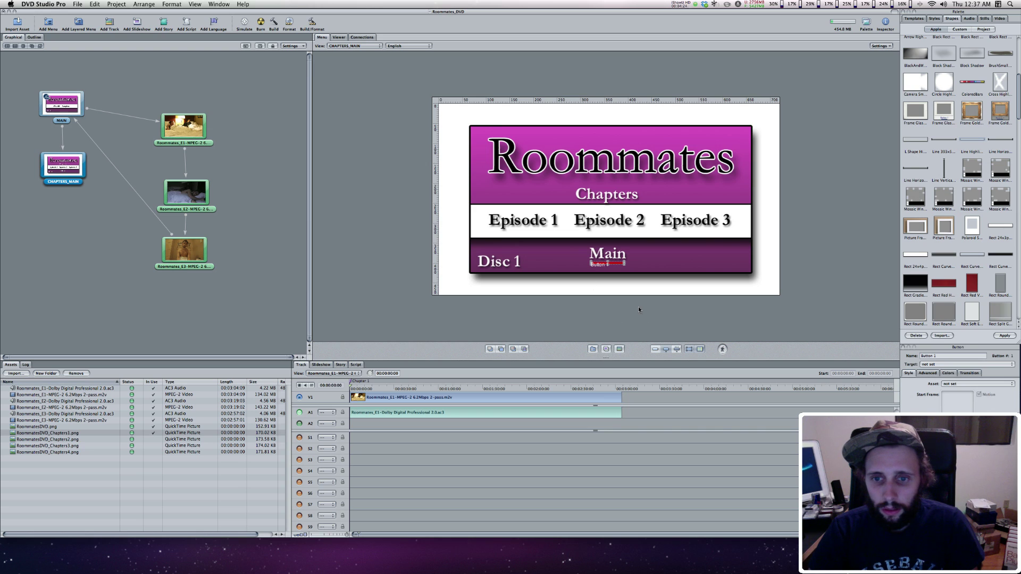
{"action": "left_click", "coordinate": [638, 310]}
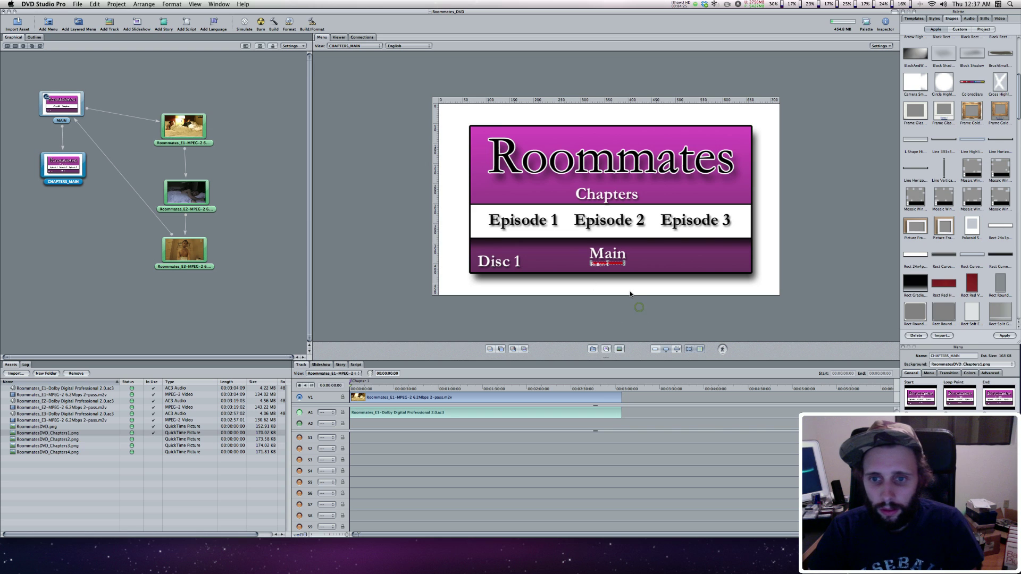
Duplicate the Main underline button and place the copy under Episode 1, sized to match the text width.
{"action": "left_click", "coordinate": [619, 264]}
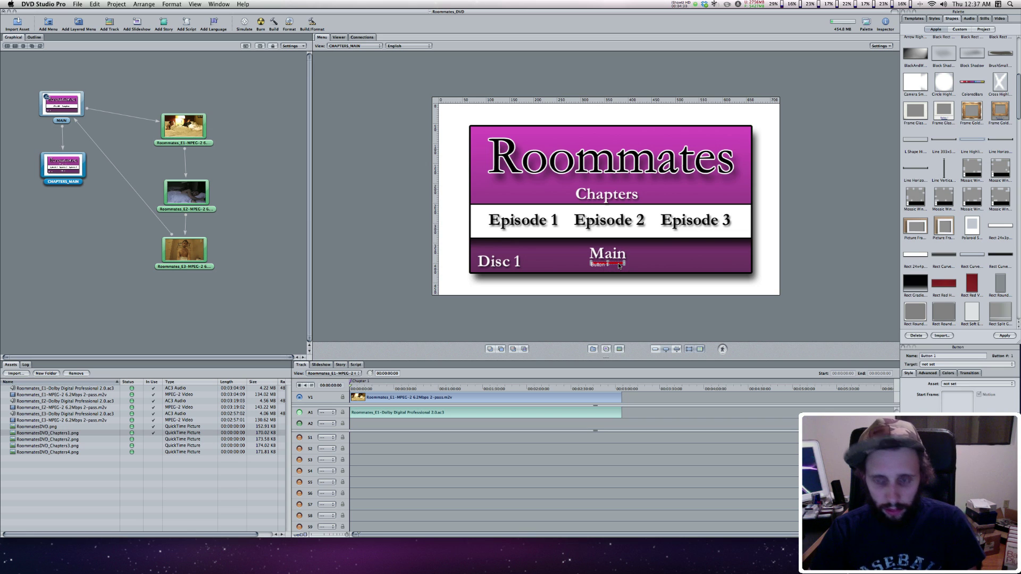
{"action": "key", "text": "super+d"}
{"action": "left_click_drag", "start_coordinate": [622, 269], "coordinate": [516, 235]}
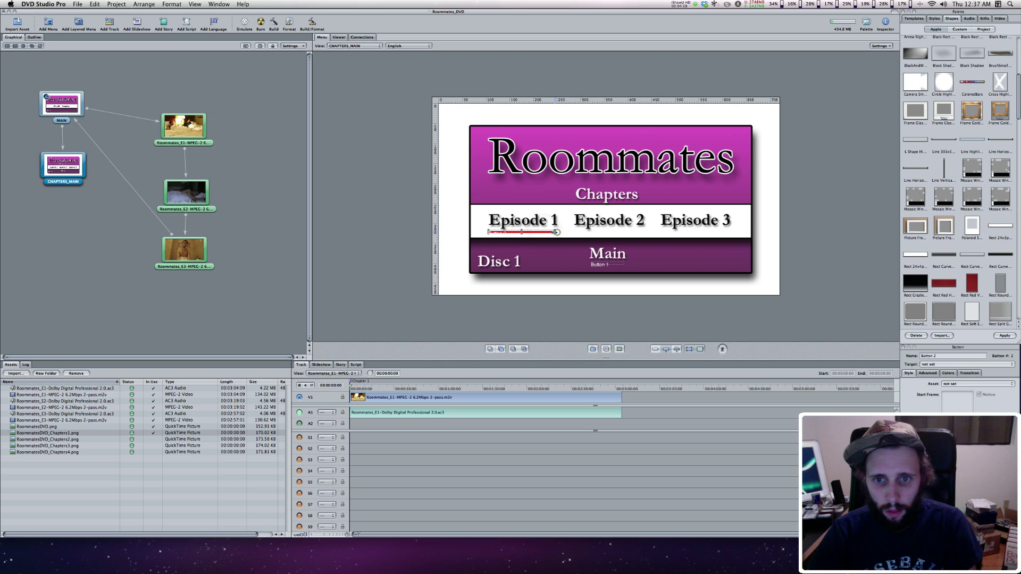
Nudge the underline button under Episode 1 sideways and slightly up so it lines up with the text.
{"action": "key", "text": "Right"}
{"action": "key", "text": "Right"}
{"action": "key", "text": "Right"}
{"action": "key", "text": "Right"}
{"action": "key", "text": "Left"}
{"action": "key", "text": "Up"}
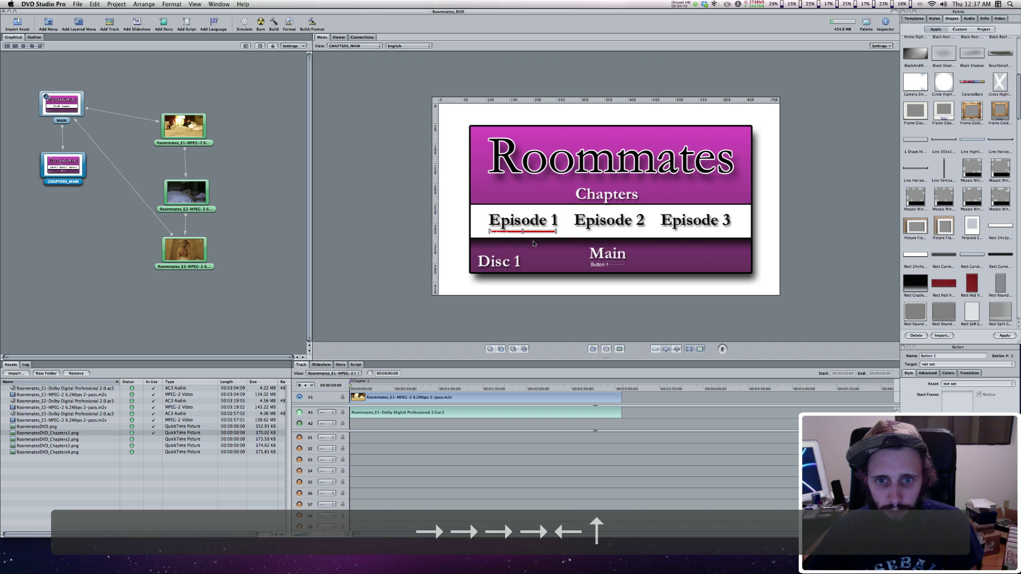
{"action": "left_click", "coordinate": [533, 240]}
{"action": "left_click", "coordinate": [534, 232]}
{"action": "key", "text": "Left"}
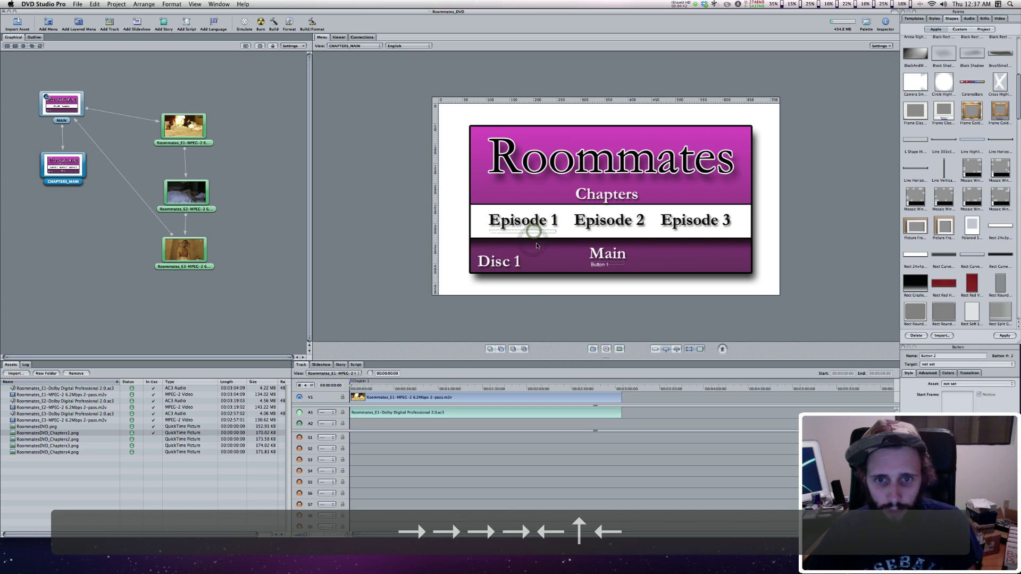
Duplicate the Episode 1 underline button and place the copy under Episode 2, aligned with the text.
{"action": "left_click", "coordinate": [537, 244]}
{"action": "left_click", "coordinate": [534, 232]}
{"action": "key", "text": "cmd+d"}
{"action": "left_click_drag", "start_coordinate": [548, 232], "coordinate": [627, 233]}
{"action": "key", "text": "Right"}
{"action": "key", "text": "Right"}
{"action": "key", "text": "Right"}
{"action": "key", "text": "Right"}
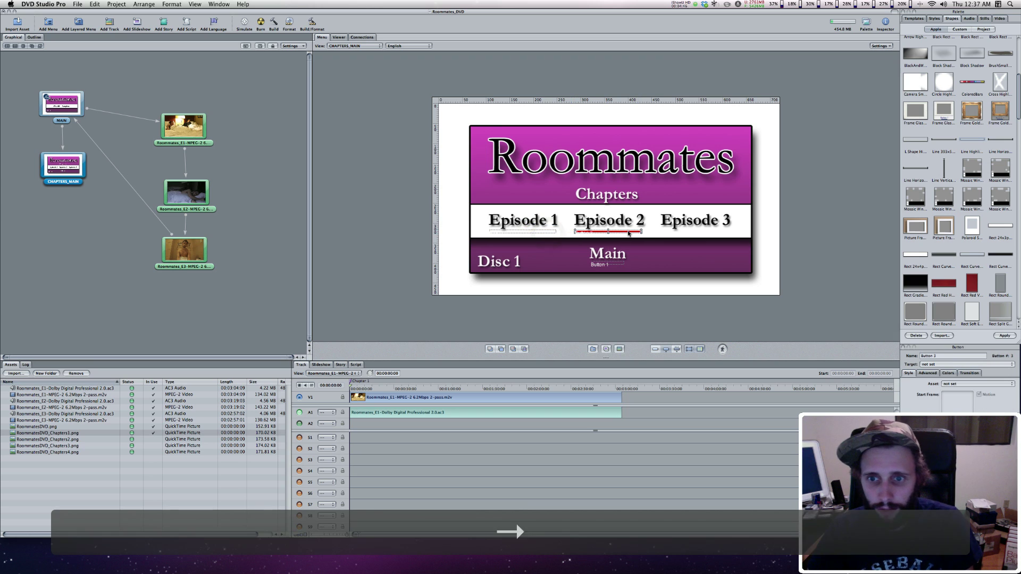
Duplicate the Episode 2 underline button and place the copy under Episode 3, level with the other underlines.
{"action": "key", "text": "super+d"}
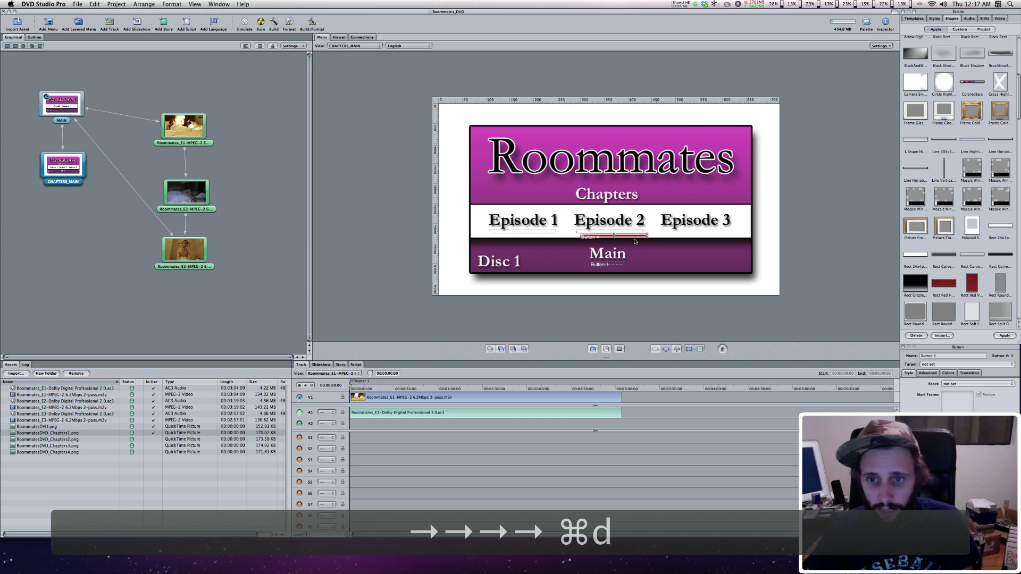
{"action": "left_click_drag", "start_coordinate": [634, 237], "coordinate": [715, 234]}
{"action": "key", "text": "Right"}
{"action": "key", "text": "Right"}
{"action": "key", "text": "Right"}
{"action": "key", "text": "Right"}
{"action": "key", "text": "Up"}
{"action": "key", "text": "Down"}
{"action": "key", "text": "Right"}
{"action": "key", "text": "Left"}
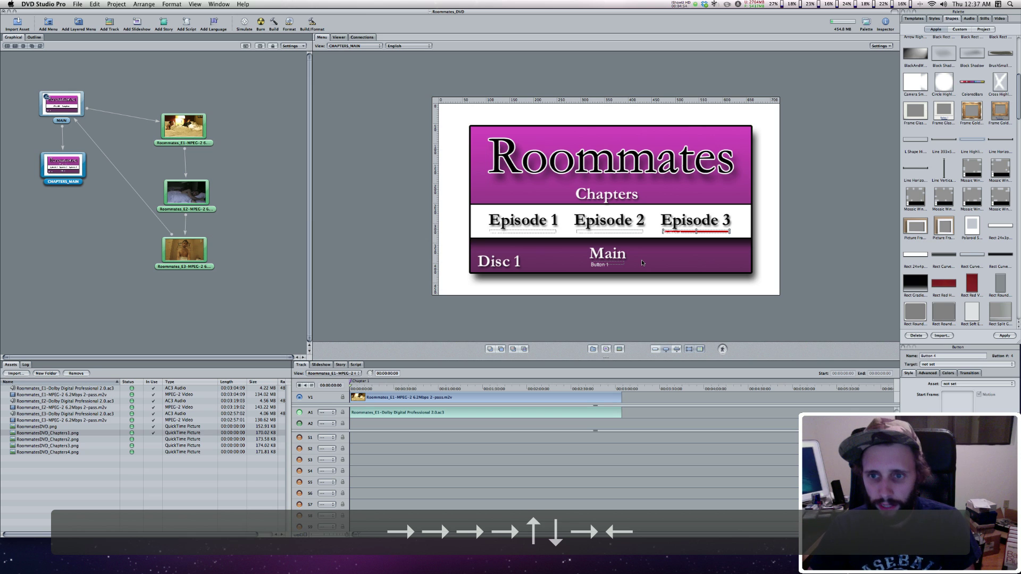
{"action": "left_click", "coordinate": [665, 251]}
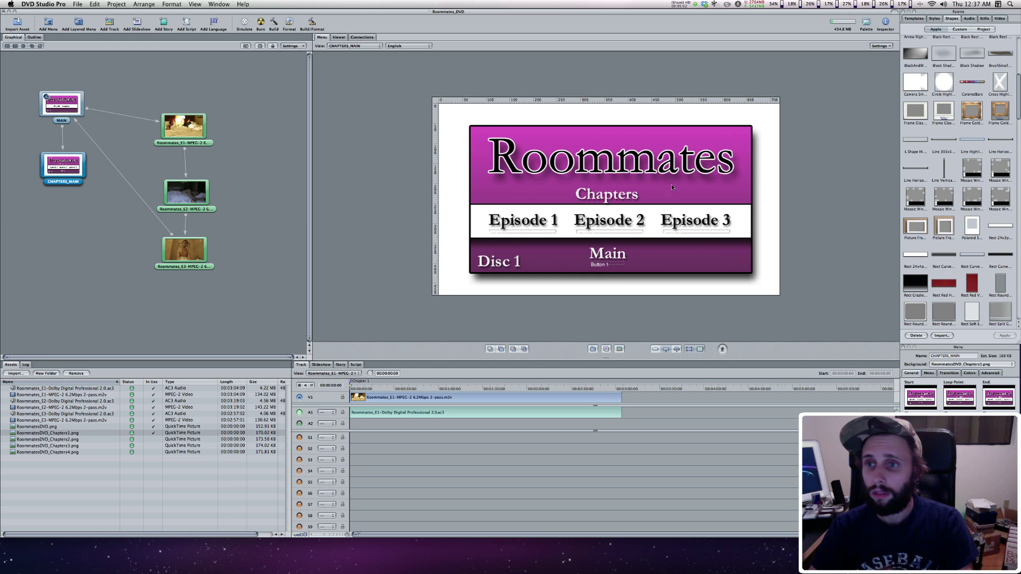
Auto-assign the navigation of the CHAPTERS_MAIN buttons, and set the Down navigation of the button under Main to not set.
{"action": "left_click", "coordinate": [886, 45]}
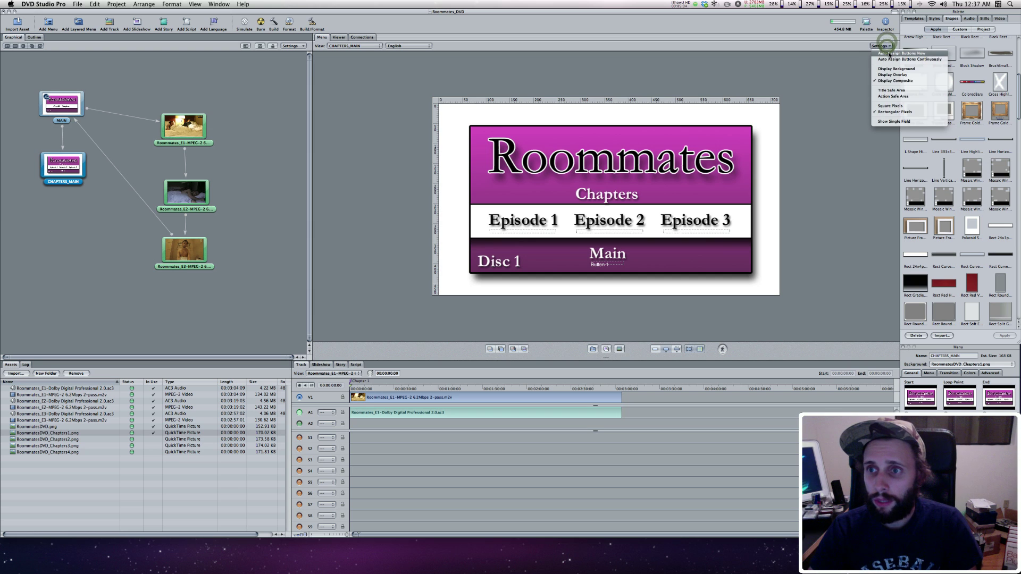
{"action": "left_click", "coordinate": [889, 54]}
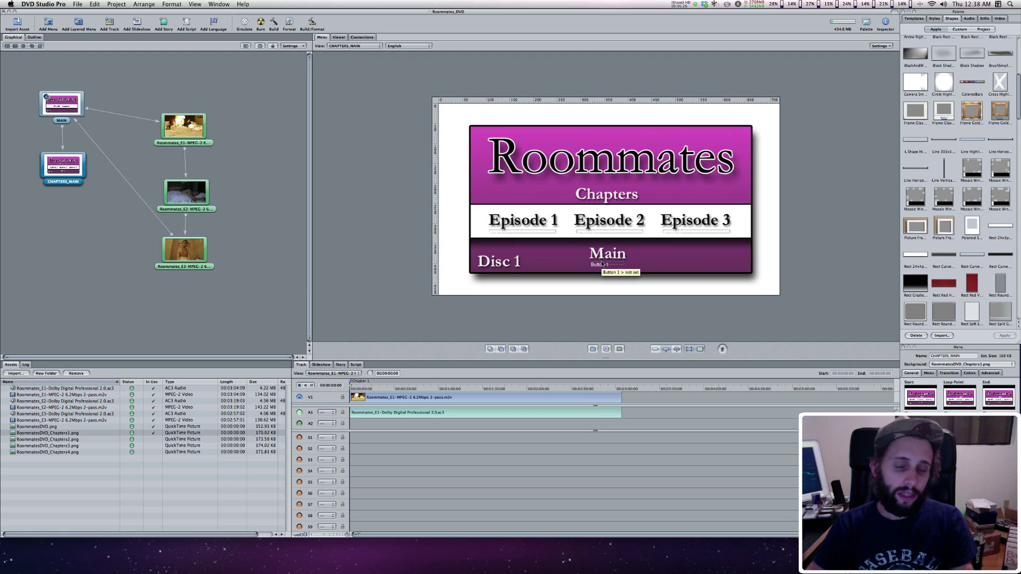
{"action": "left_click", "coordinate": [616, 233]}
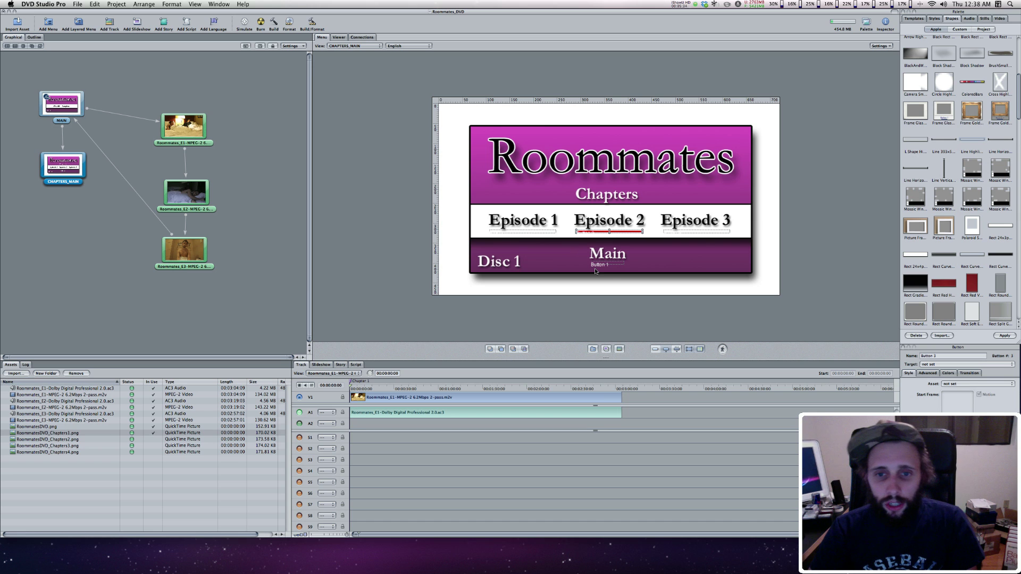
{"action": "left_click", "coordinate": [610, 264]}
{"action": "left_click", "coordinate": [935, 374]}
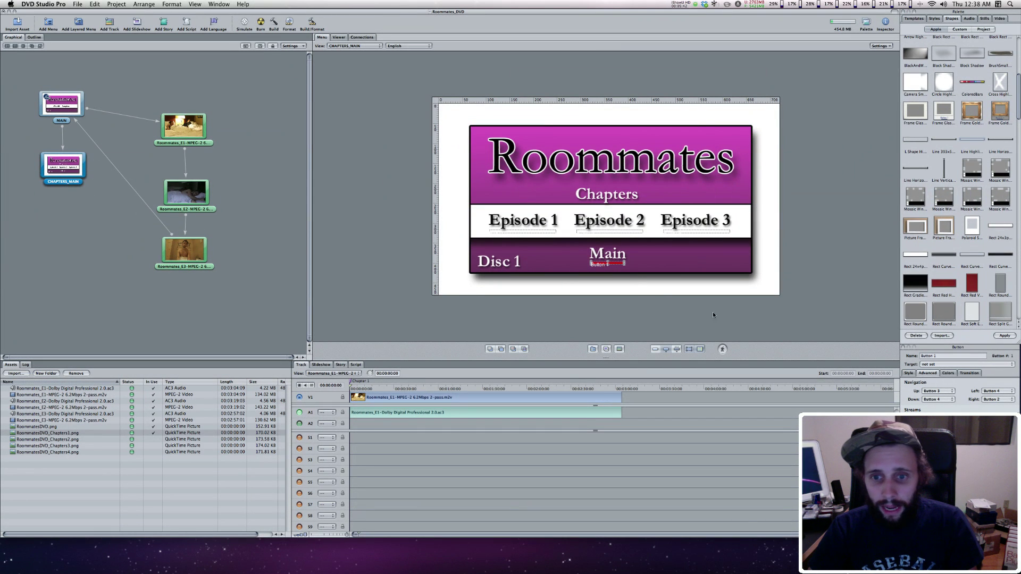
{"action": "left_click", "coordinate": [624, 232]}
{"action": "left_click", "coordinate": [623, 260]}
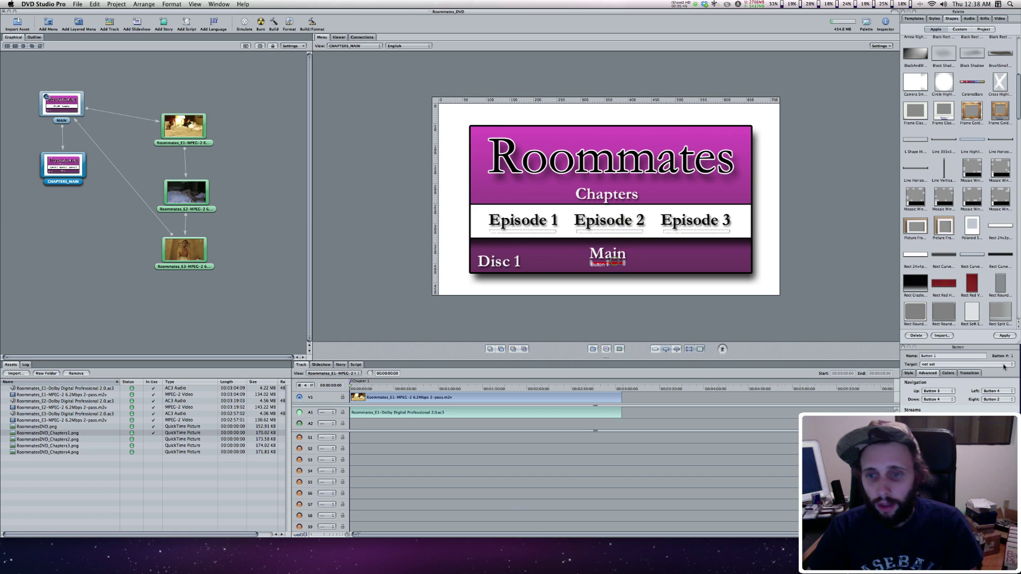
{"action": "left_click", "coordinate": [940, 400]}
{"action": "left_click", "coordinate": [954, 418]}
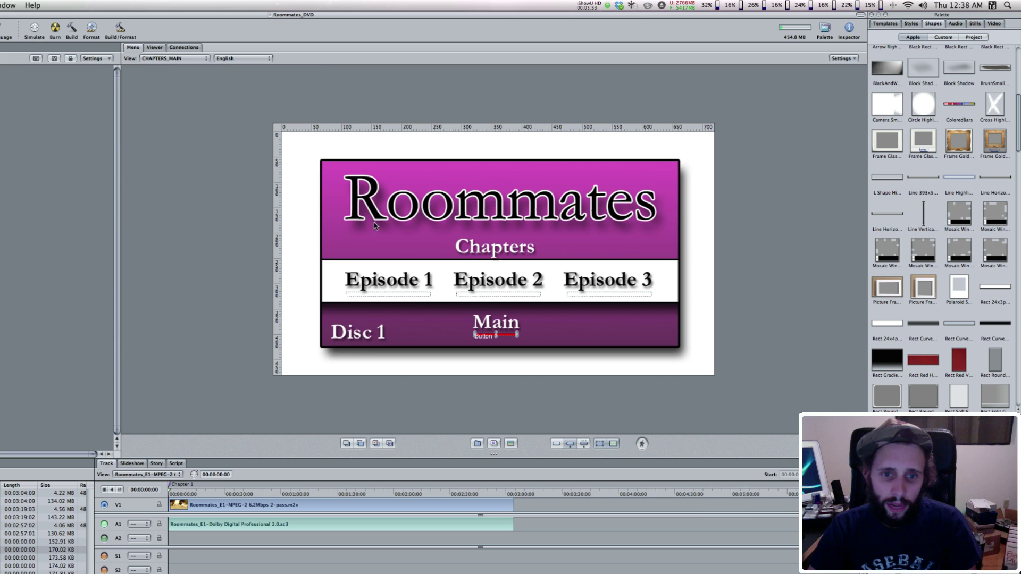
Set the Episode 1 button's Down navigation to Button 1 and its Up navigation to not set.
{"action": "left_click", "coordinate": [410, 293]}
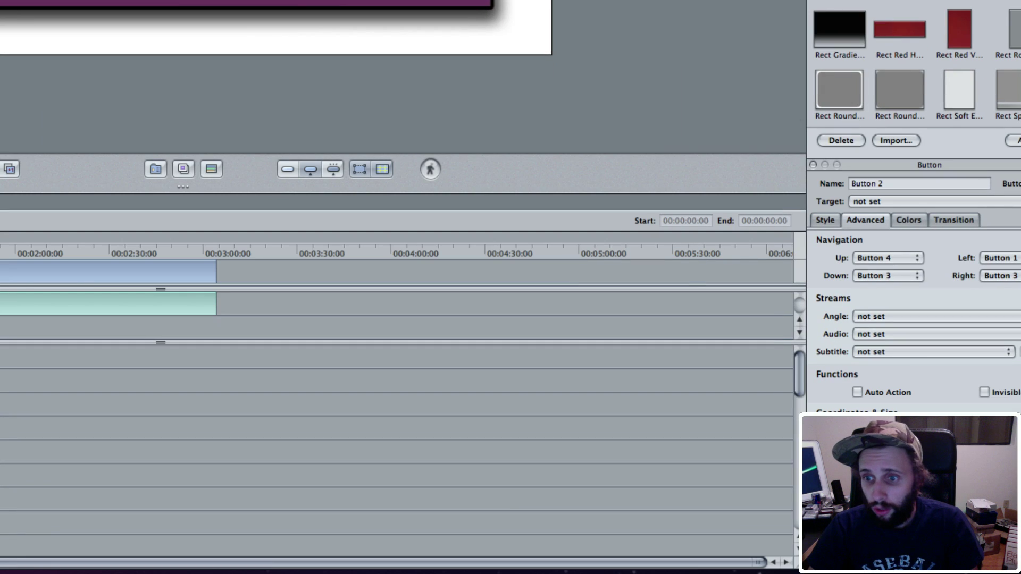
{"action": "left_click", "coordinate": [869, 274]}
{"action": "left_click", "coordinate": [872, 240]}
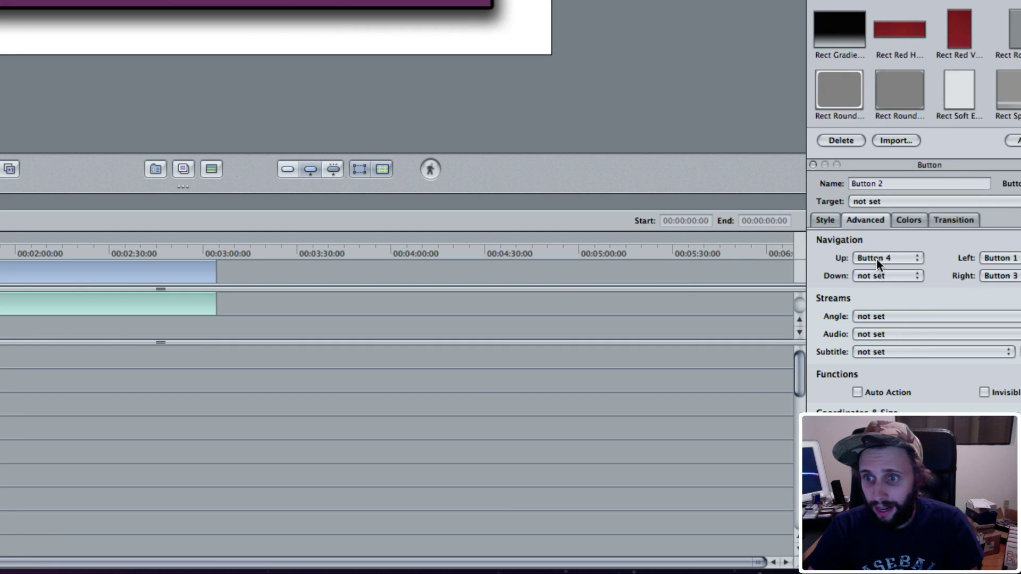
{"action": "left_click", "coordinate": [877, 274]}
{"action": "left_click", "coordinate": [881, 290]}
{"action": "left_click", "coordinate": [867, 260]}
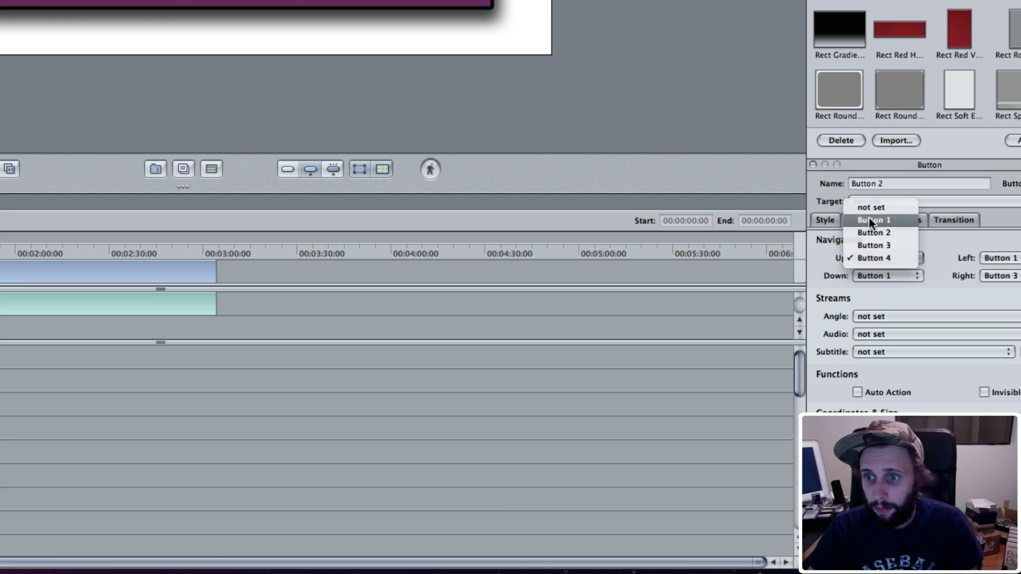
{"action": "left_click", "coordinate": [871, 205]}
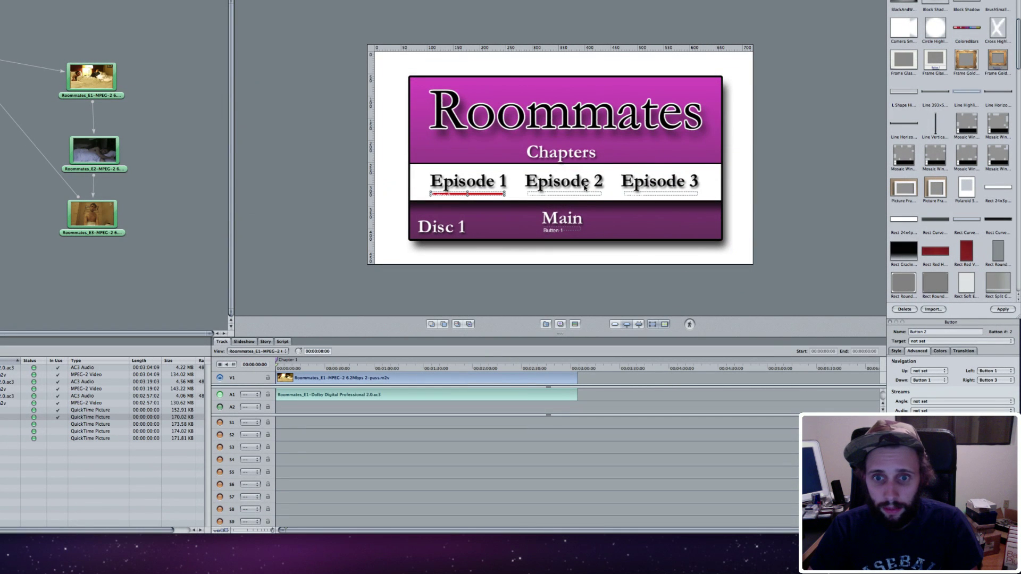
Point the Episode 2 button's Down navigation to Button 1.
{"action": "left_click", "coordinate": [582, 192]}
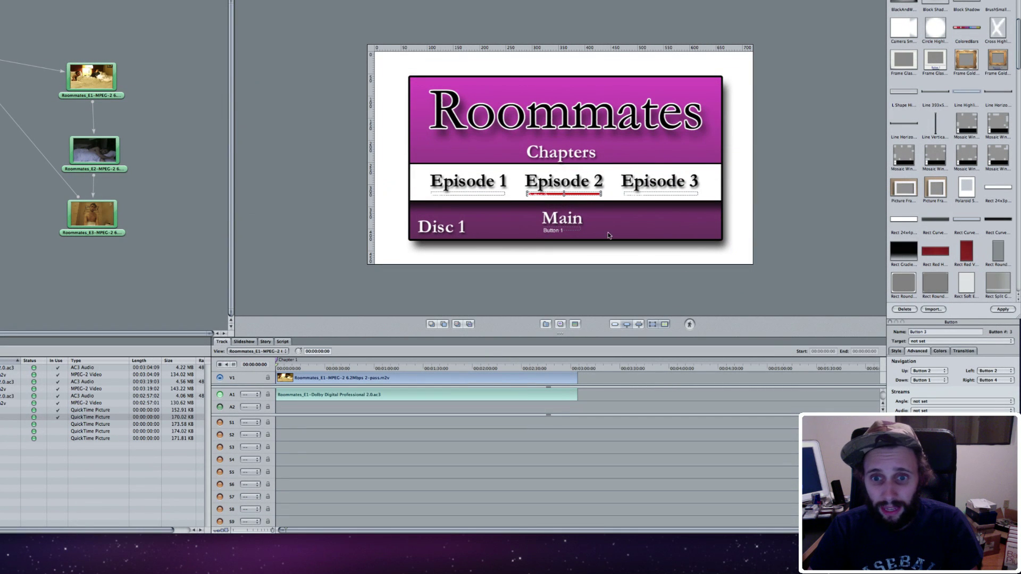
{"action": "left_click", "coordinate": [924, 380]}
{"action": "left_click", "coordinate": [925, 380]}
Set the Episode 3 button's Down navigation to Button 1 and its Up navigation to not set, and save the project.
{"action": "left_click", "coordinate": [690, 195]}
{"action": "left_click", "coordinate": [925, 380]}
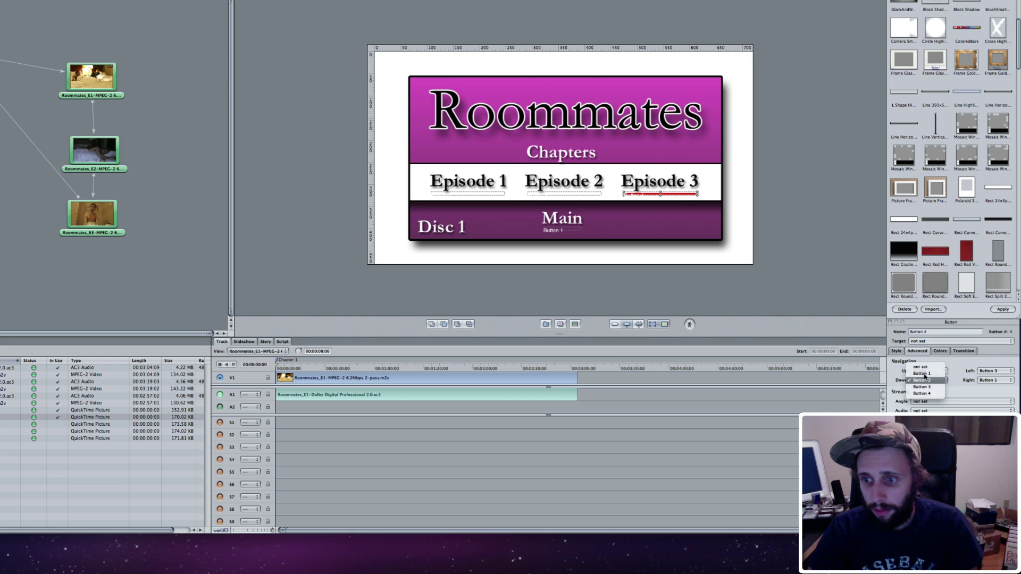
{"action": "left_click", "coordinate": [926, 370]}
{"action": "left_click", "coordinate": [924, 380]}
{"action": "left_click", "coordinate": [921, 387]}
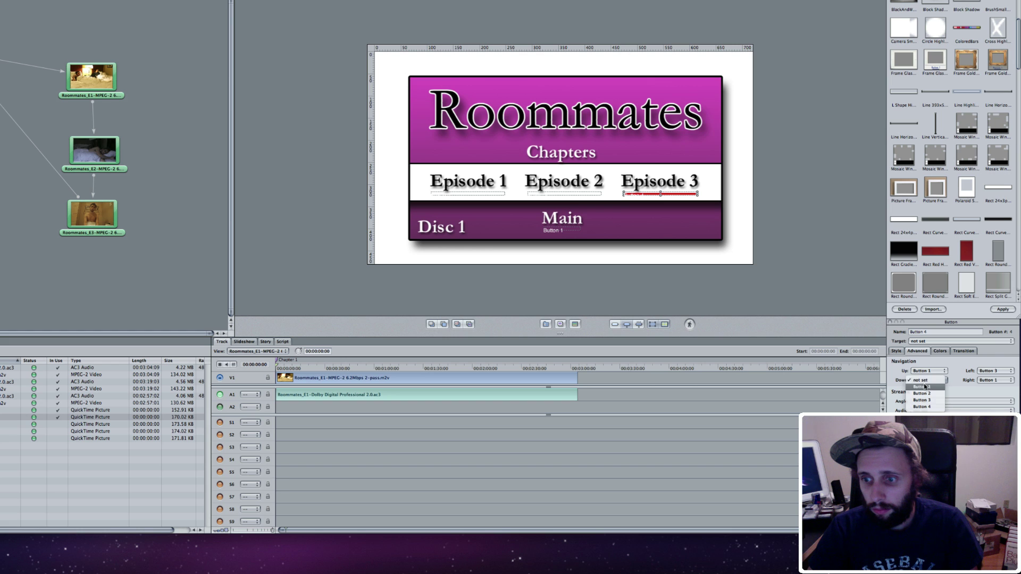
{"action": "left_click", "coordinate": [928, 371]}
{"action": "left_click", "coordinate": [923, 364]}
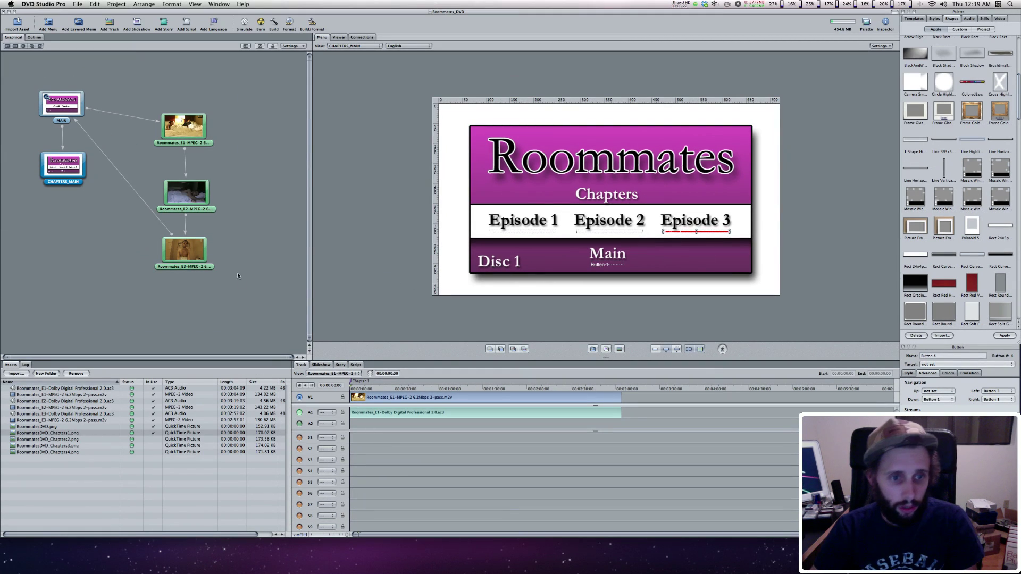
{"action": "left_click", "coordinate": [265, 287]}
{"action": "key", "text": "super+s"}
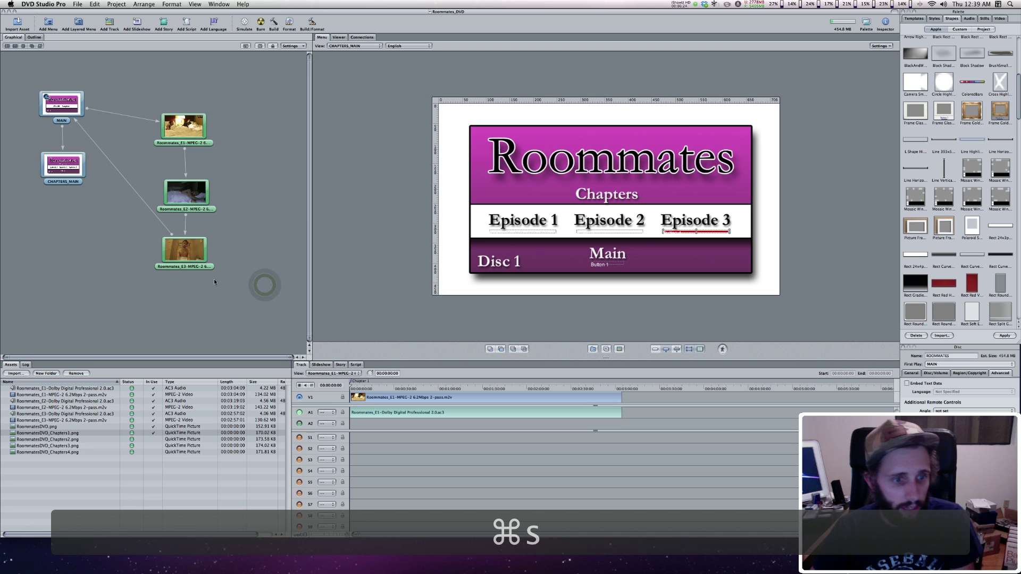
{"action": "left_click_drag", "start_coordinate": [71, 439], "coordinate": [65, 222]}
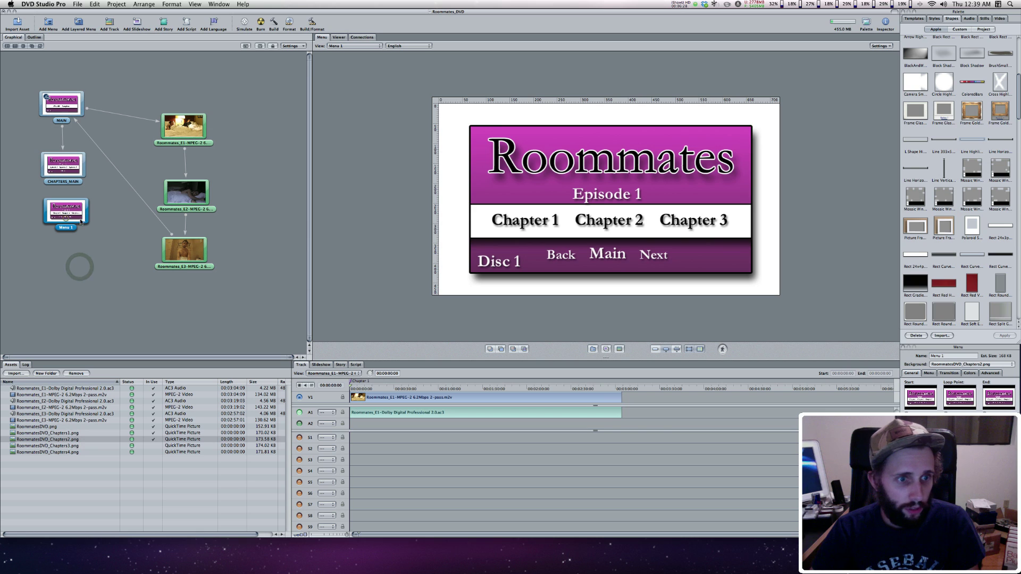
{"action": "triple_click", "coordinate": [949, 355]}
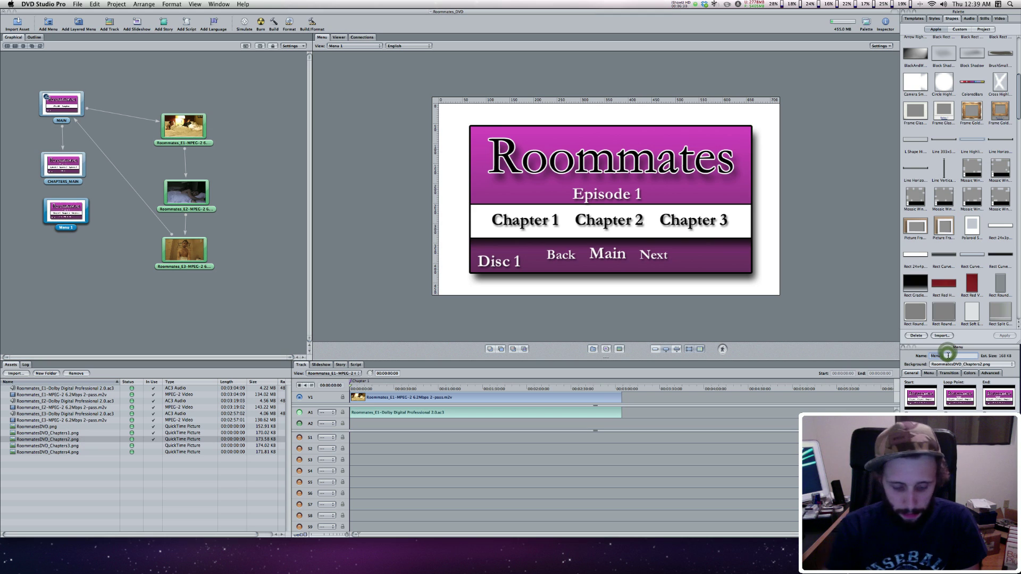
{"action": "type", "text": "Chapters_02"}
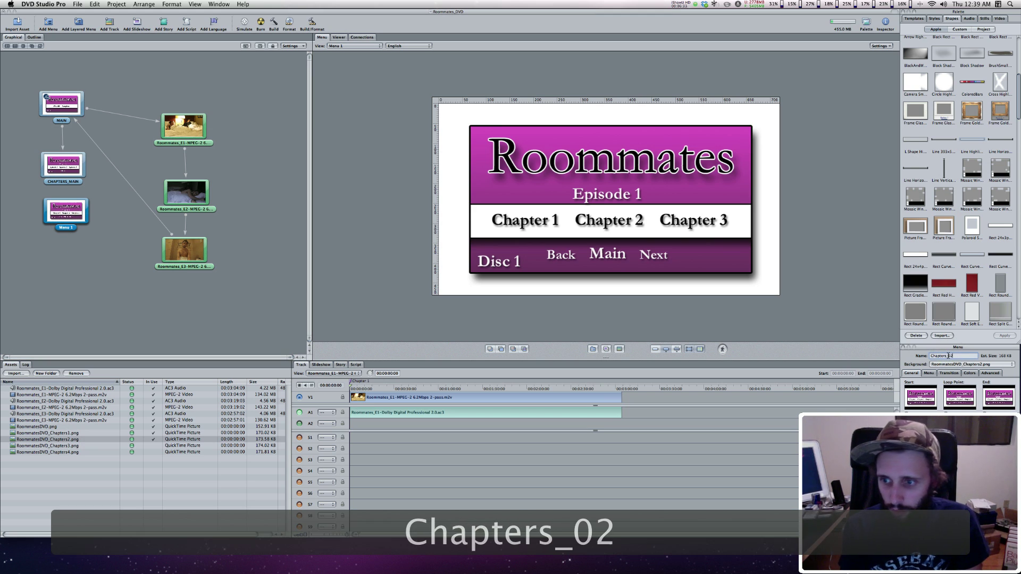
{"action": "key", "text": "BackSpace"}
{"action": "type", "text": "1"}
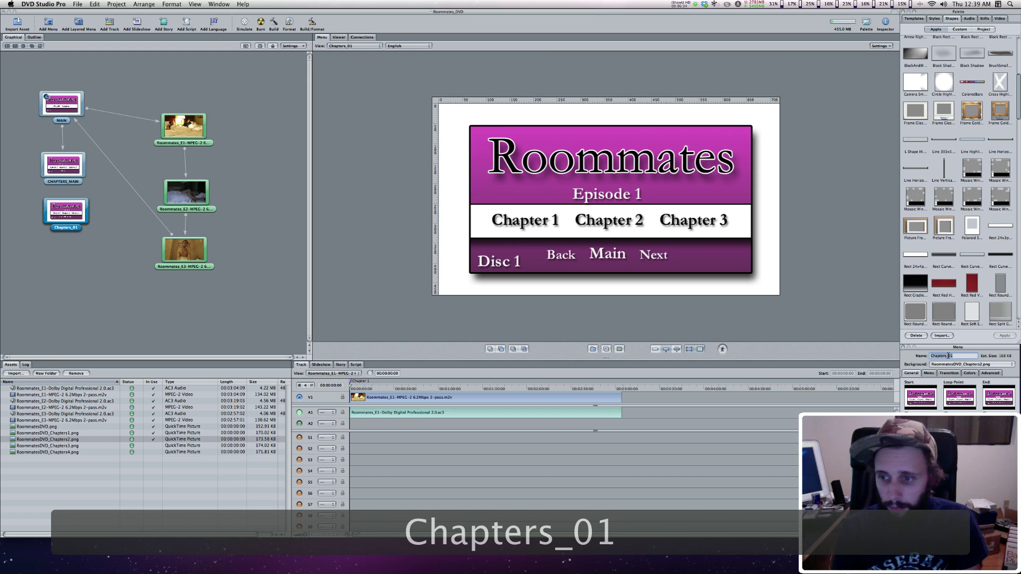
{"action": "left_click", "coordinate": [102, 262]}
{"action": "key", "text": "shift+s"}
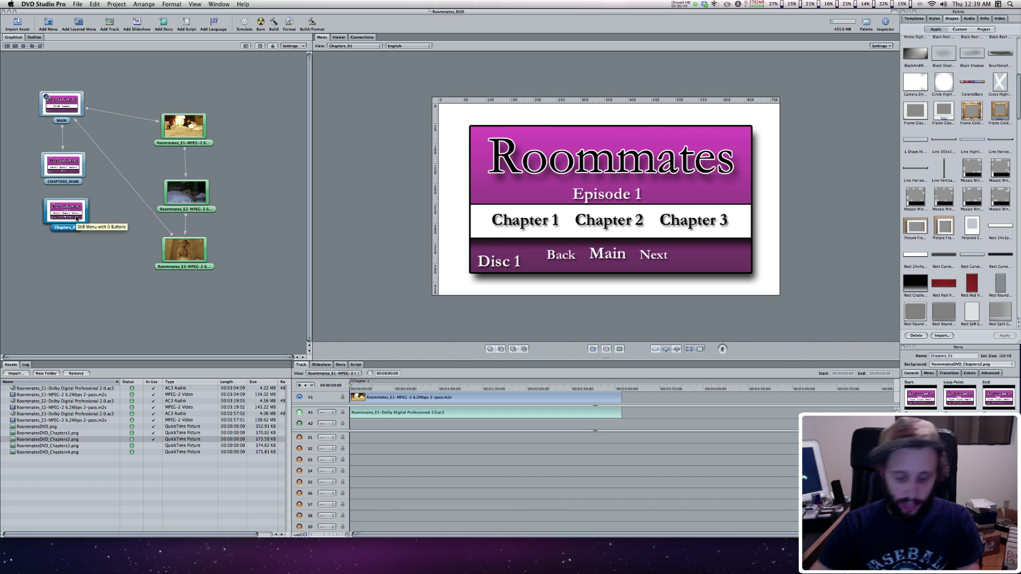
{"action": "key", "text": "Delete"}
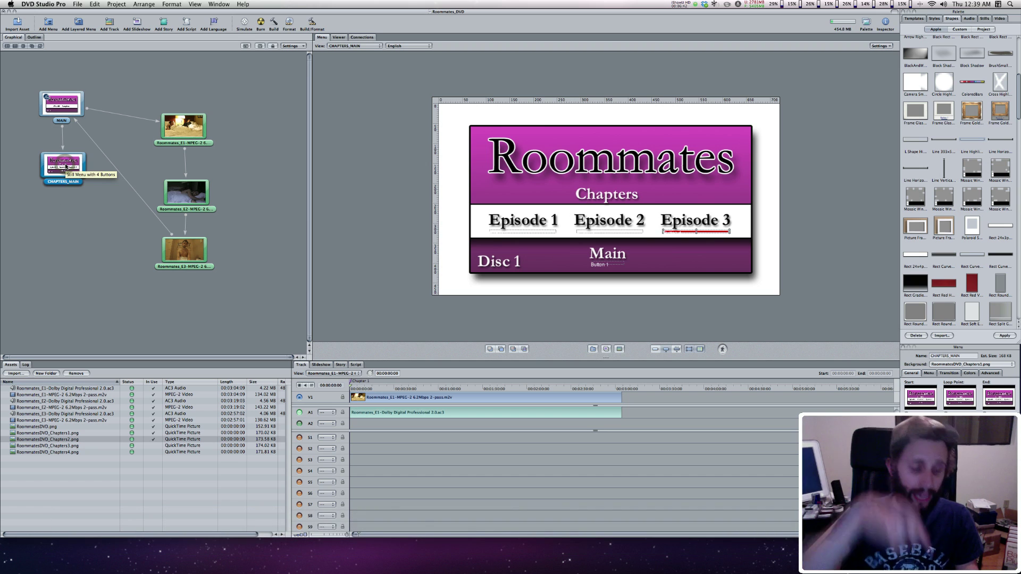
Duplicate the CHAPTERS_MAIN menu, place the copy's tile below the original, and make RoommatesDVD_Chapters2.png its background.
{"action": "key", "text": "super+d"}
{"action": "left_click_drag", "start_coordinate": [86, 176], "coordinate": [61, 213]}
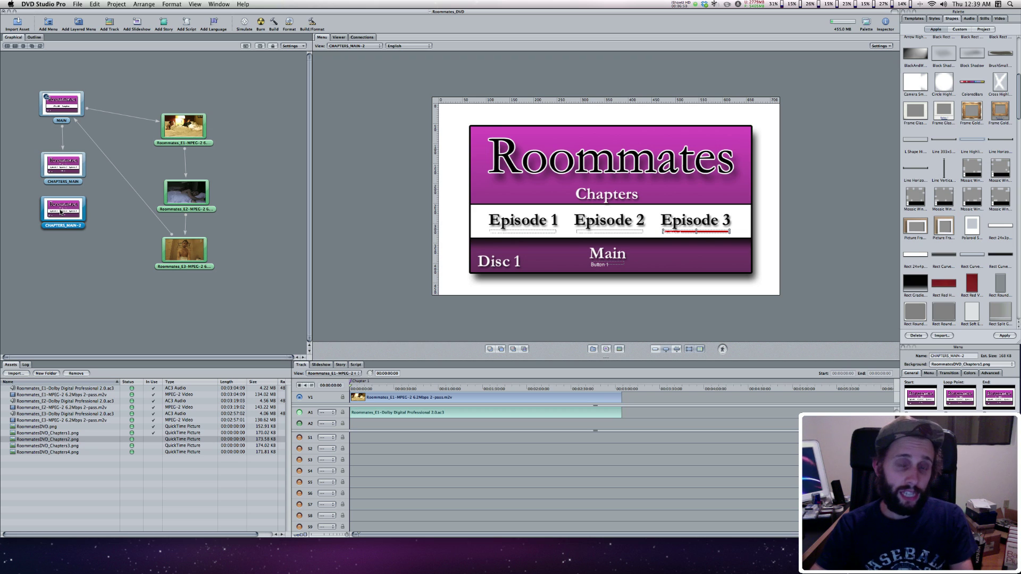
{"action": "left_click", "coordinate": [53, 204]}
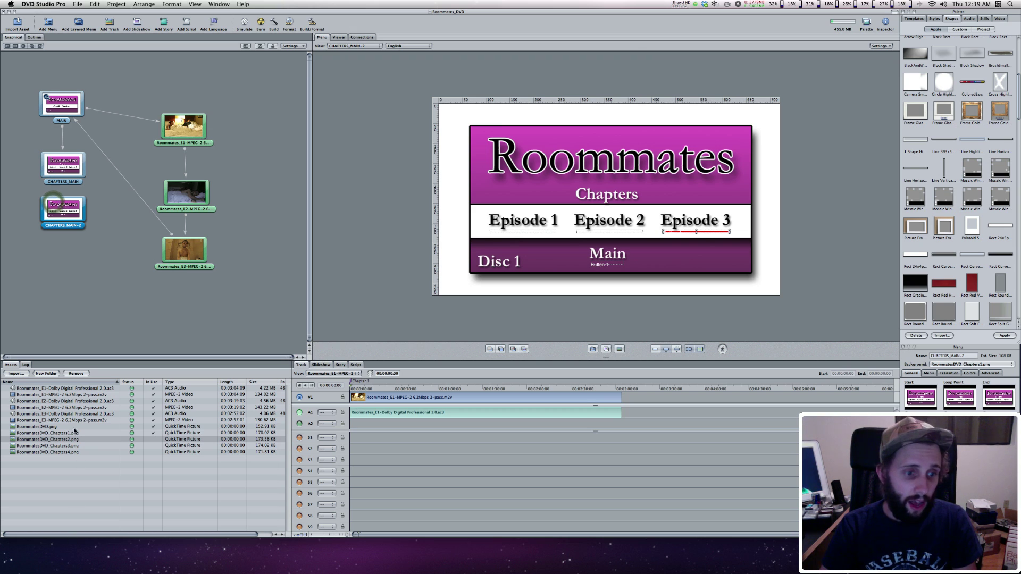
{"action": "left_click_drag", "start_coordinate": [337, 229], "coordinate": [547, 171]}
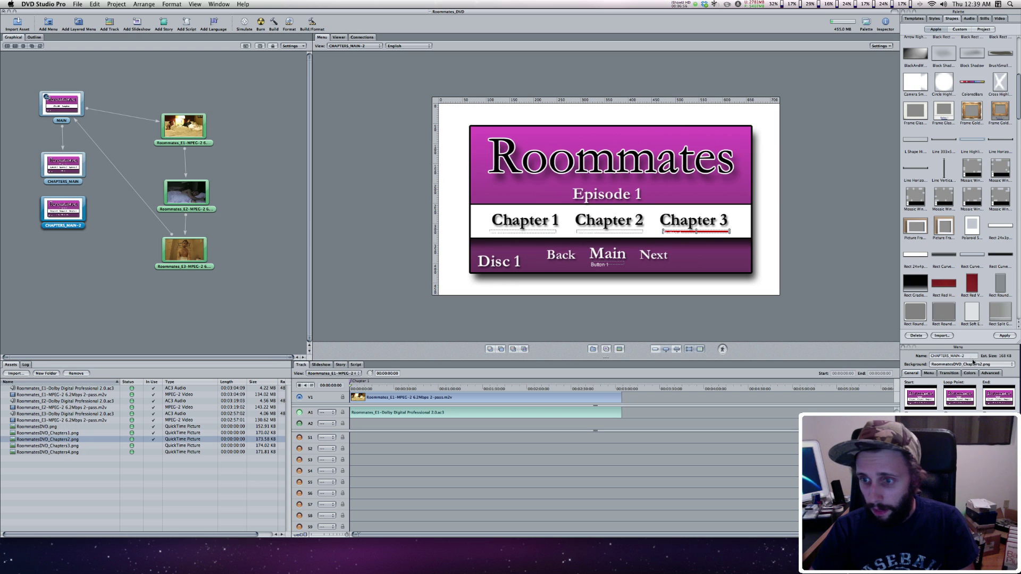
Rename the duplicated chapters menu to CHAPTERS_01.
{"action": "left_click", "coordinate": [972, 357]}
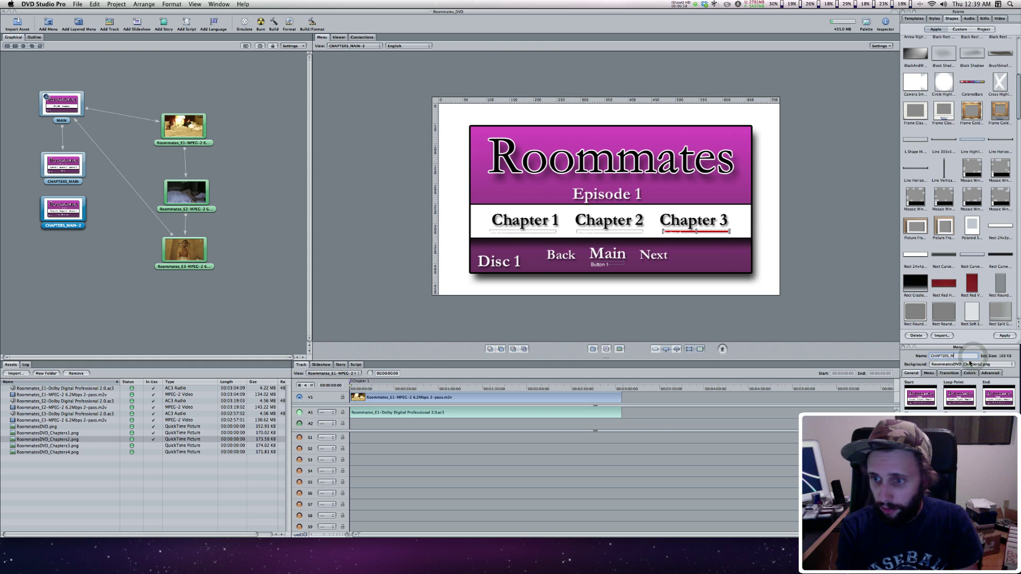
{"action": "type", "text": "01"}
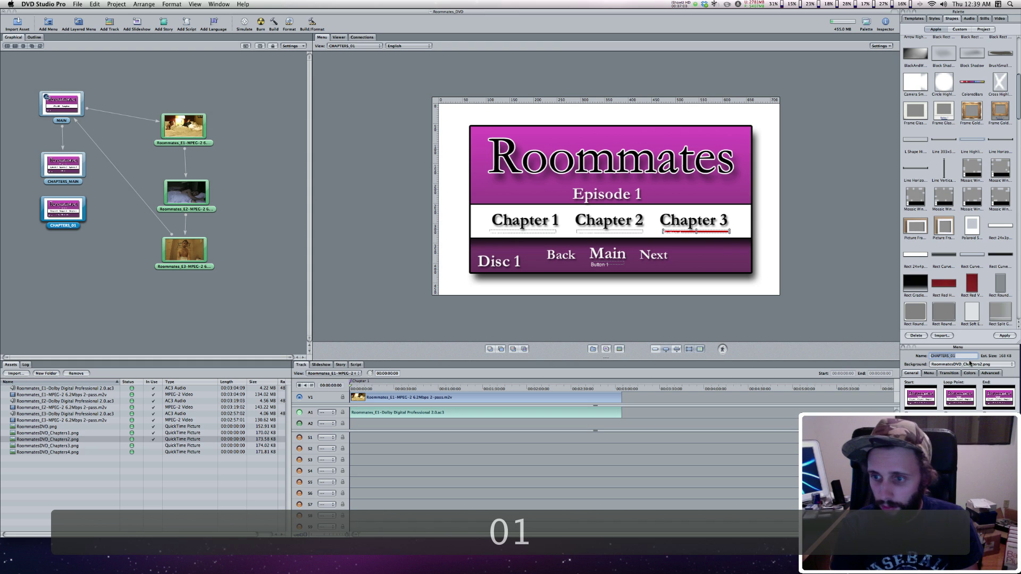
{"action": "left_click", "coordinate": [245, 324]}
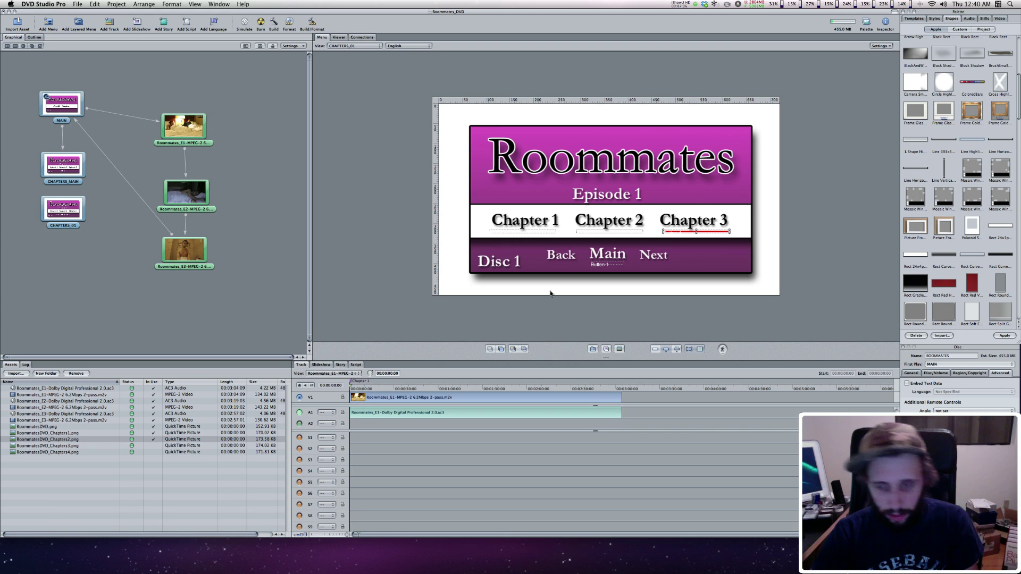
Duplicate the underline button under Main in the CHAPTERS_01 menu and place the copy under Back.
{"action": "left_click", "coordinate": [613, 263]}
{"action": "key", "text": "super+d"}
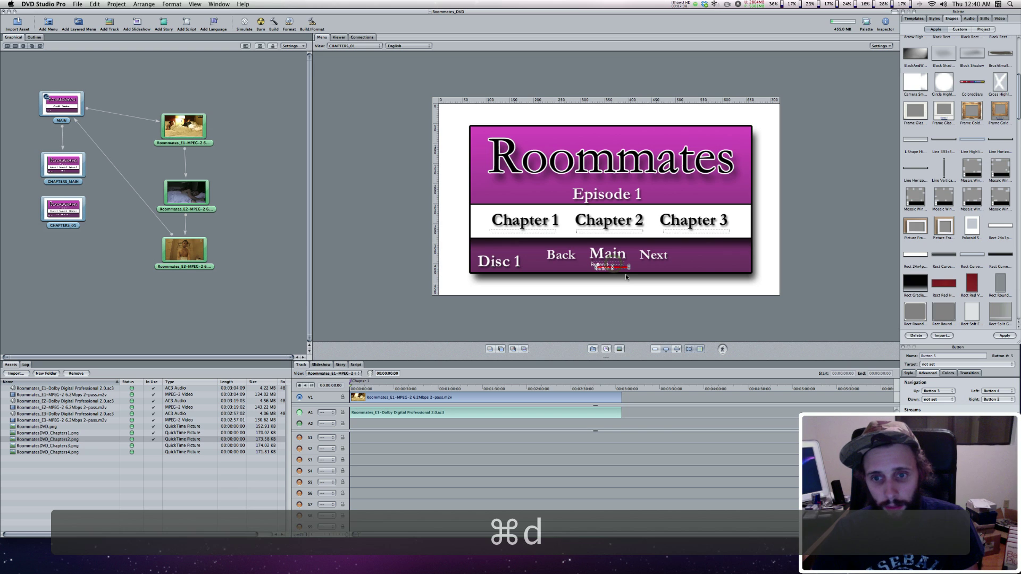
{"action": "left_click_drag", "start_coordinate": [618, 269], "coordinate": [571, 264]}
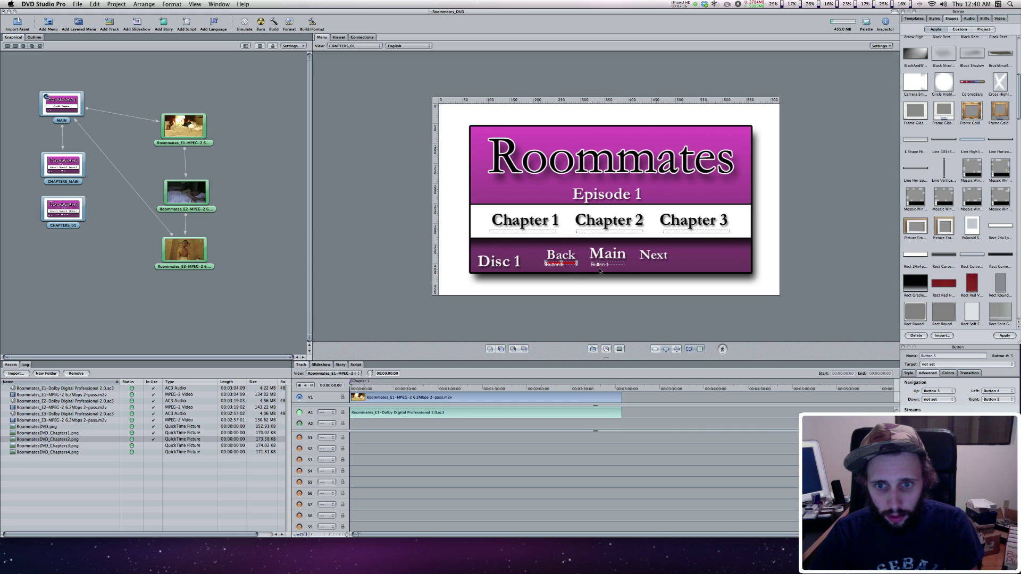
Duplicate the underline button under Back in the CHAPTERS_01 menu and align the copy under Next.
{"action": "key", "text": "super+d"}
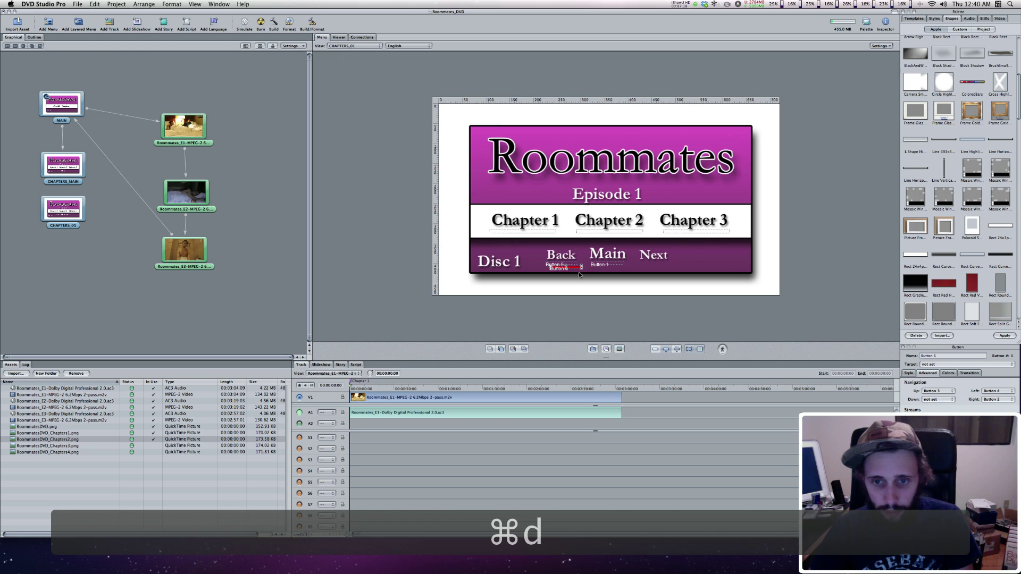
{"action": "left_click_drag", "start_coordinate": [639, 267], "coordinate": [661, 269]}
{"action": "key", "text": "Left"}
{"action": "key", "text": "Left"}
{"action": "key", "text": "Right"}
{"action": "key", "text": "Right"}
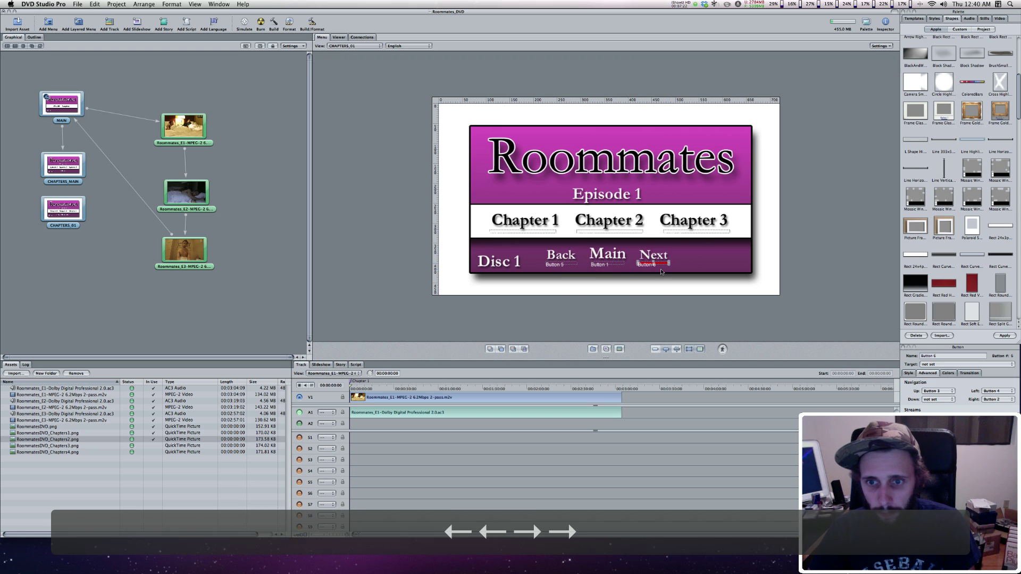
{"action": "left_click", "coordinate": [660, 269]}
{"action": "key", "text": "Right"}
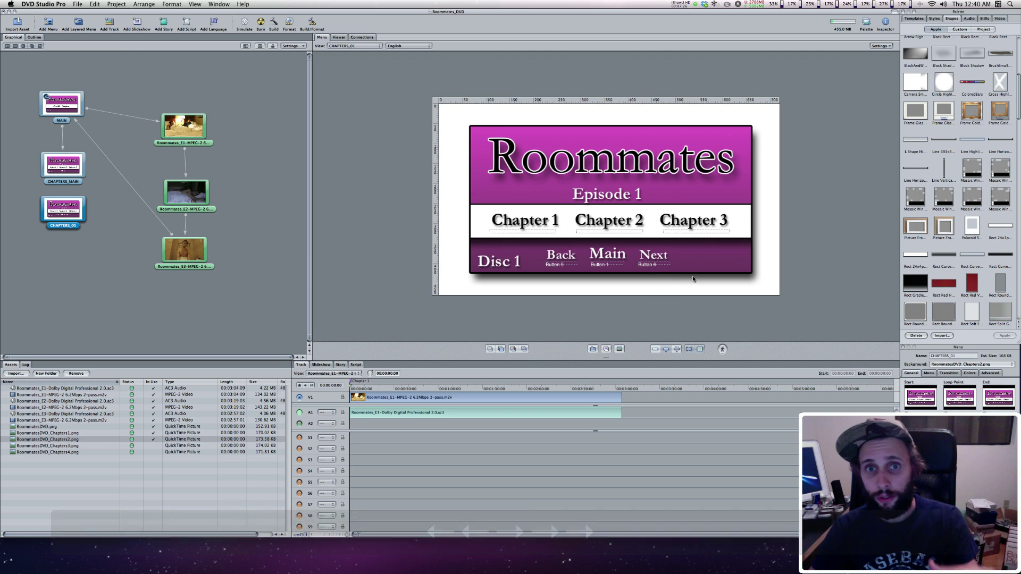
Auto-assign the CHAPTERS_01 button navigation and set Up navigation to not set for the Chapter 1, Chapter 2 and Chapter 3 buttons.
{"action": "left_click", "coordinate": [878, 45]}
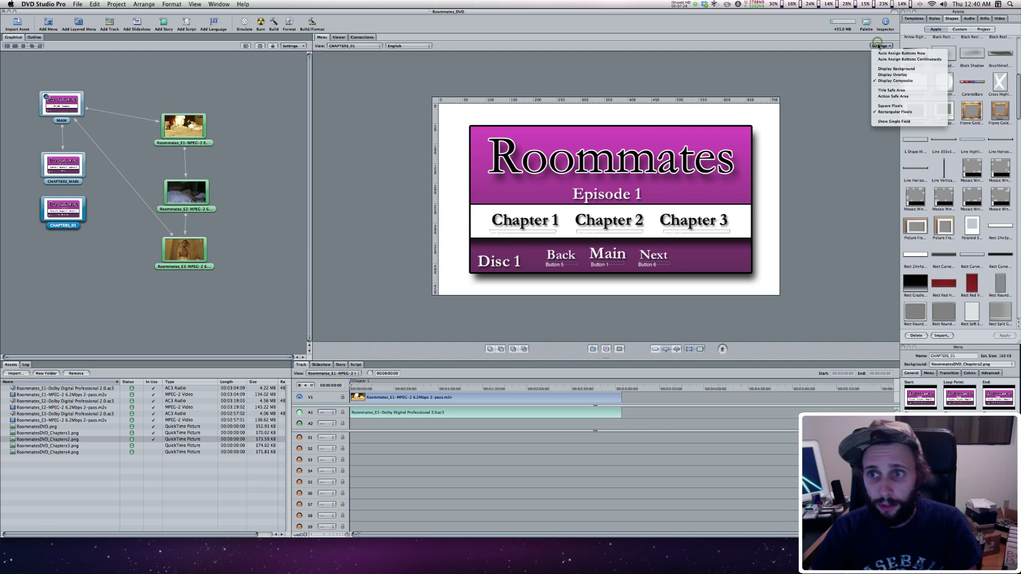
{"action": "left_click", "coordinate": [880, 47]}
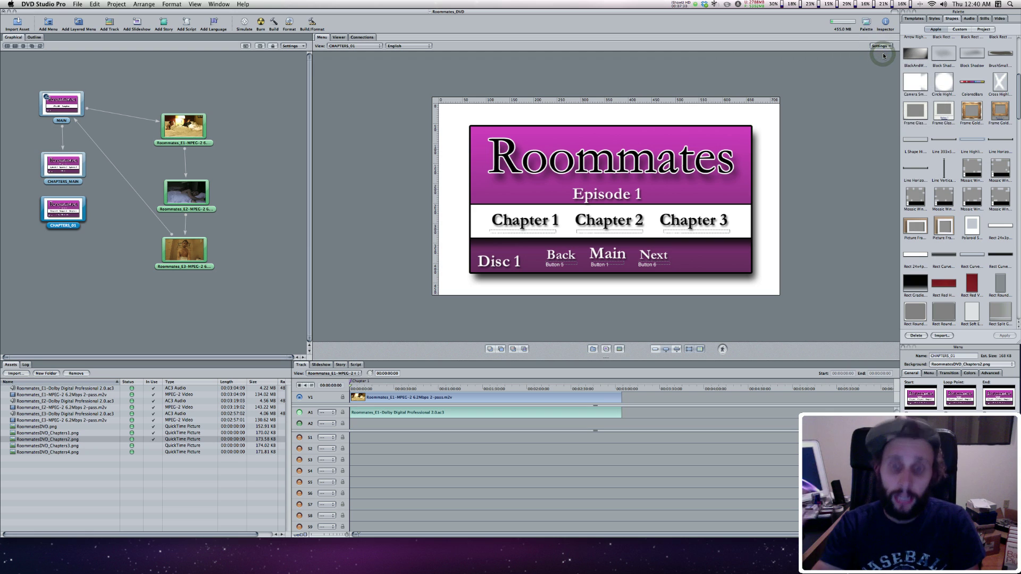
{"action": "left_click", "coordinate": [536, 228]}
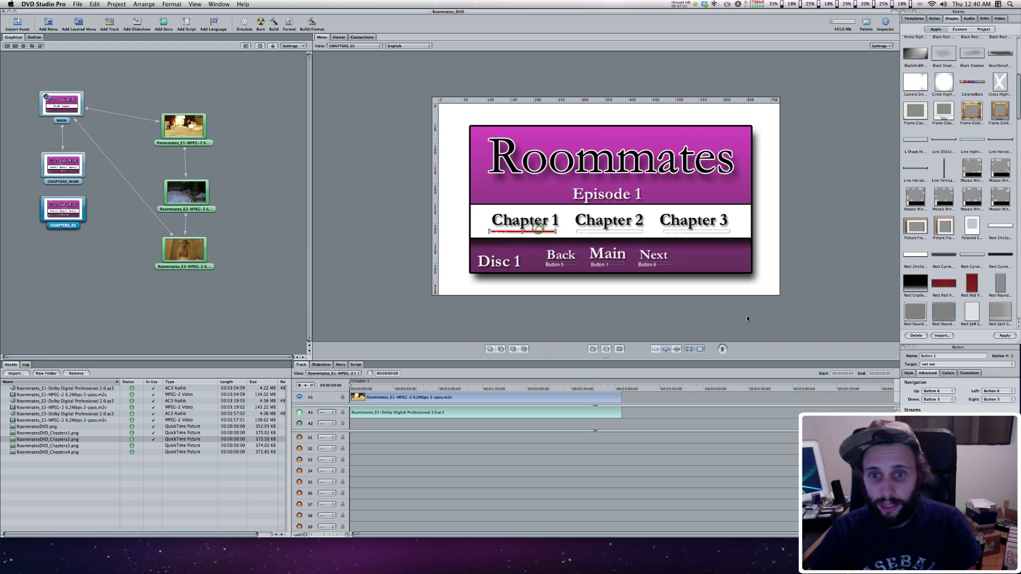
{"action": "left_click", "coordinate": [936, 390]}
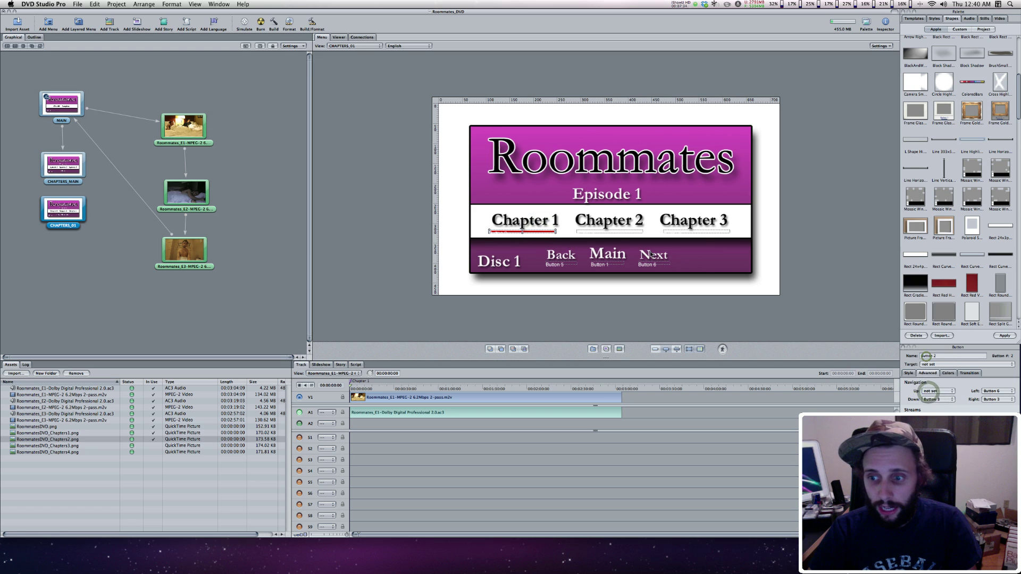
{"action": "left_click", "coordinate": [929, 352]}
{"action": "left_click", "coordinate": [609, 230]}
{"action": "left_click", "coordinate": [937, 392]}
{"action": "left_click", "coordinate": [927, 365]}
{"action": "left_click", "coordinate": [697, 230]}
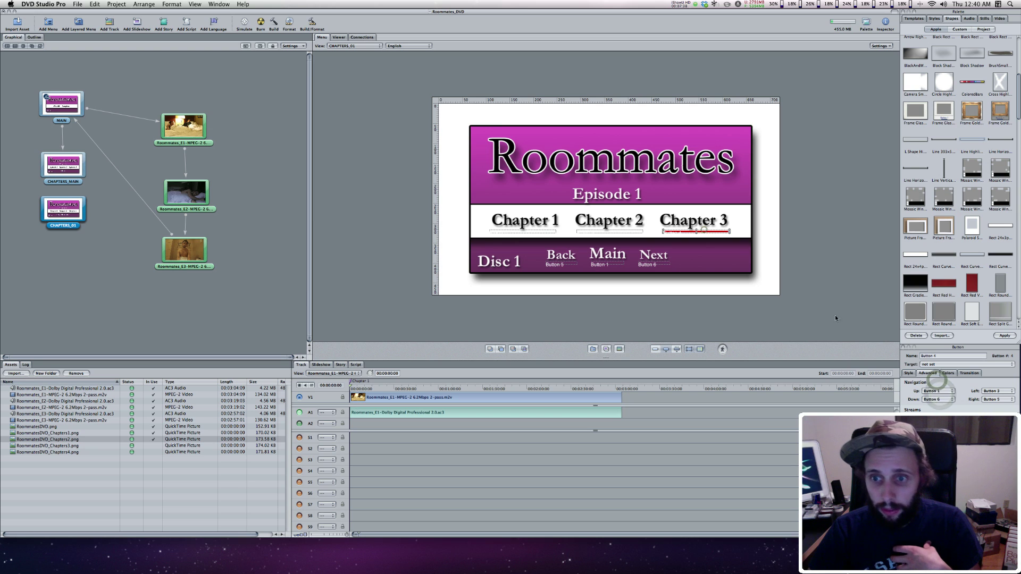
{"action": "left_click", "coordinate": [939, 391]}
{"action": "left_click", "coordinate": [939, 386]}
Set the Down navigation of the Next, Main and Back buttons to not set.
{"action": "left_click", "coordinate": [654, 262]}
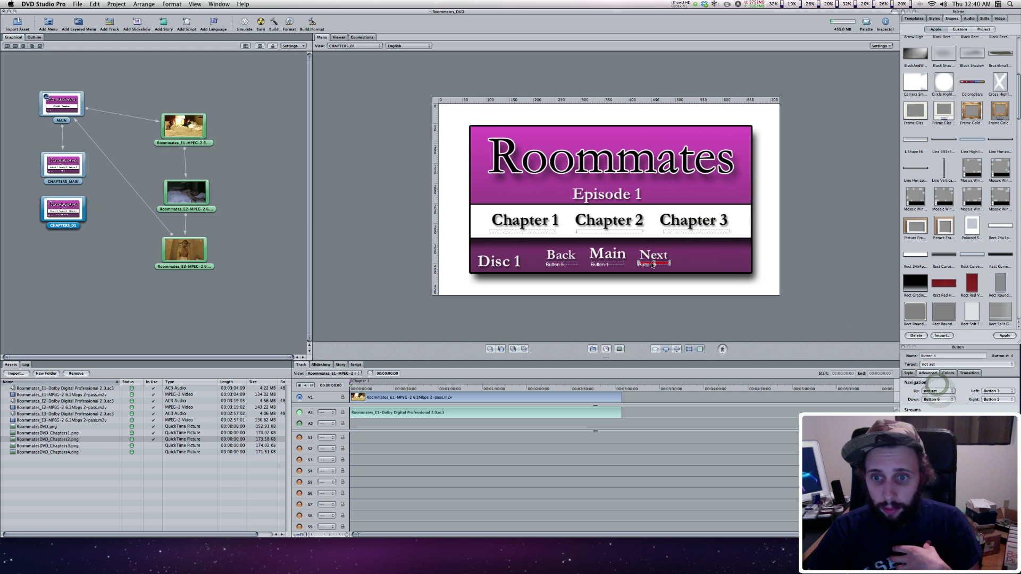
{"action": "left_click", "coordinate": [938, 400]}
{"action": "left_click", "coordinate": [935, 388]}
{"action": "left_click", "coordinate": [612, 263]}
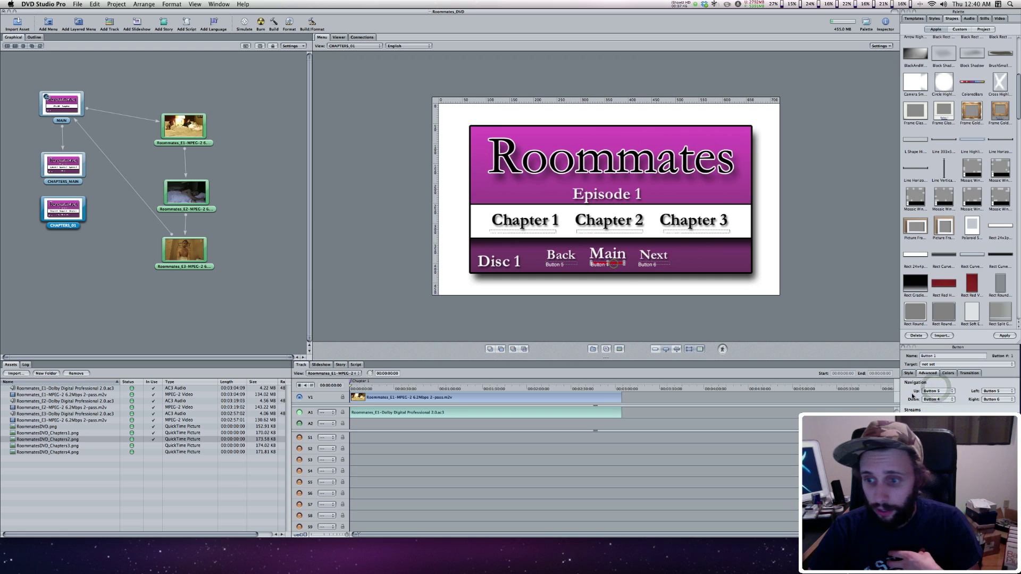
{"action": "left_click", "coordinate": [936, 400]}
{"action": "left_click", "coordinate": [930, 376]}
{"action": "left_click", "coordinate": [561, 258]}
{"action": "left_click", "coordinate": [936, 399]}
{"action": "left_click", "coordinate": [932, 394]}
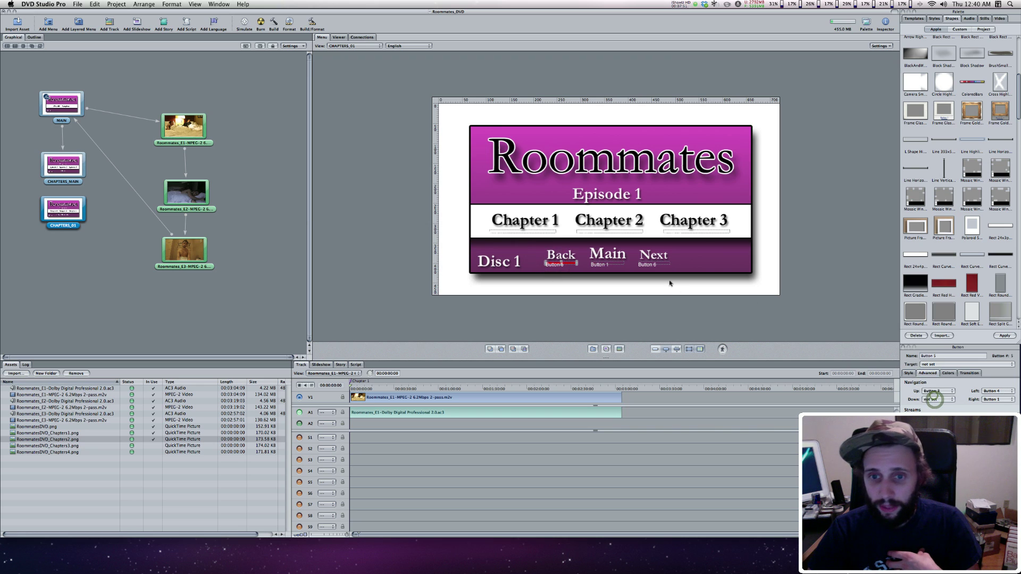
Nudge the Chapter 1 underline button slightly right under its label and point its Down navigation to the Back button.
{"action": "left_click", "coordinate": [539, 234]}
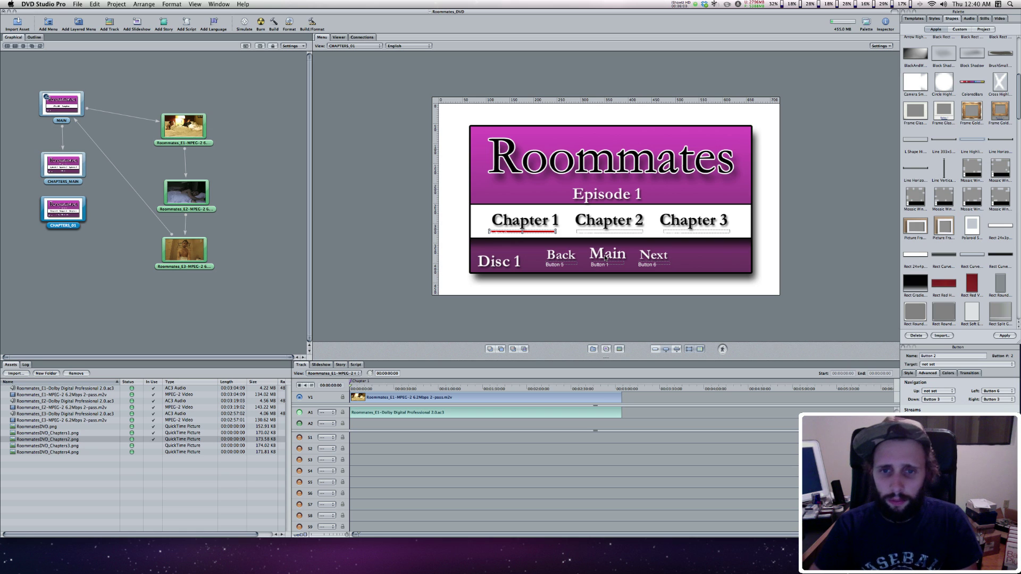
{"action": "left_click_drag", "start_coordinate": [534, 234], "coordinate": [538, 233]}
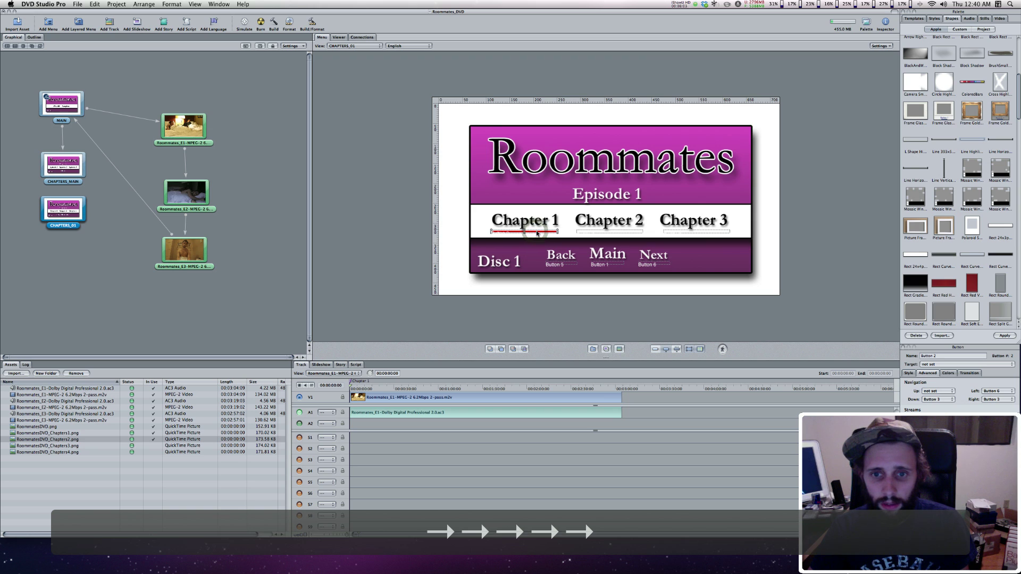
{"action": "left_click", "coordinate": [561, 262]}
{"action": "left_click", "coordinate": [543, 232]}
{"action": "left_click", "coordinate": [943, 399]}
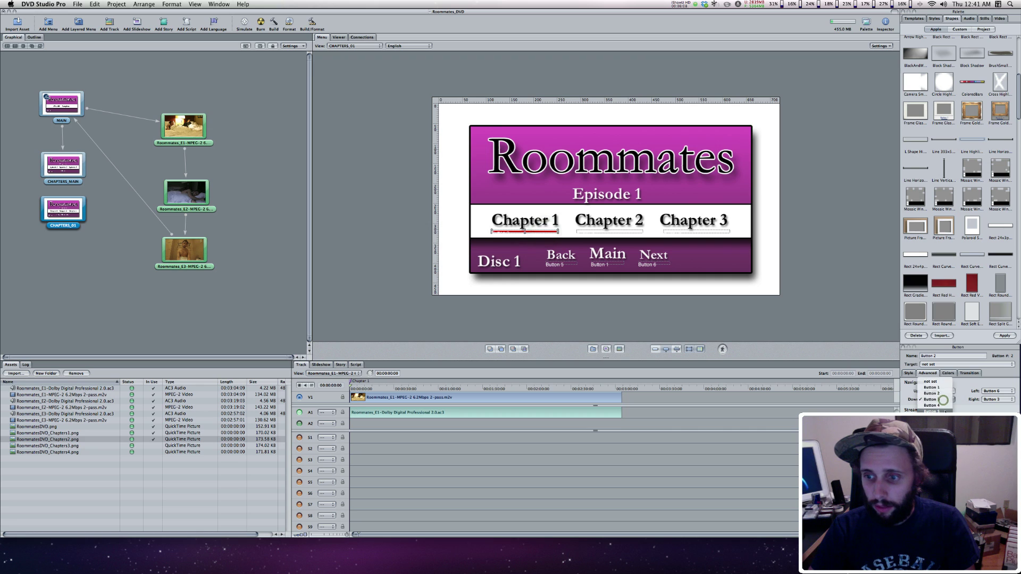
Set the Chapter 2 button's Down navigation to Button 1, the button under Main.
{"action": "left_click", "coordinate": [608, 230]}
{"action": "left_click", "coordinate": [949, 399]}
{"action": "left_click", "coordinate": [938, 374]}
Nudge the Chapter 3 underline button slightly left to align it with its label.
{"action": "left_click", "coordinate": [716, 232]}
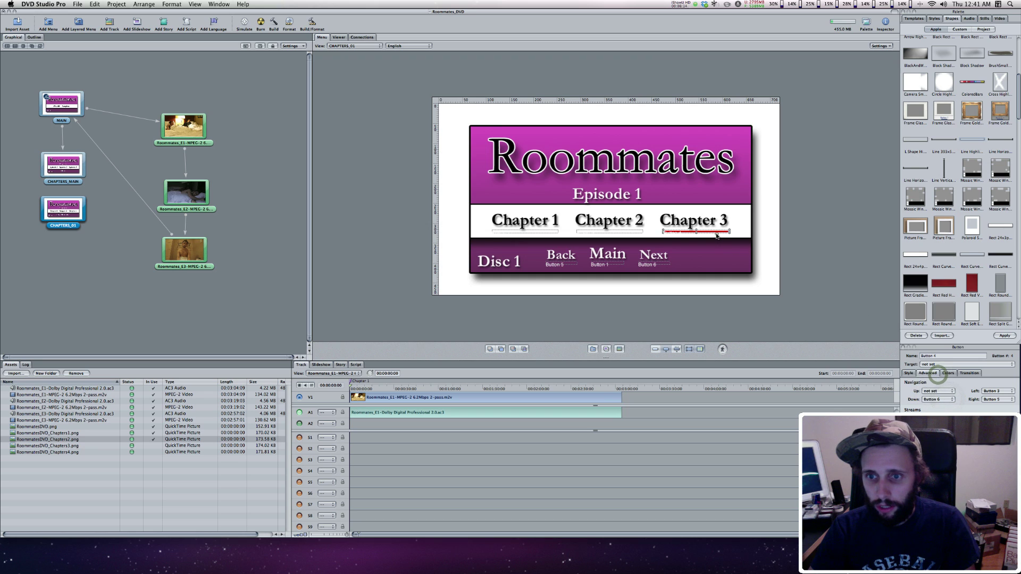
{"action": "key", "text": "Left"}
{"action": "key", "text": "Left"}
{"action": "key", "text": "Left"}
{"action": "key", "text": "Left"}
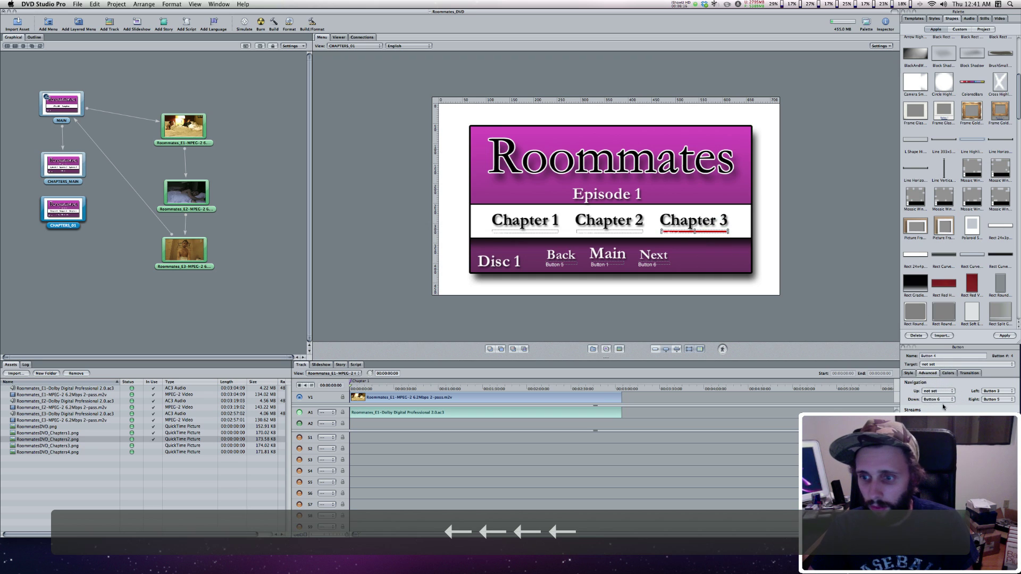
{"action": "key", "text": "Left"}
Set Up navigation to Button 2 for the Back button and Button 3 for the Main button, and save the project.
{"action": "left_click", "coordinate": [561, 263]}
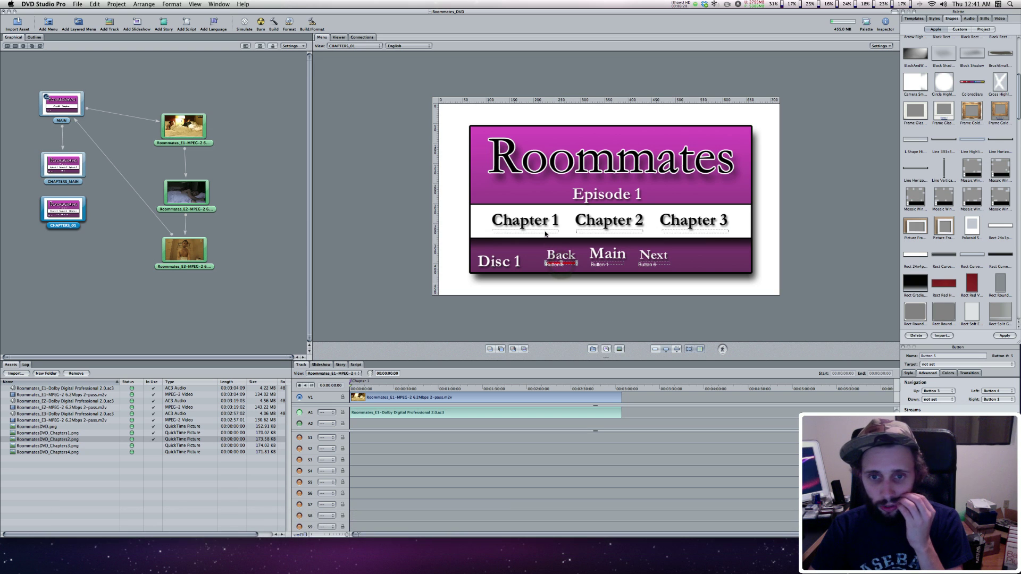
{"action": "left_click", "coordinate": [562, 264]}
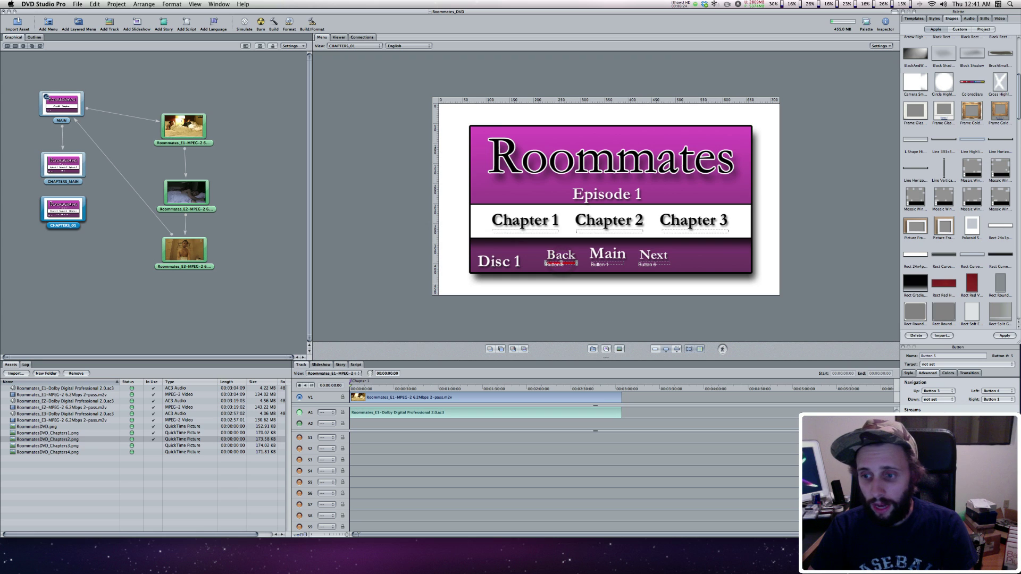
{"action": "left_click", "coordinate": [939, 392]}
{"action": "left_click", "coordinate": [939, 385]}
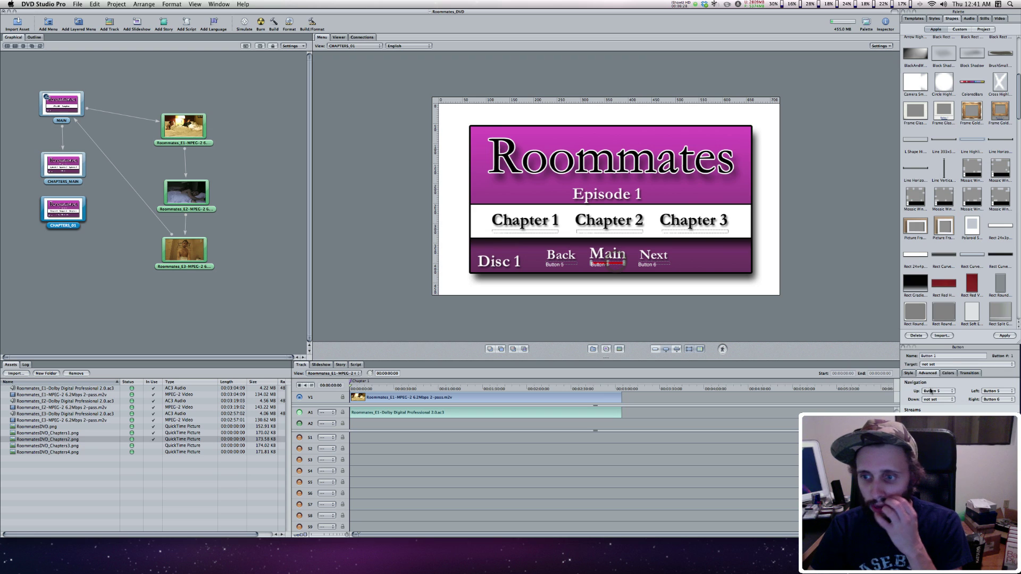
{"action": "left_click", "coordinate": [937, 391]}
{"action": "left_click", "coordinate": [934, 379]}
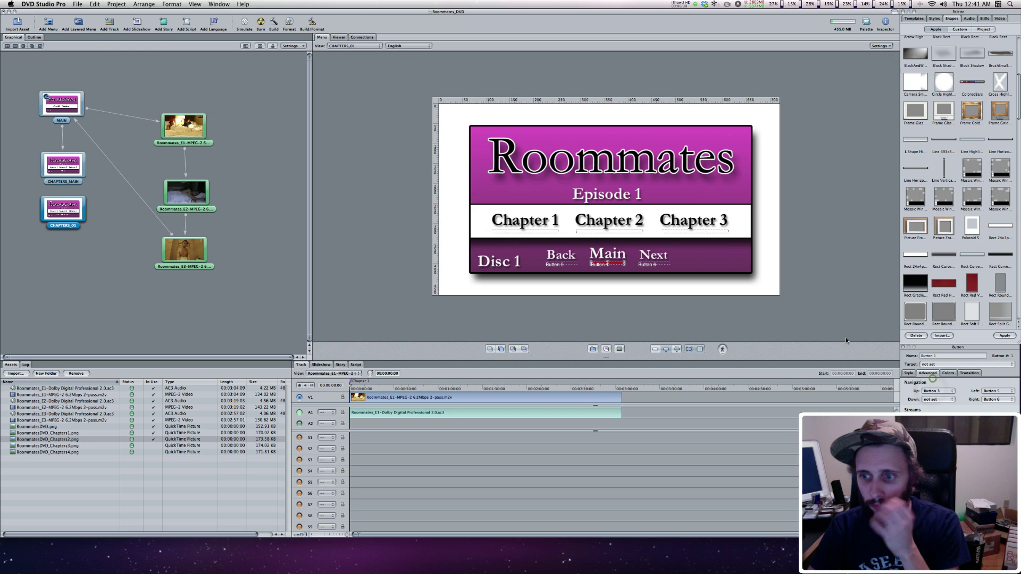
{"action": "left_click", "coordinate": [659, 265]}
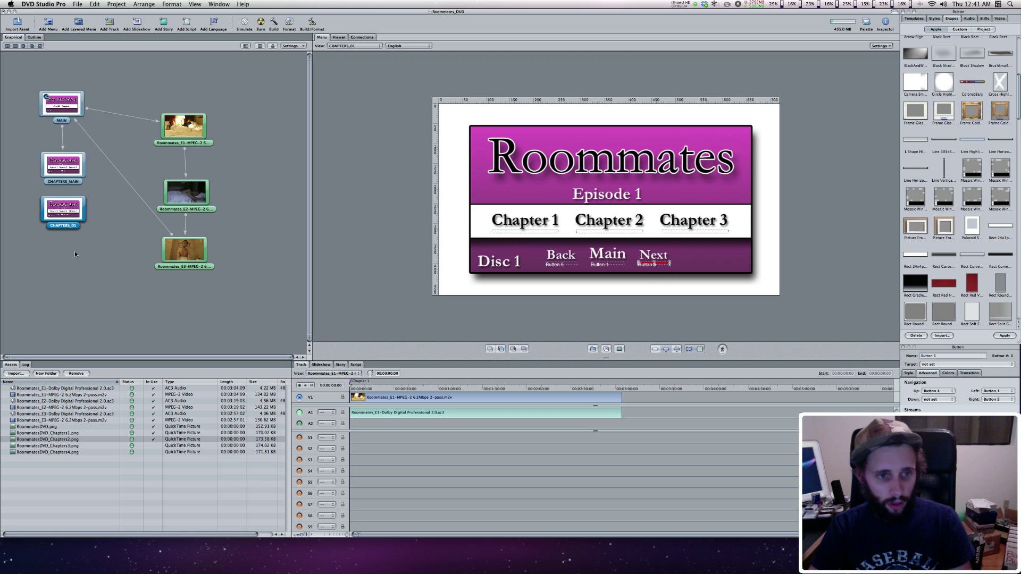
{"action": "left_click", "coordinate": [272, 309]}
{"action": "key", "text": "super+s"}
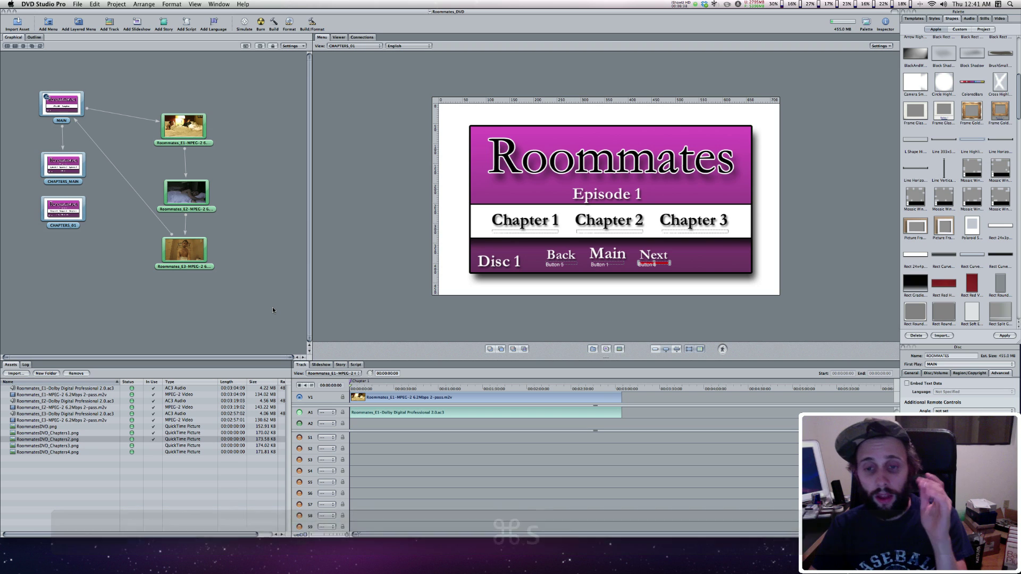
Duplicate the CHAPTERS_01 menu, place the copy's tile below the original, and make RoommatesDVD_Chapters3.png its background.
{"action": "left_click", "coordinate": [64, 204]}
{"action": "key", "text": "super+d"}
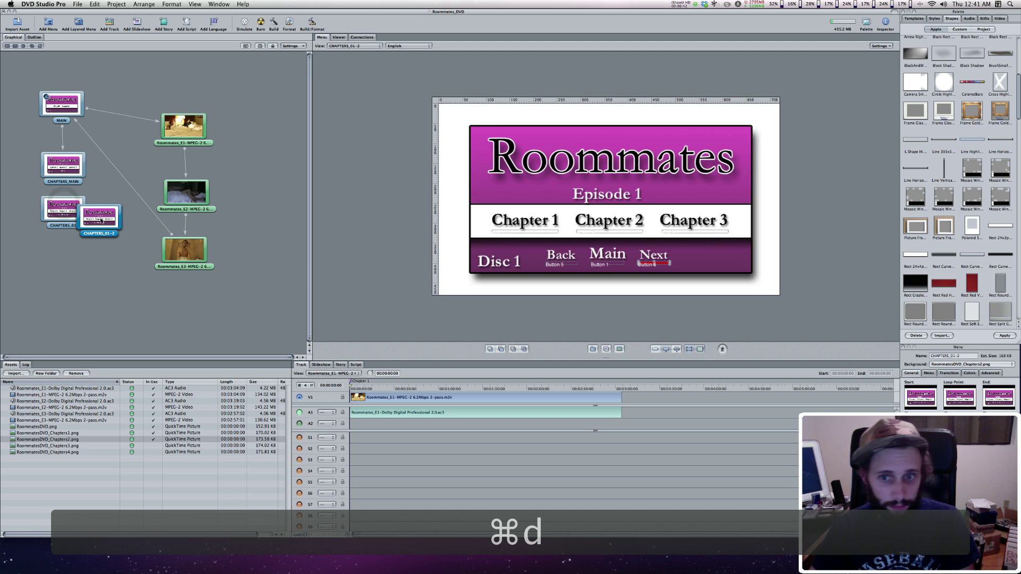
{"action": "left_click_drag", "start_coordinate": [101, 221], "coordinate": [64, 256]}
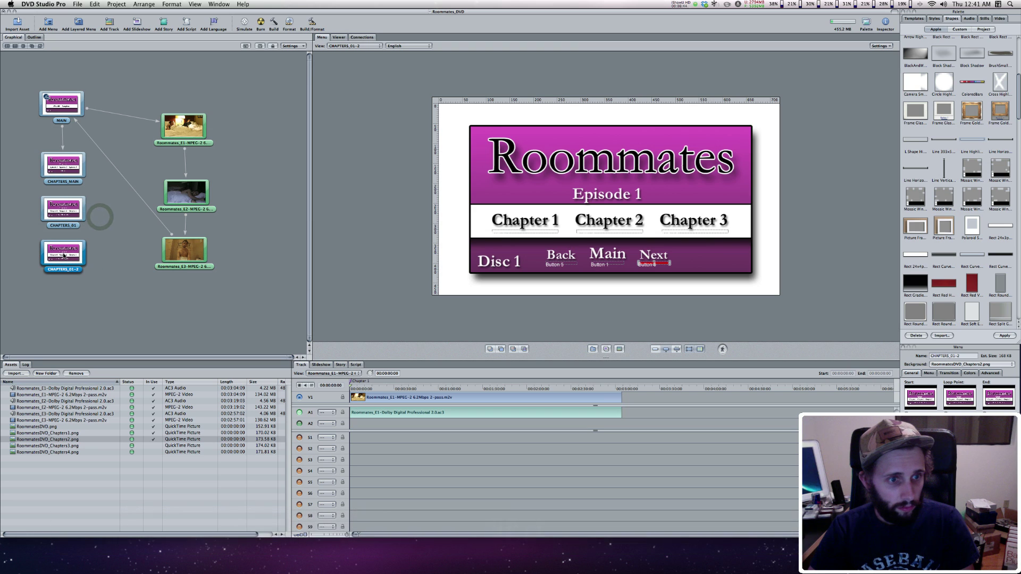
{"action": "left_click", "coordinate": [112, 306]}
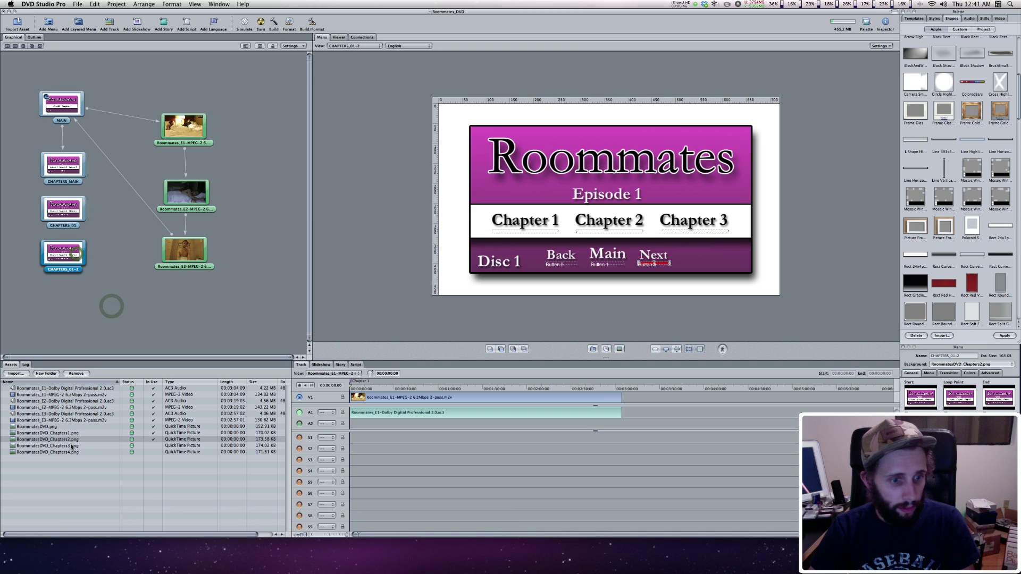
{"action": "left_click_drag", "start_coordinate": [68, 448], "coordinate": [600, 181]}
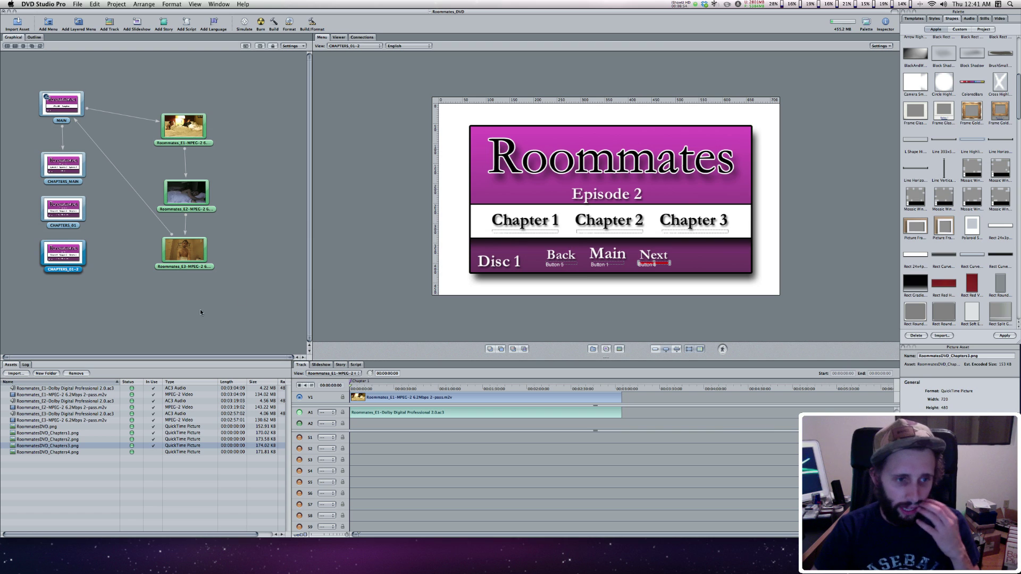
Duplicate the Episode 2 chapters menu and place the copy's tile below it.
{"action": "left_click", "coordinate": [158, 324]}
{"action": "left_click", "coordinate": [73, 270]}
{"action": "key", "text": "super+d"}
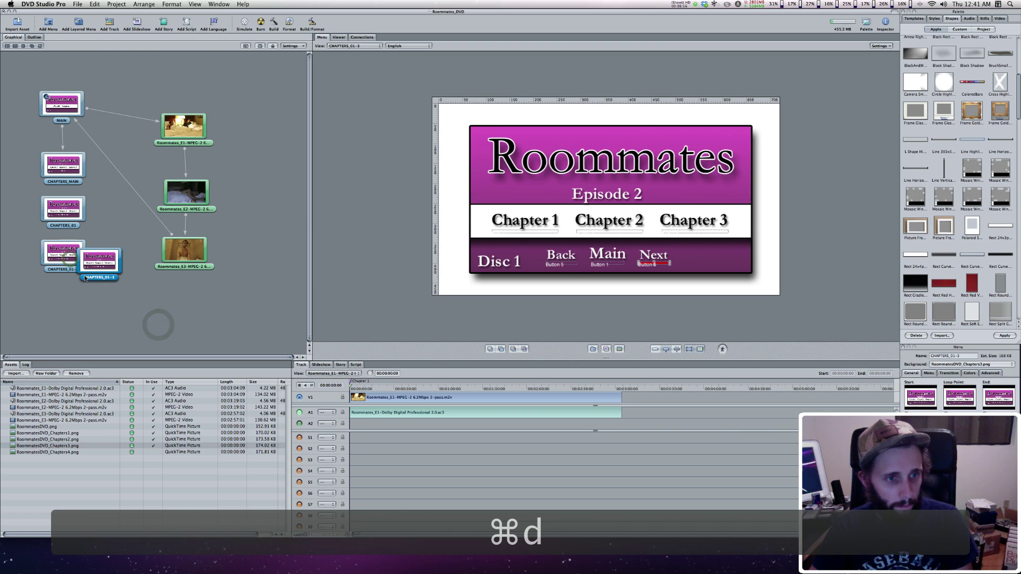
{"action": "left_click_drag", "start_coordinate": [105, 280], "coordinate": [68, 312]}
Rename the Episode 2 chapters menu, the fourth menu tile down, to CHAPTERS_02.
{"action": "double_click", "coordinate": [74, 264]}
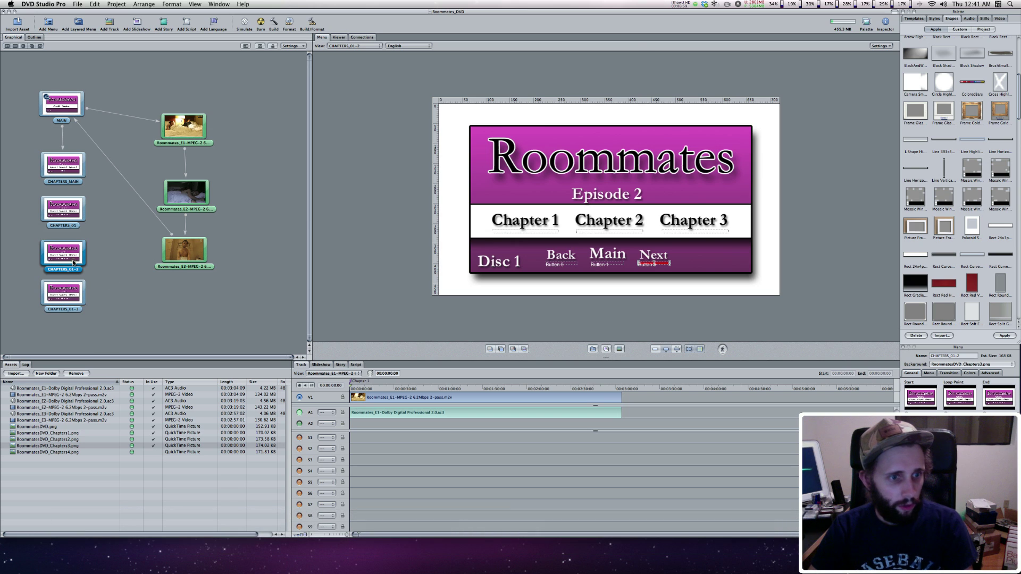
{"action": "left_click", "coordinate": [966, 356]}
{"action": "type", "text": "2"}
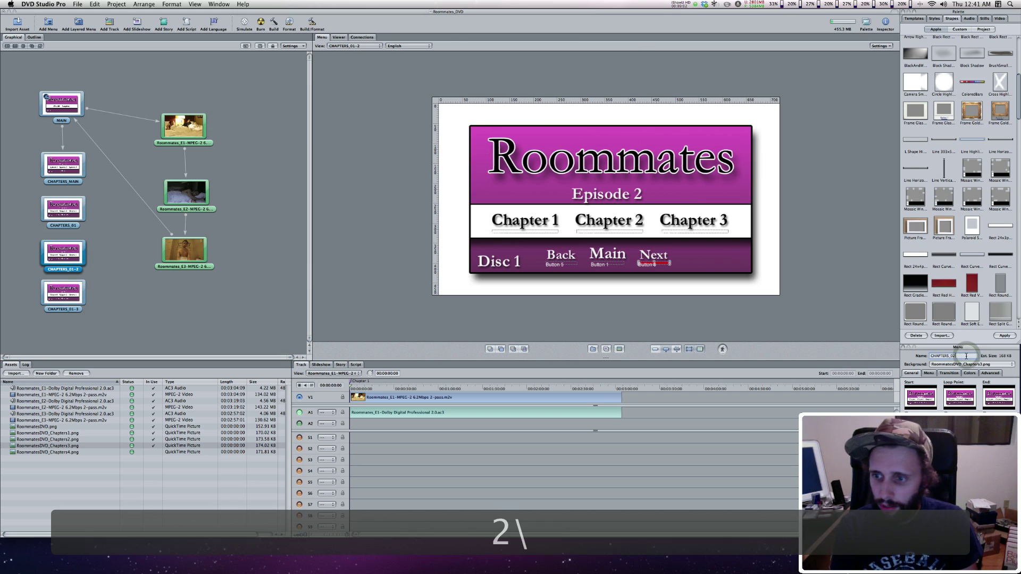
{"action": "type", "text": "CHAPTERS_)@"}
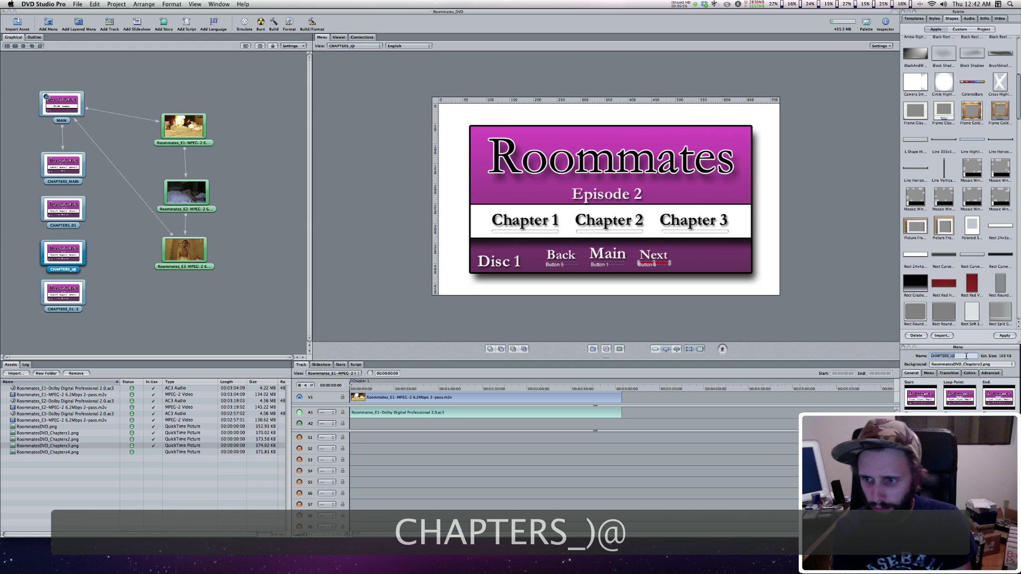
{"action": "key", "text": "Right"}
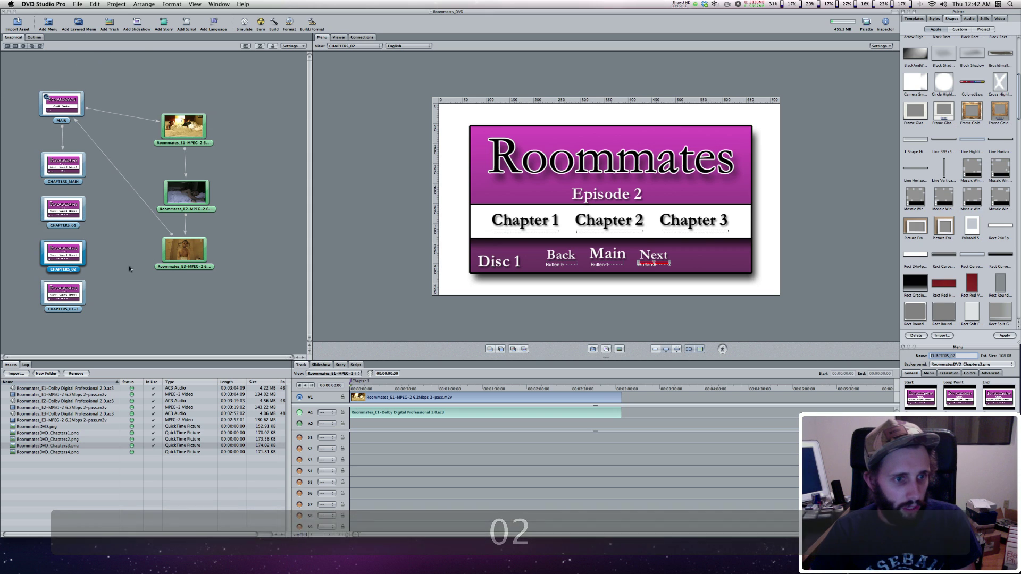
Rename the lowest duplicated chapters menu to CHAPTERS_03.
{"action": "left_click", "coordinate": [69, 296]}
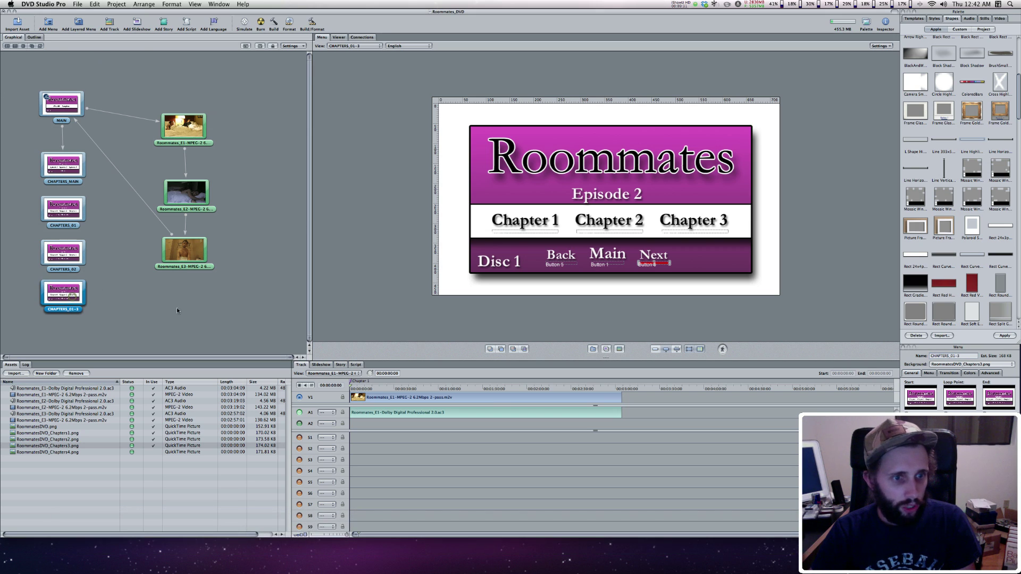
{"action": "left_click", "coordinate": [968, 356]}
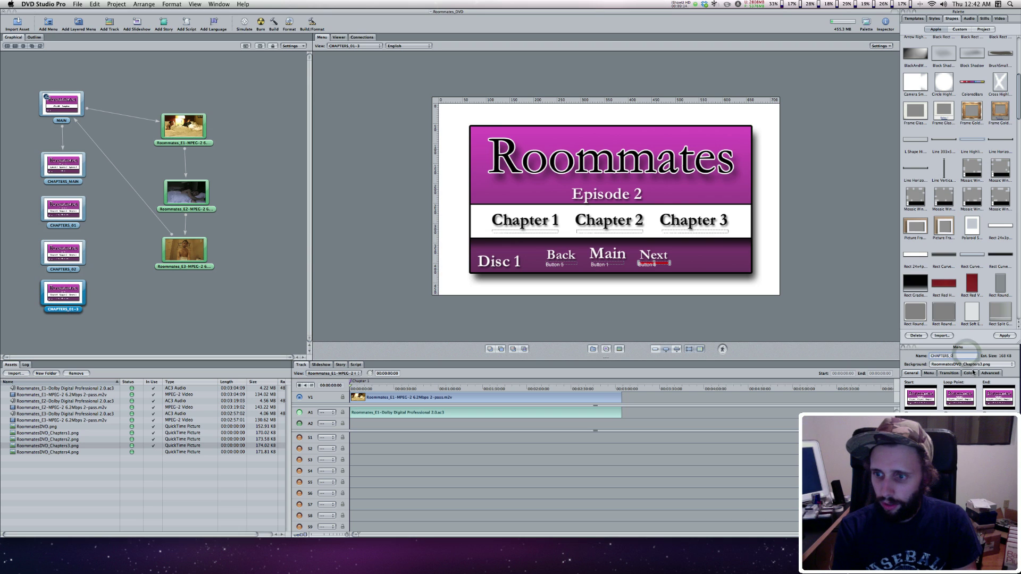
{"action": "type", "text": "3"}
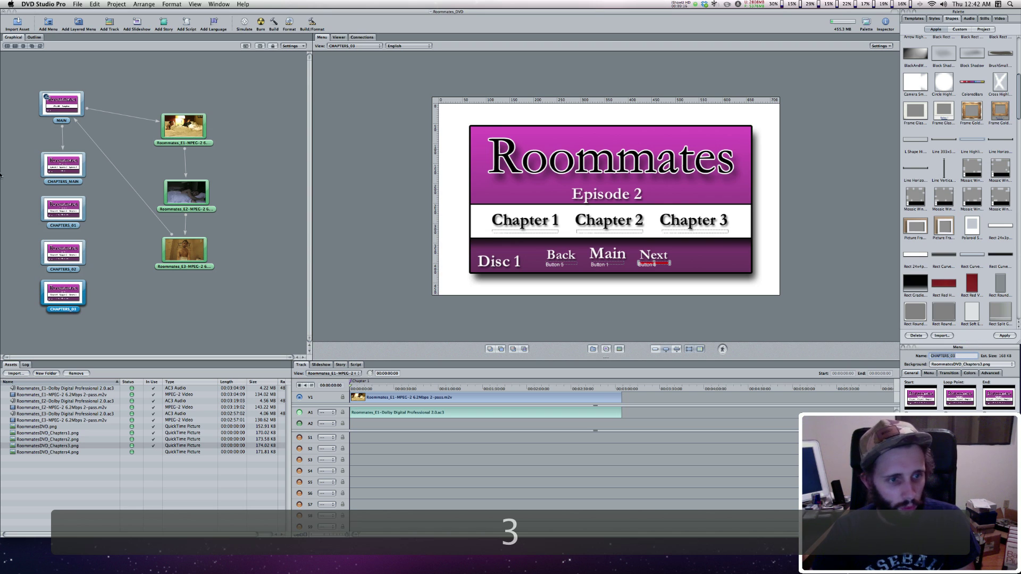
{"action": "key", "text": "Return"}
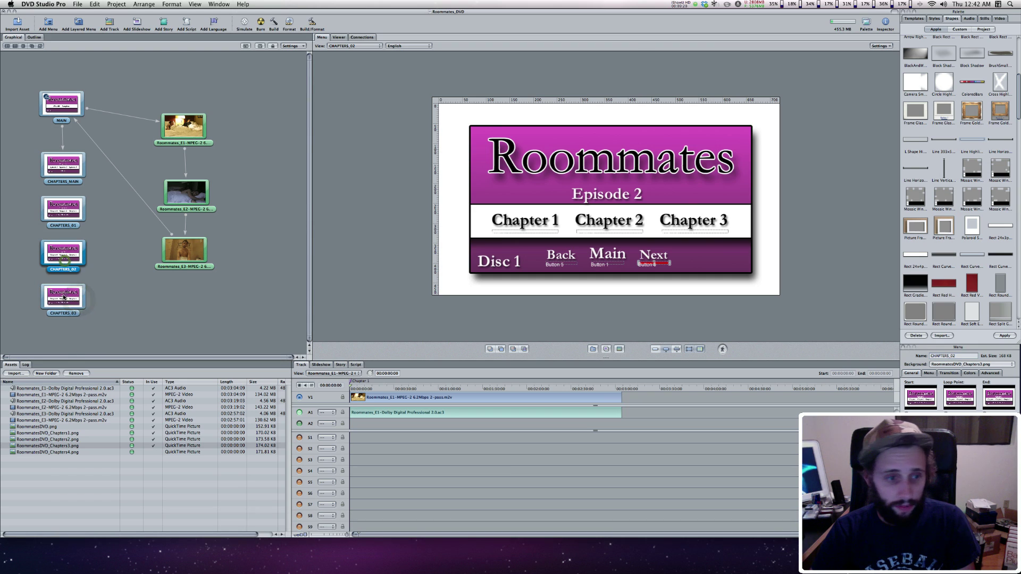
Make RoommatesDVD_Chapters4.png the background of CHAPTERS_03 and delete its leftover Next button.
{"action": "left_click", "coordinate": [66, 446]}
{"action": "left_click_drag", "start_coordinate": [69, 452], "coordinate": [651, 169]}
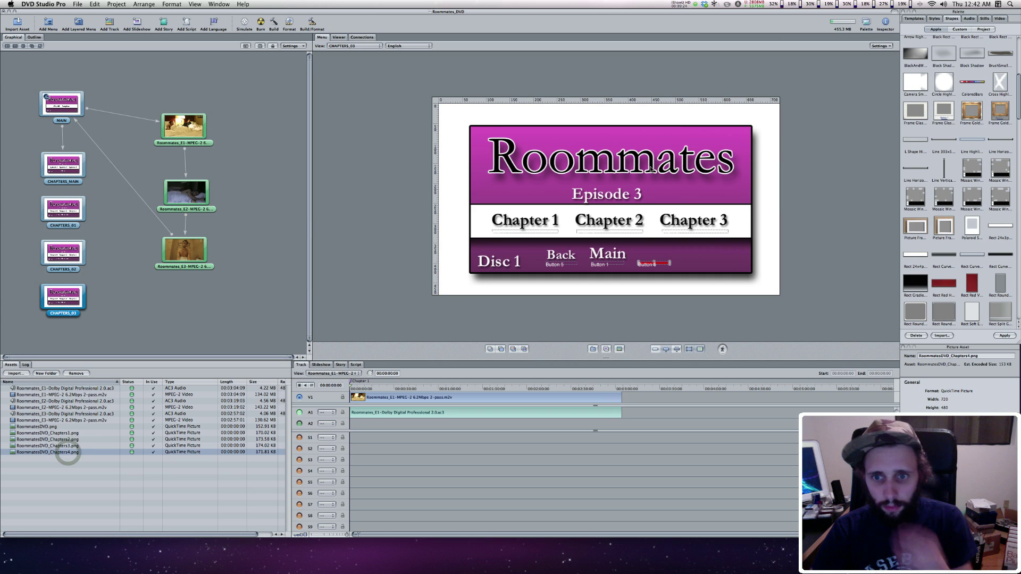
{"action": "left_click", "coordinate": [661, 264]}
{"action": "key", "text": "Delete"}
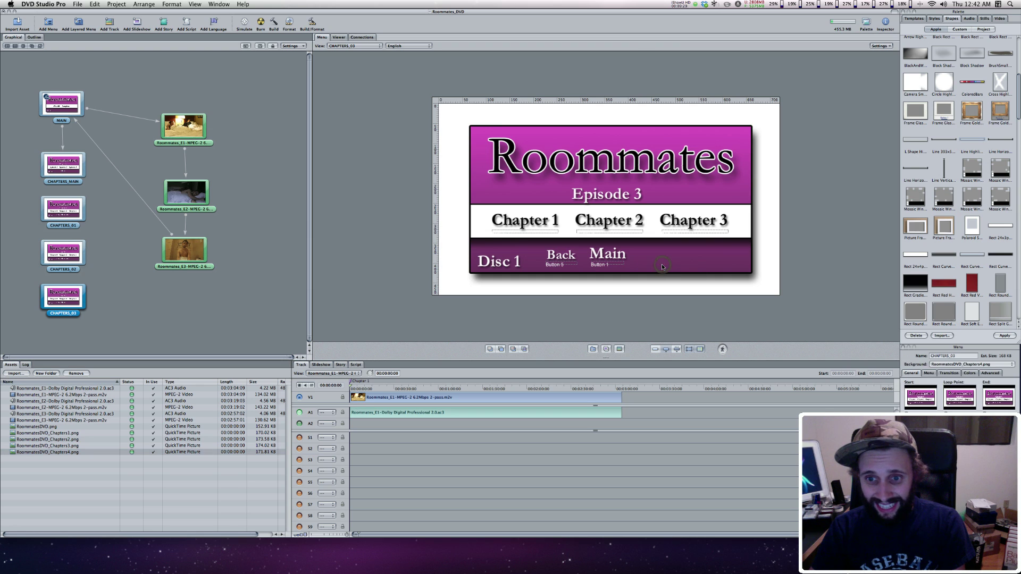
Auto-assign the button navigation on CHAPTERS_03 and save the project.
{"action": "left_click", "coordinate": [196, 314]}
{"action": "left_click", "coordinate": [880, 45]}
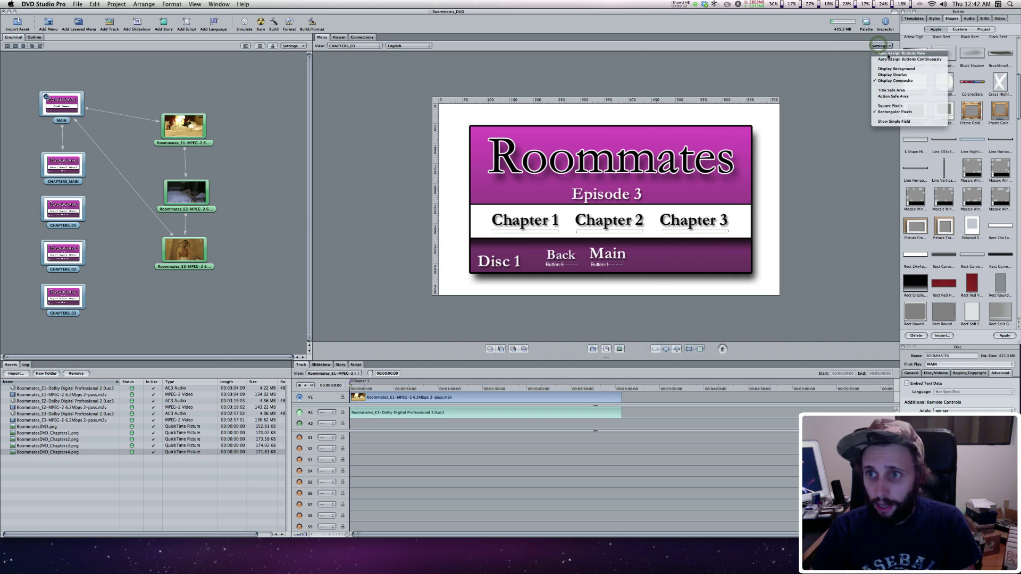
{"action": "left_click", "coordinate": [882, 55]}
{"action": "key", "text": "super+s"}
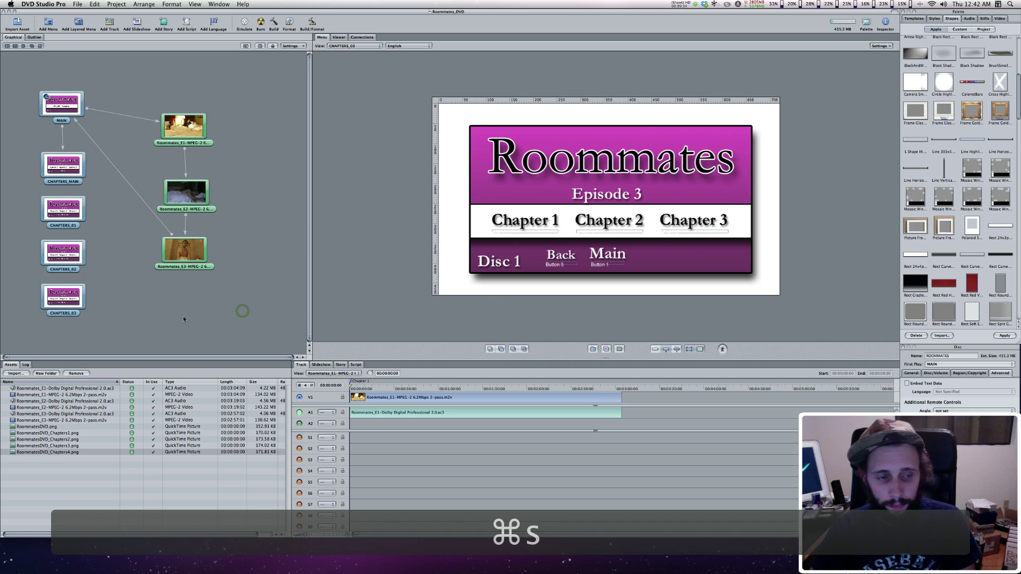
Change the downward navigation of the Main and Back buttons on CHAPTERS_03 to not set.
{"action": "left_click", "coordinate": [605, 264]}
{"action": "left_click", "coordinate": [936, 399]}
{"action": "left_click", "coordinate": [934, 378]}
{"action": "left_click", "coordinate": [560, 261]}
{"action": "left_click", "coordinate": [933, 399]}
{"action": "left_click", "coordinate": [930, 394]}
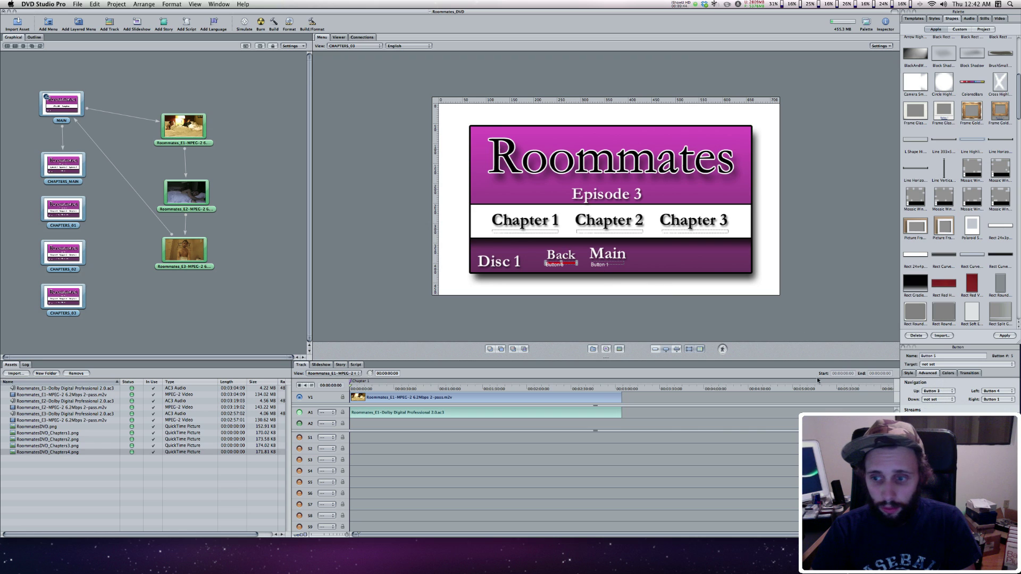
Point the upward navigation of the Back button to Button 2 and of the Main button to Button 3.
{"action": "left_click", "coordinate": [945, 392]}
{"action": "left_click", "coordinate": [944, 386]}
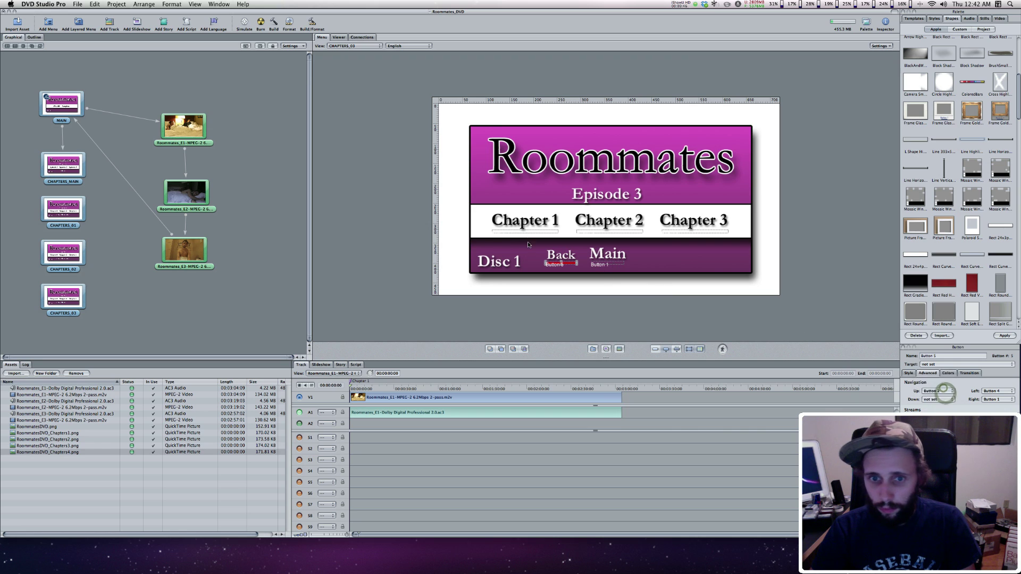
{"action": "left_click", "coordinate": [599, 264]}
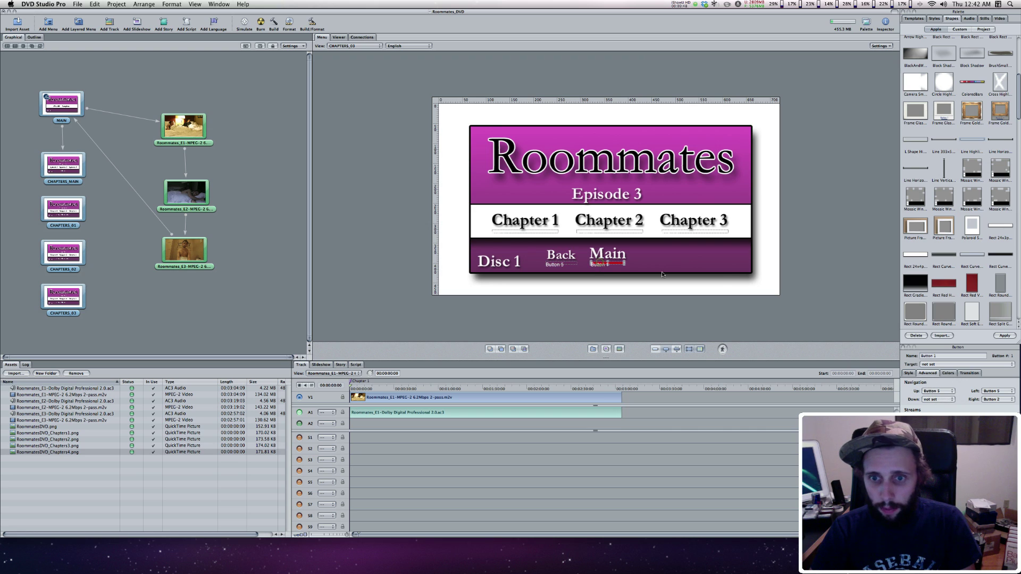
{"action": "left_click", "coordinate": [926, 392]}
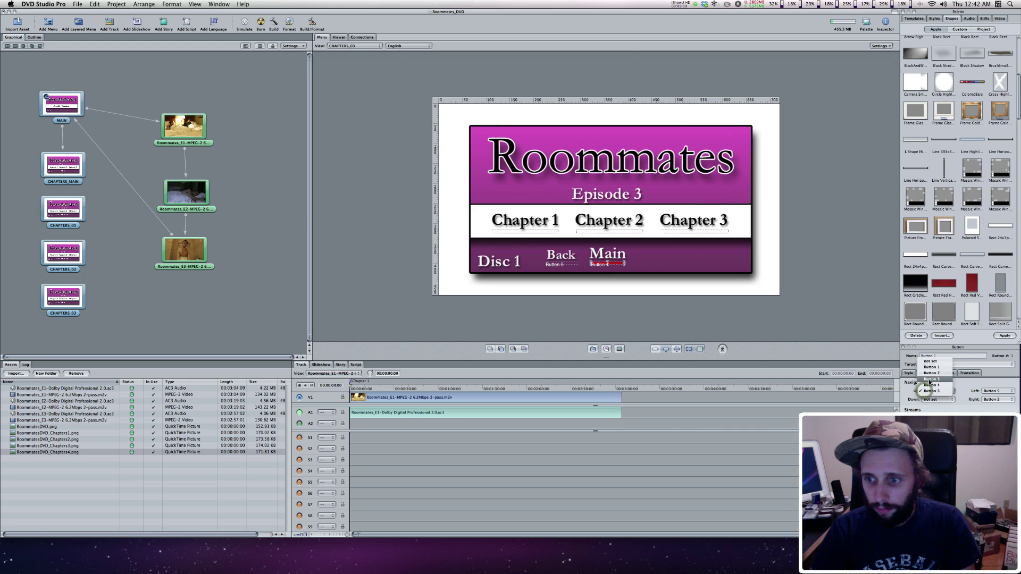
{"action": "left_click", "coordinate": [931, 379]}
Point the Chapter 3 button's downward navigation to Button 1 and clear its upward navigation.
{"action": "left_click", "coordinate": [695, 232]}
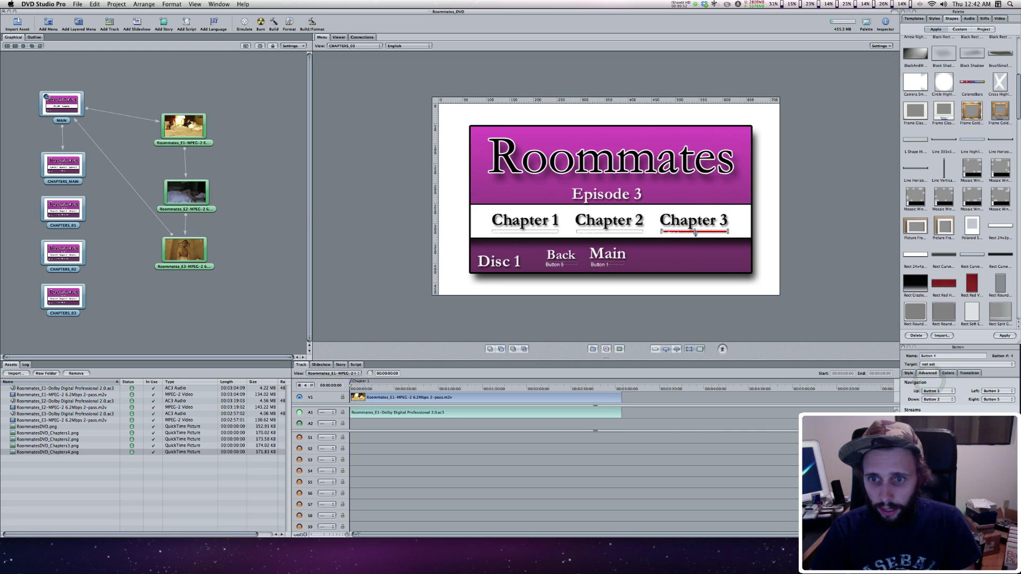
{"action": "left_click", "coordinate": [937, 399]}
{"action": "left_click", "coordinate": [931, 393]}
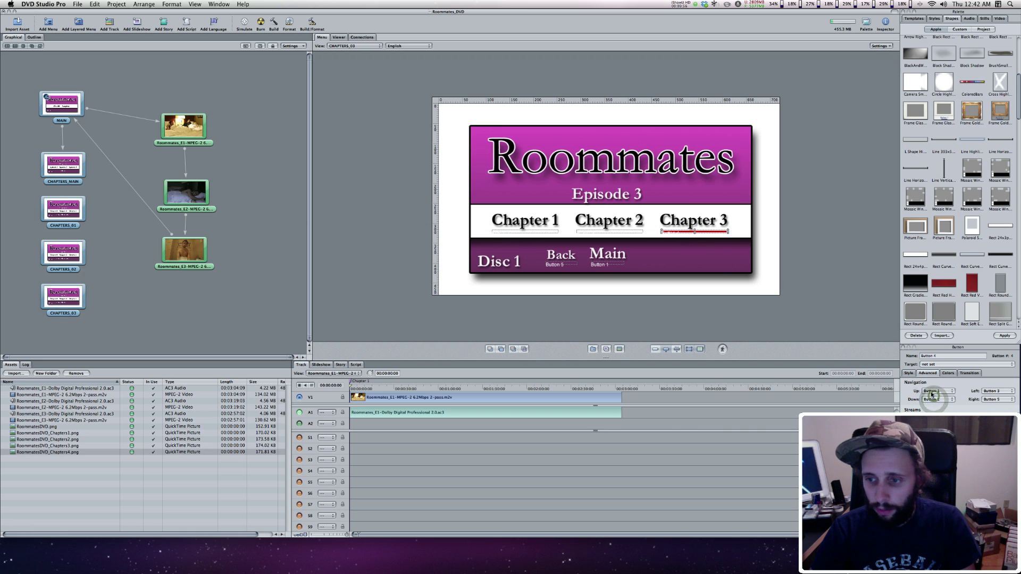
{"action": "left_click", "coordinate": [932, 392]}
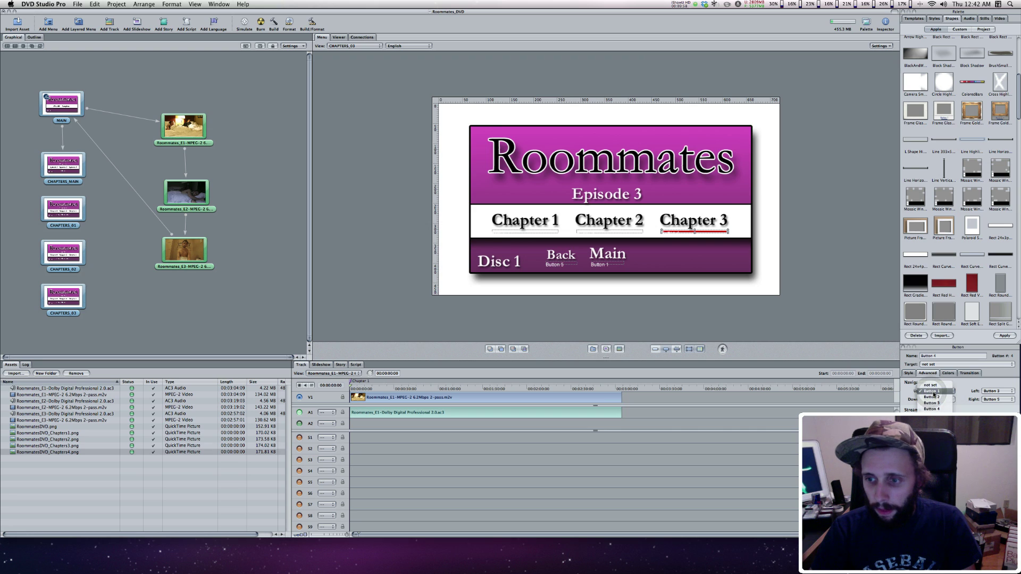
Change the Chapter 2 button's upward navigation to not set and its downward navigation to Button 1.
{"action": "left_click", "coordinate": [639, 232]}
{"action": "left_click", "coordinate": [938, 391]}
{"action": "left_click", "coordinate": [939, 385]}
{"action": "left_click", "coordinate": [939, 400]}
{"action": "left_click", "coordinate": [939, 402]}
{"action": "left_click", "coordinate": [937, 393]}
{"action": "left_click", "coordinate": [935, 390]}
{"action": "left_click", "coordinate": [934, 400]}
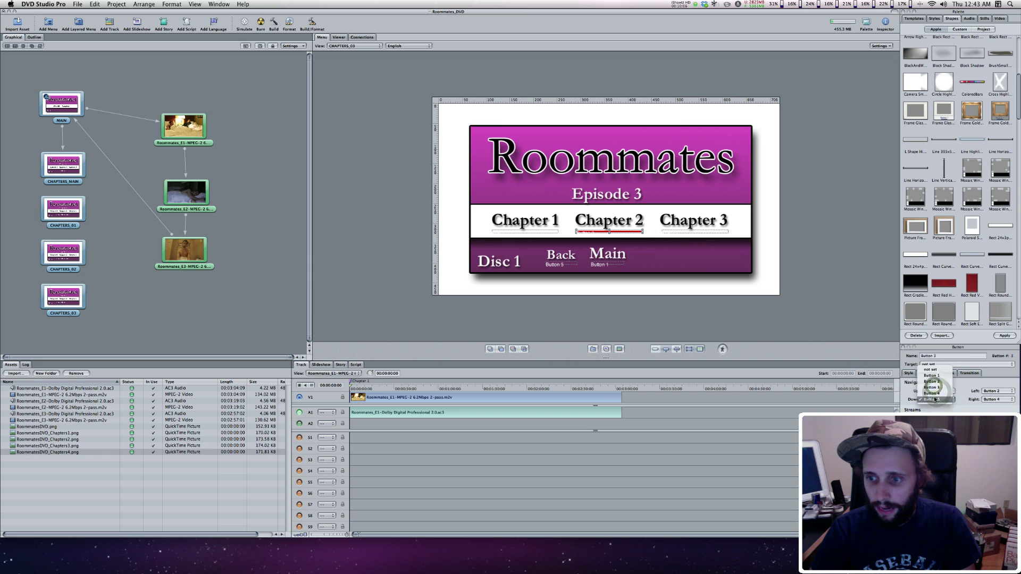
{"action": "left_click", "coordinate": [936, 379]}
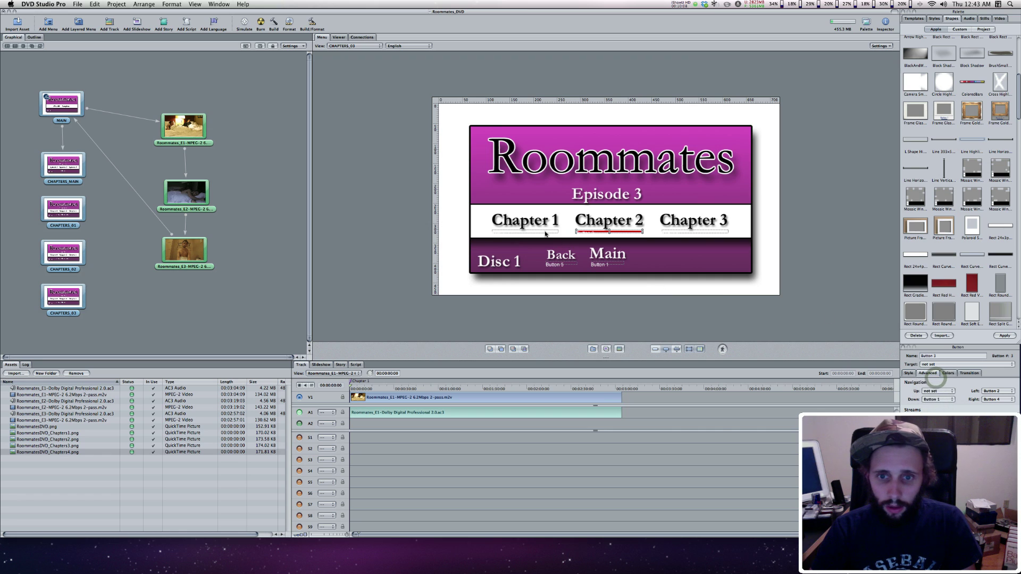
Change the Chapter 1 button's upward navigation to not set and its downward navigation to Button 5.
{"action": "left_click", "coordinate": [939, 392]}
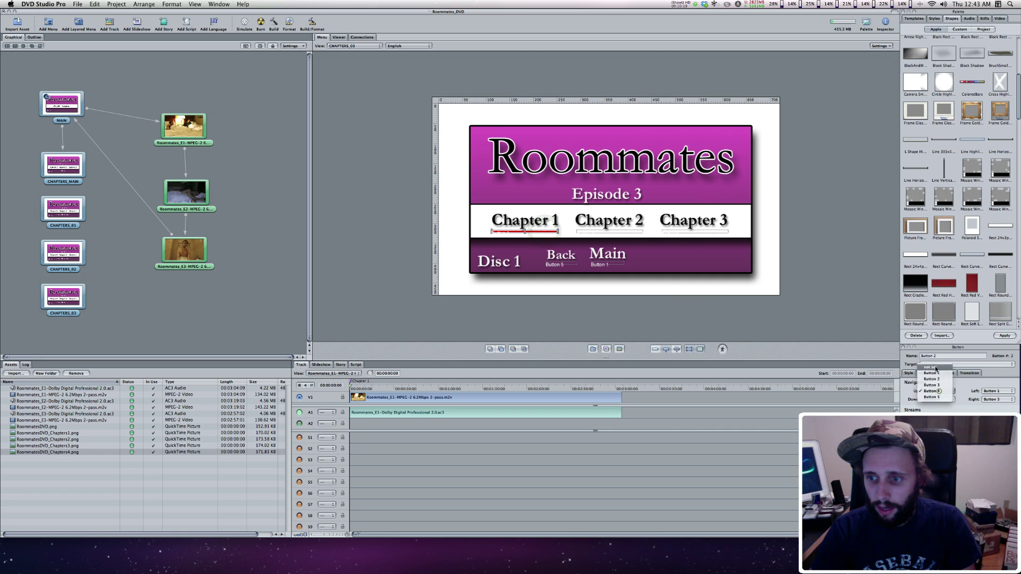
{"action": "left_click", "coordinate": [936, 368]}
{"action": "left_click", "coordinate": [934, 400]}
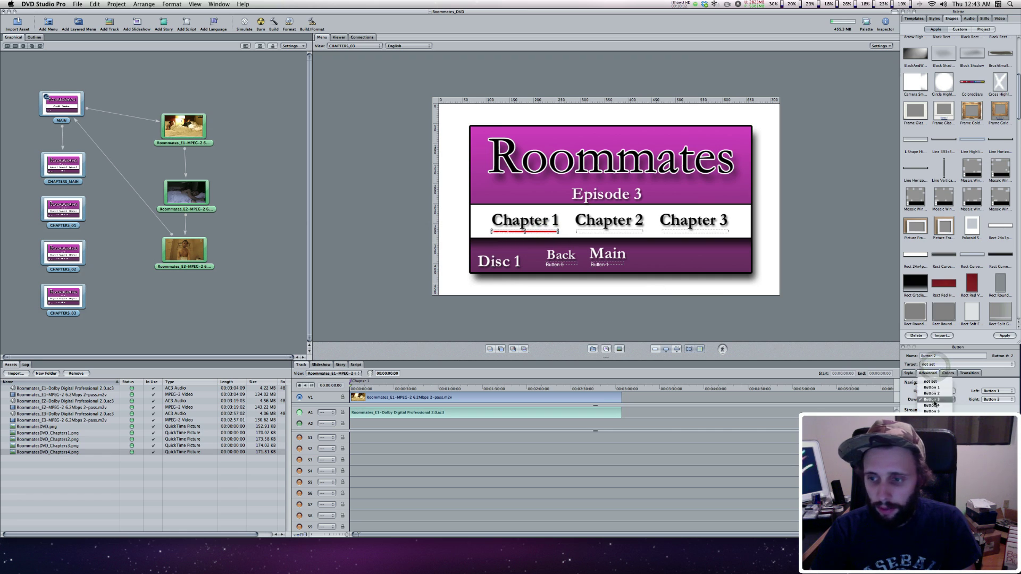
{"action": "left_click", "coordinate": [931, 411]}
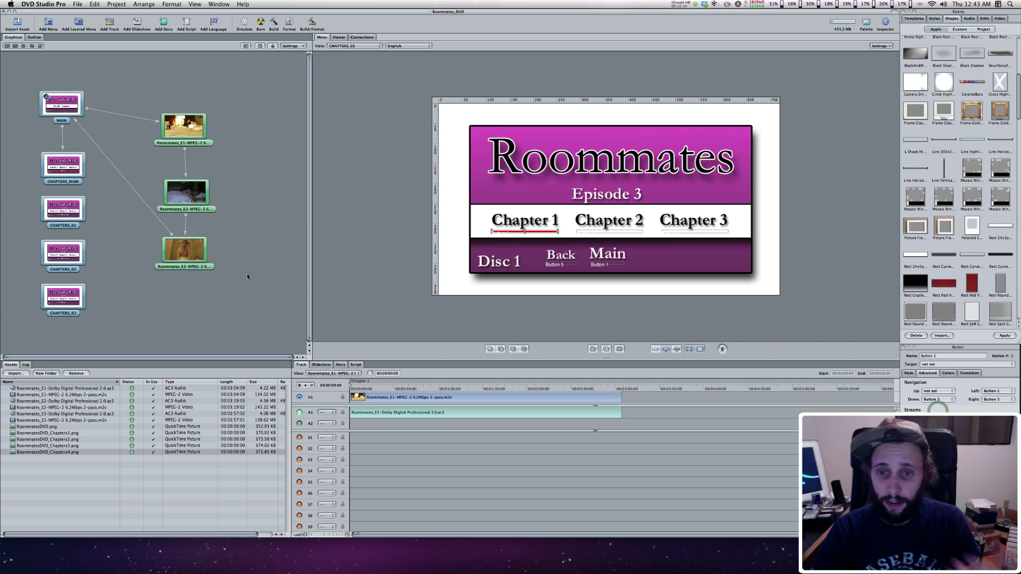
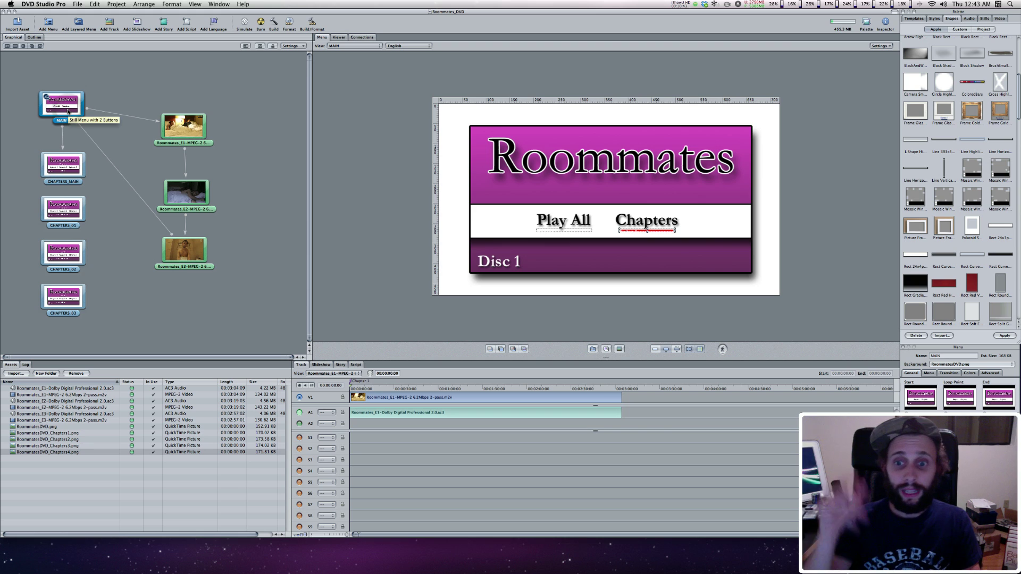
On CHAPTERS_MAIN, target the Episode 1 button to Button 1 of the CHAPTERS_01 menu.
{"action": "left_click", "coordinate": [71, 158]}
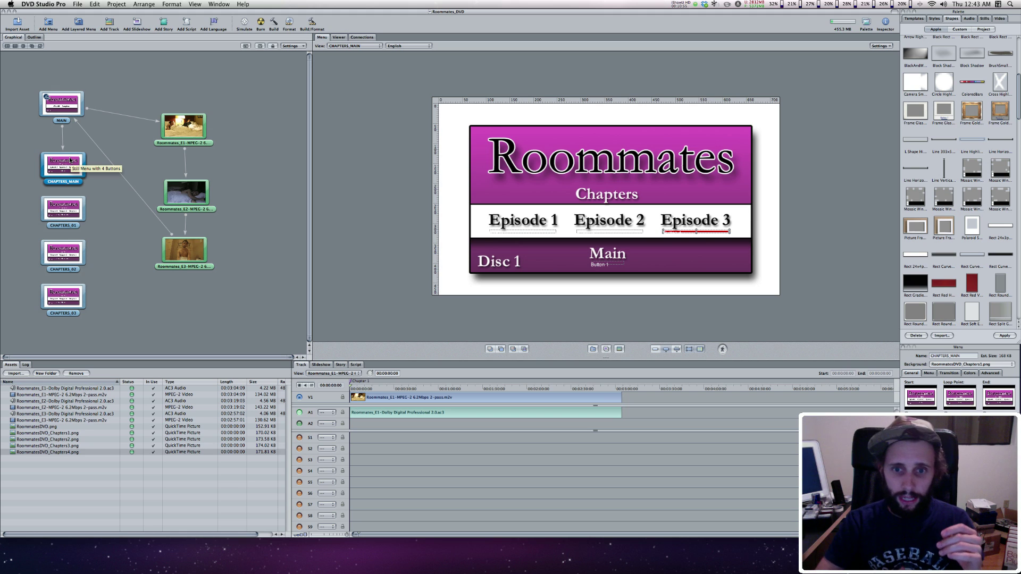
{"action": "left_click", "coordinate": [520, 233]}
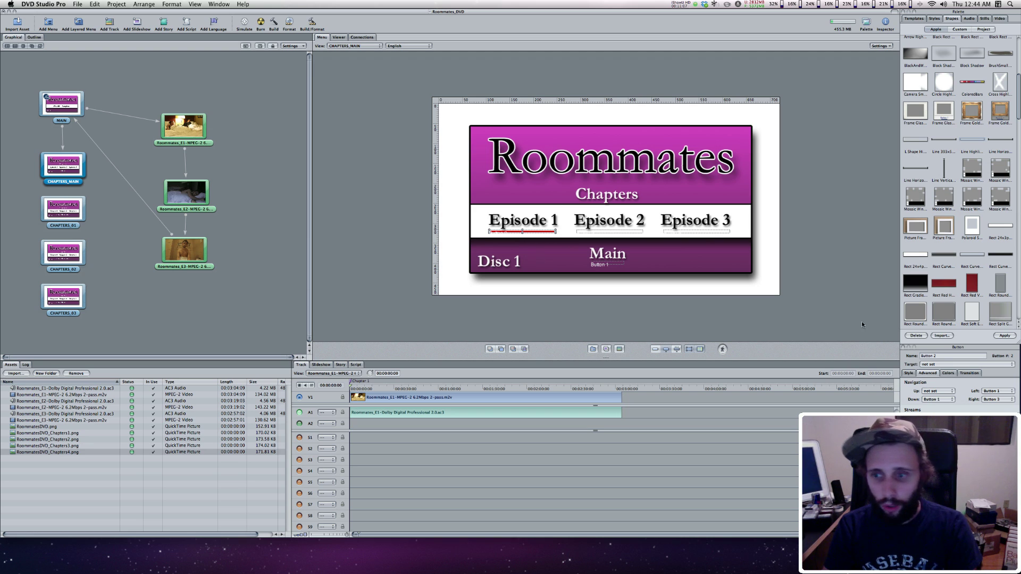
{"action": "left_click", "coordinate": [933, 364]}
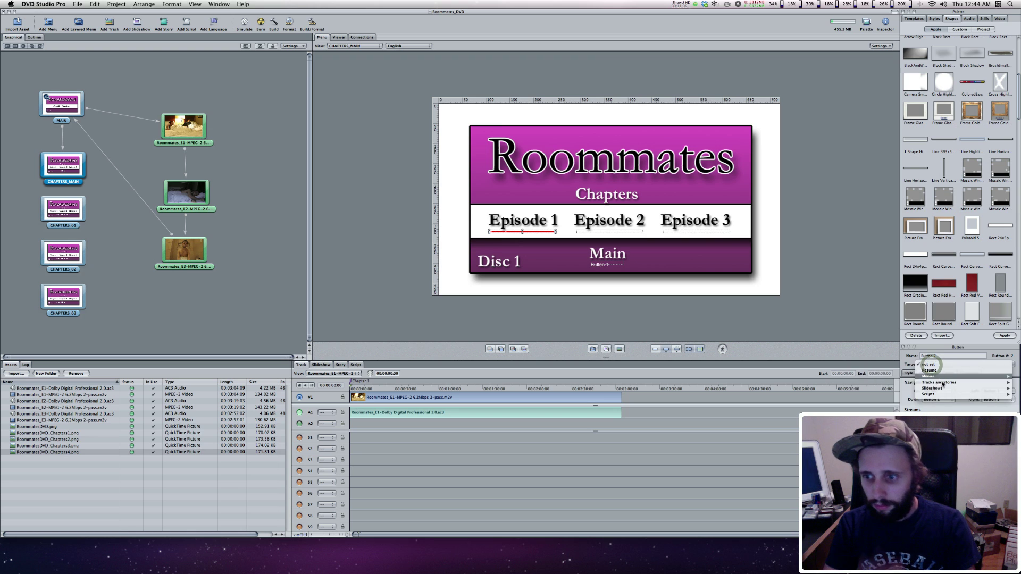
{"action": "mouse_move", "coordinate": [942, 383]}
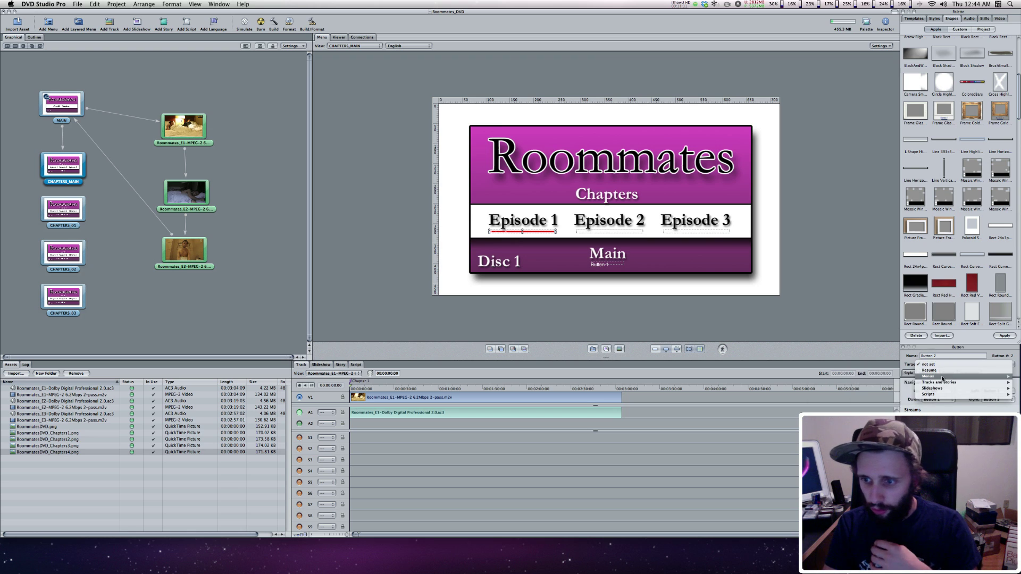
{"action": "mouse_move", "coordinate": [895, 391]}
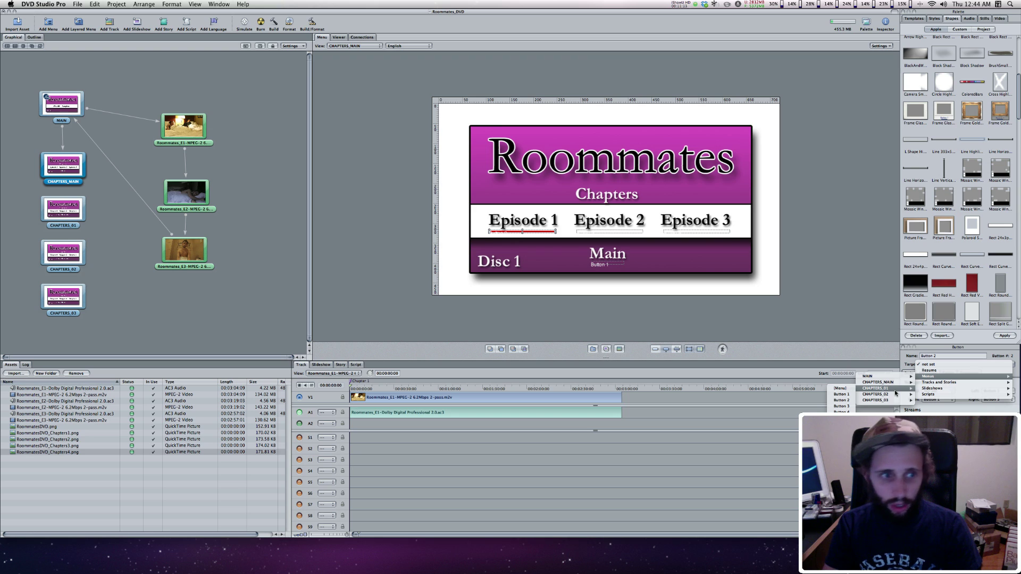
{"action": "left_click", "coordinate": [844, 394]}
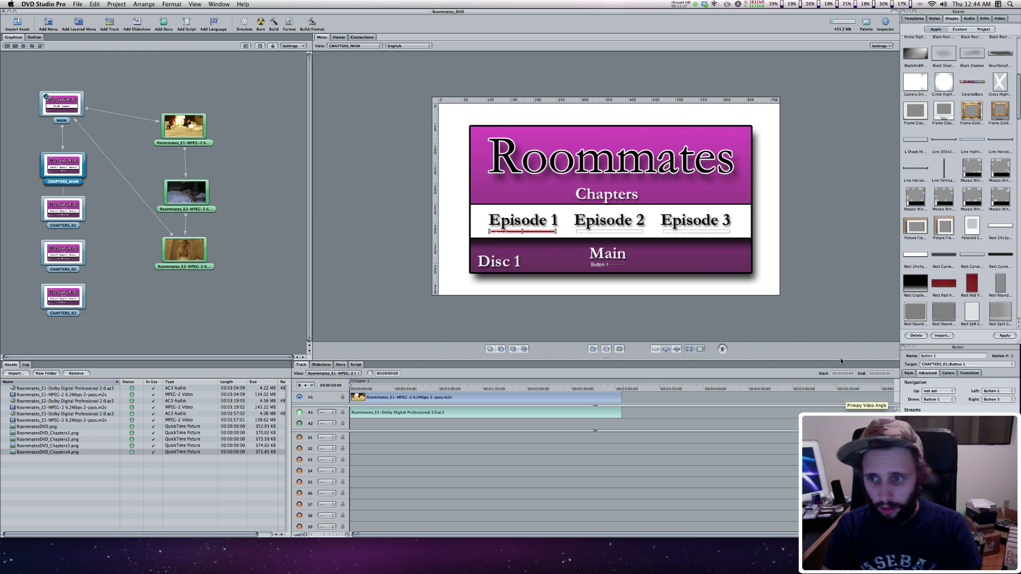
Target the Episode 2 button on CHAPTERS_MAIN to Button 1 of the CHAPTERS_02 menu.
{"action": "left_click", "coordinate": [609, 232]}
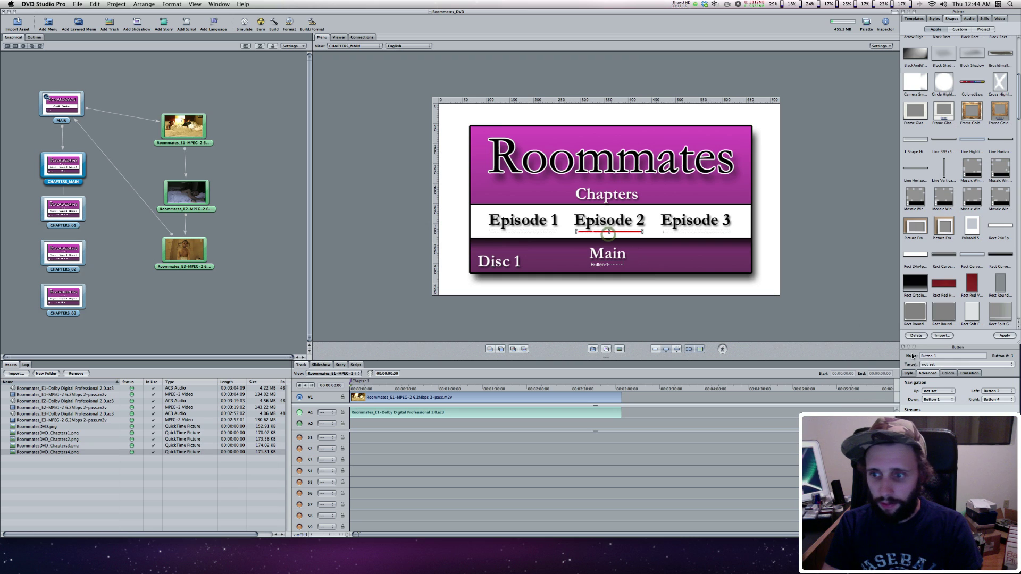
{"action": "left_click", "coordinate": [934, 365]}
{"action": "mouse_move", "coordinate": [928, 376]}
{"action": "mouse_move", "coordinate": [887, 397]}
{"action": "left_click", "coordinate": [840, 400]}
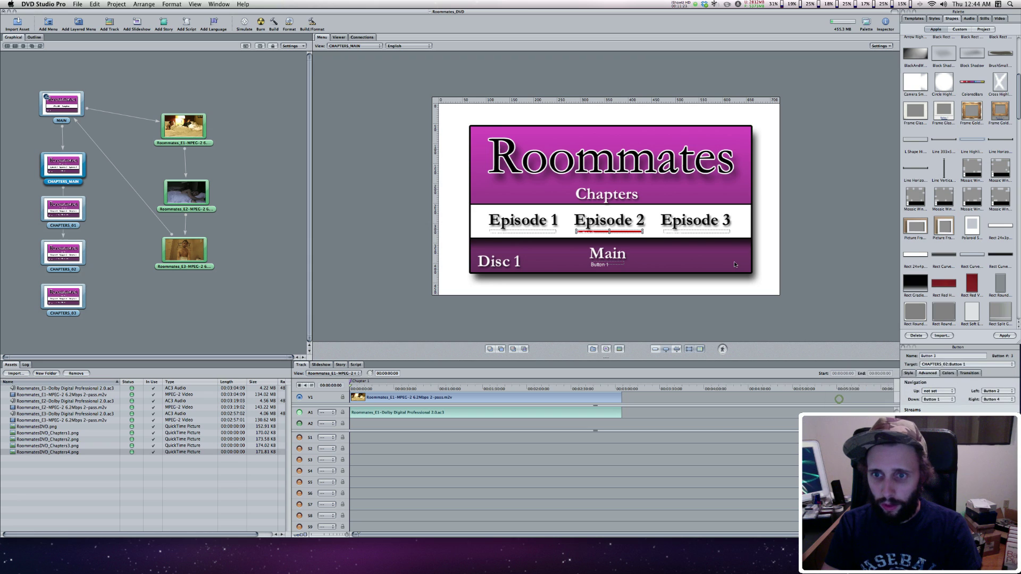
Target the Episode 3 button on CHAPTERS_MAIN to Button 1 of the CHAPTERS_03 menu.
{"action": "left_click", "coordinate": [711, 231]}
{"action": "left_click", "coordinate": [943, 366]}
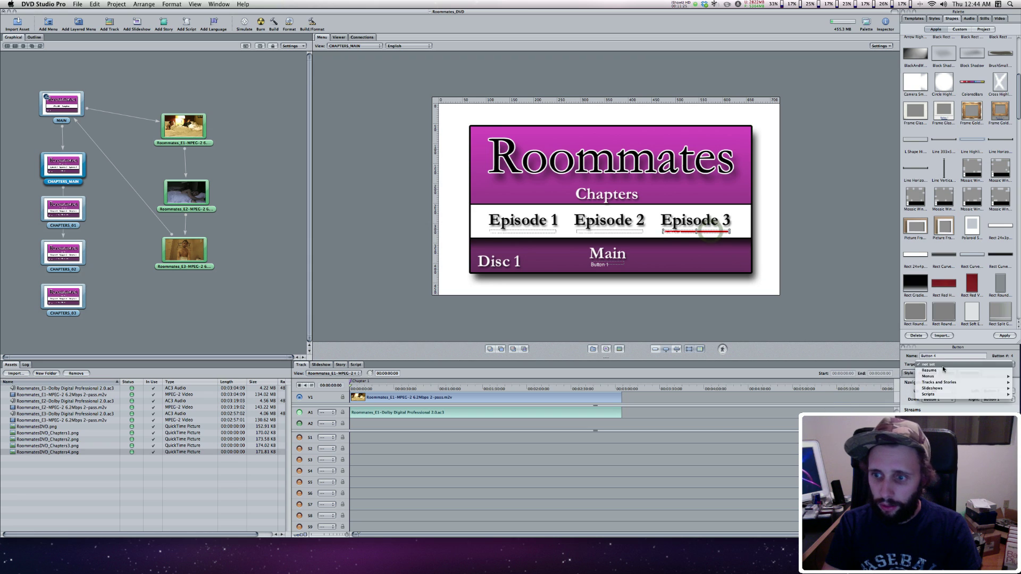
{"action": "mouse_move", "coordinate": [931, 376]}
{"action": "mouse_move", "coordinate": [888, 400]}
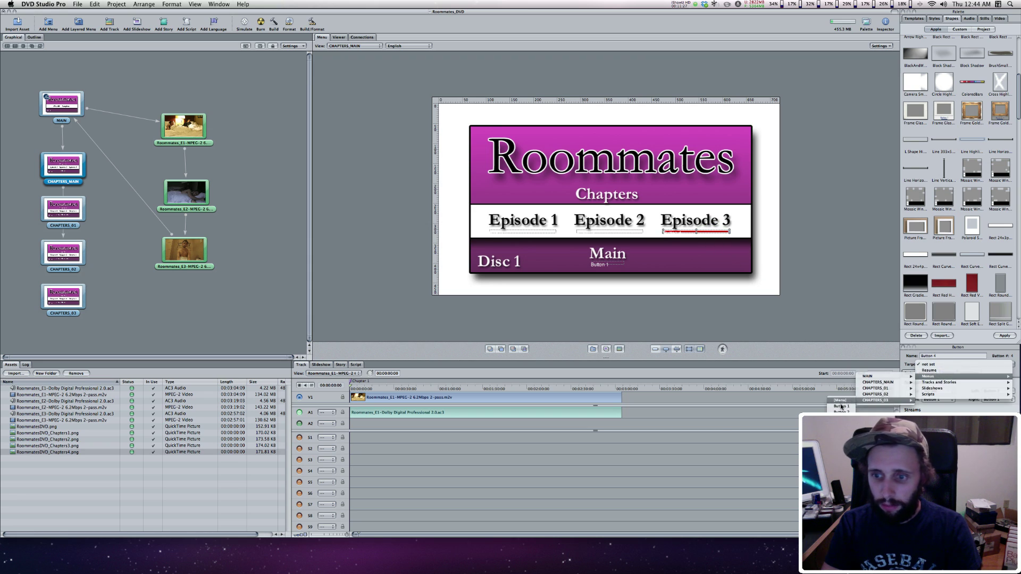
{"action": "left_click", "coordinate": [841, 407]}
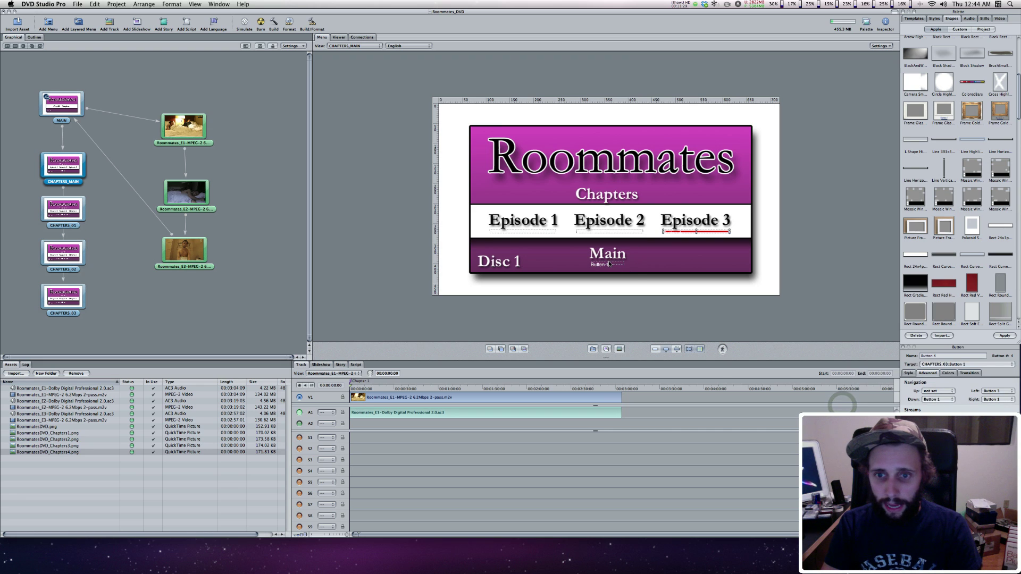
Link the Main button on CHAPTERS_MAIN back to the MAIN menu.
{"action": "key", "text": "Down"}
{"action": "left_click", "coordinate": [940, 365]}
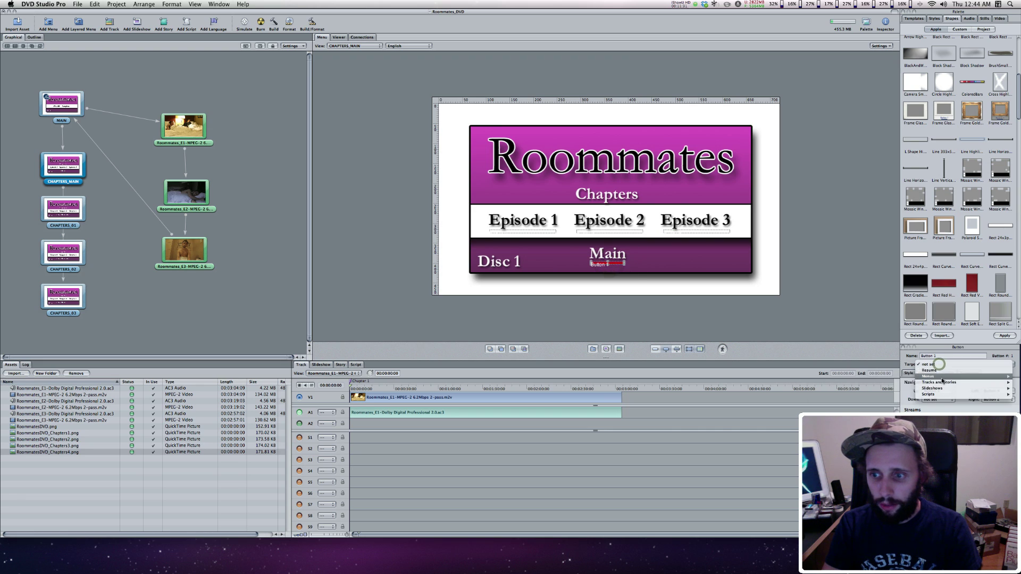
{"action": "mouse_move", "coordinate": [930, 377]}
{"action": "left_click", "coordinate": [885, 377]}
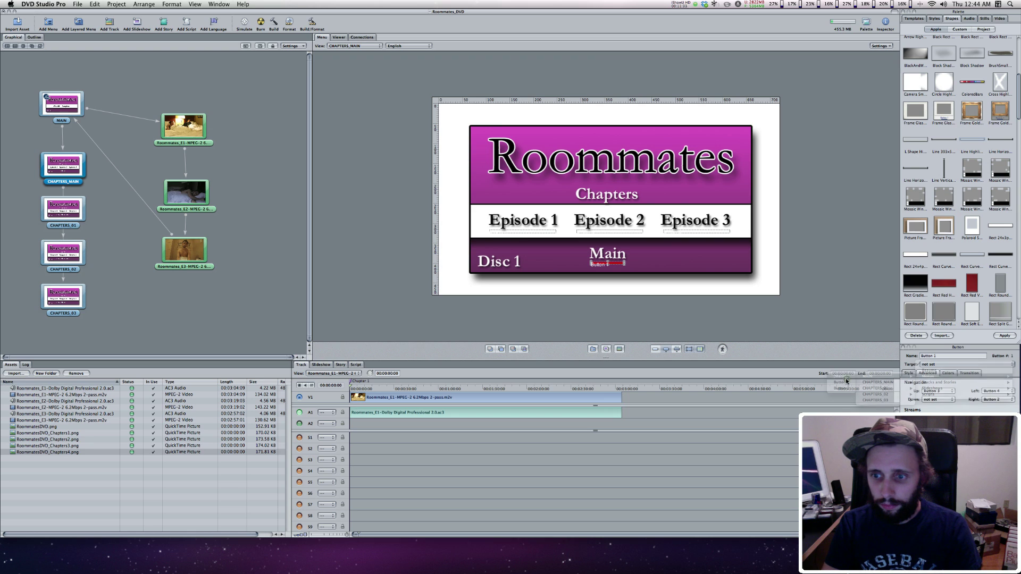
{"action": "left_click", "coordinate": [187, 319]}
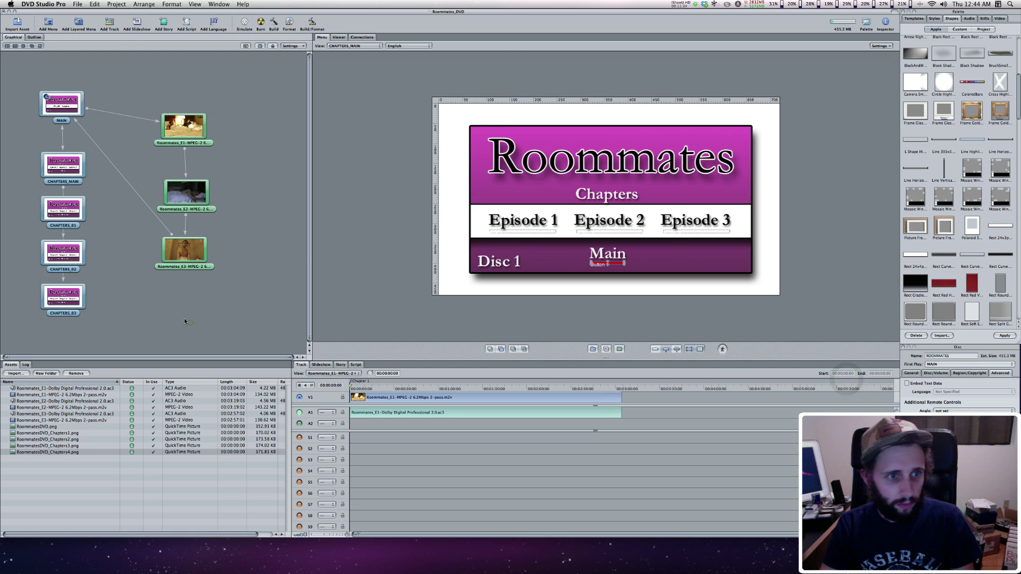
On CHAPTERS_01, target the Main button to Button 1 of the MAIN menu.
{"action": "left_click", "coordinate": [57, 209]}
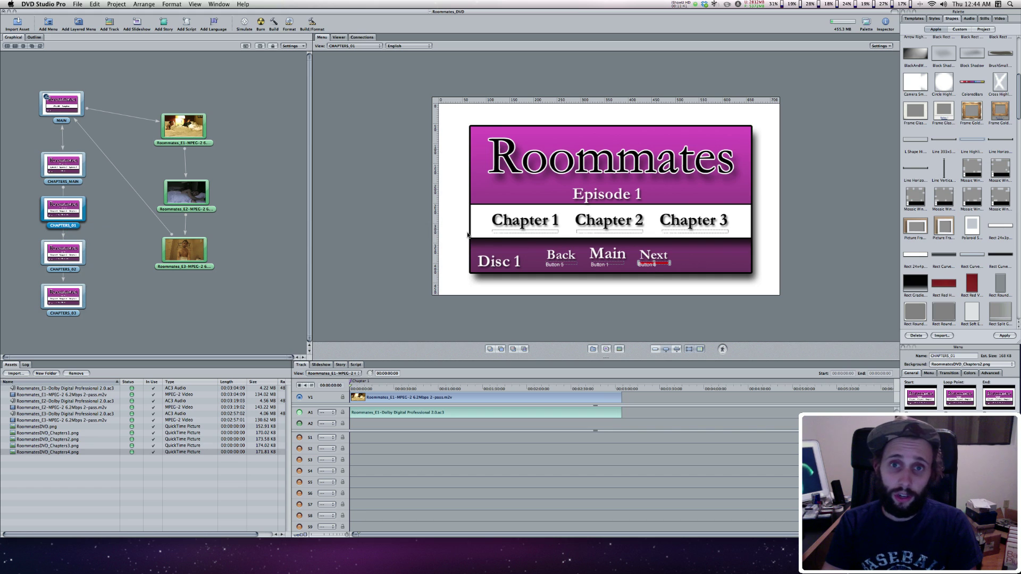
{"action": "left_click", "coordinate": [609, 263]}
{"action": "left_click", "coordinate": [932, 366]}
{"action": "mouse_move", "coordinate": [928, 376]}
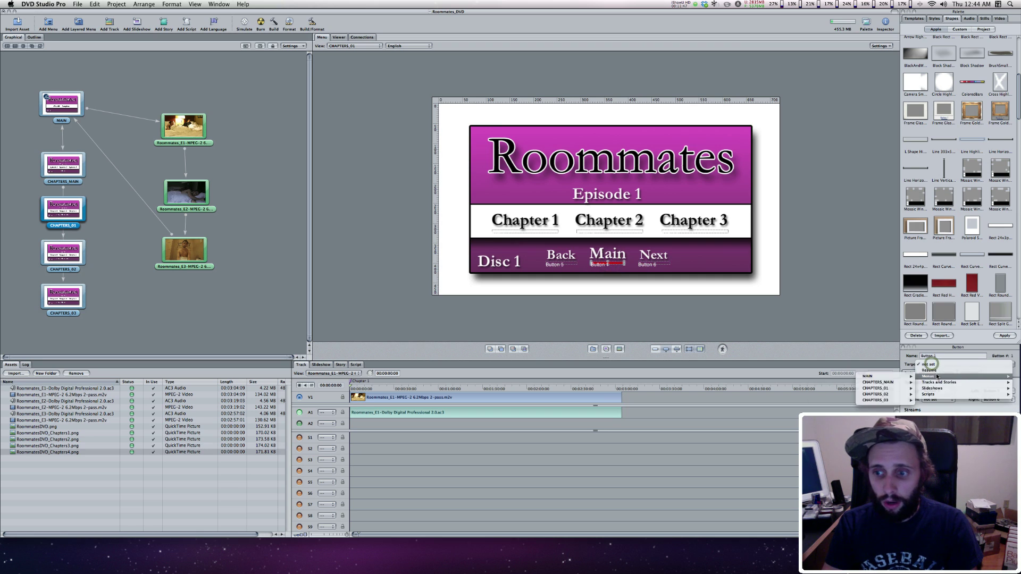
{"action": "mouse_move", "coordinate": [885, 377]}
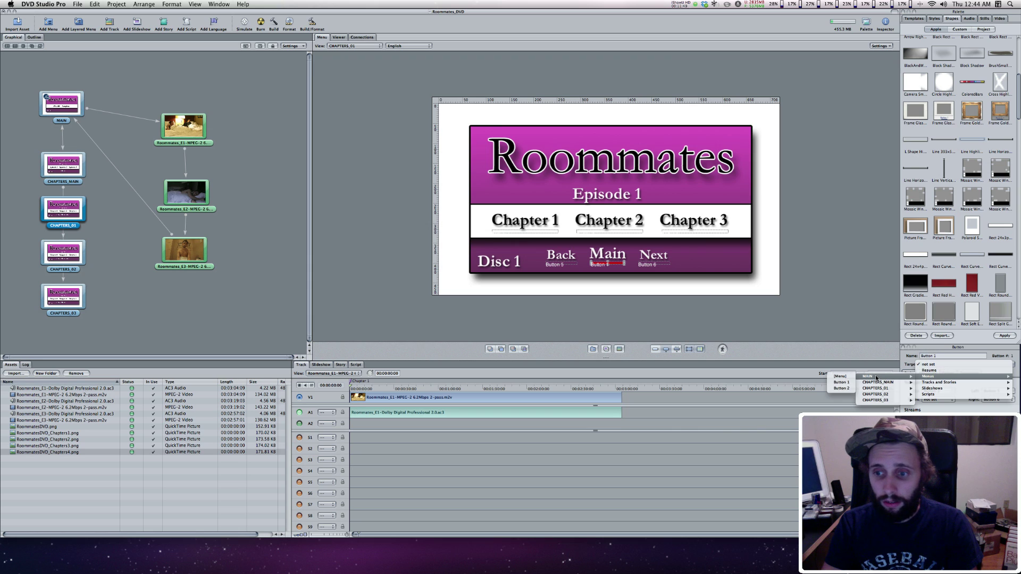
{"action": "left_click", "coordinate": [842, 382]}
On CHAPTERS_01, target the Next button to Button 1 of the CHAPTERS_02 menu.
{"action": "left_click", "coordinate": [658, 264]}
{"action": "left_click", "coordinate": [941, 365]}
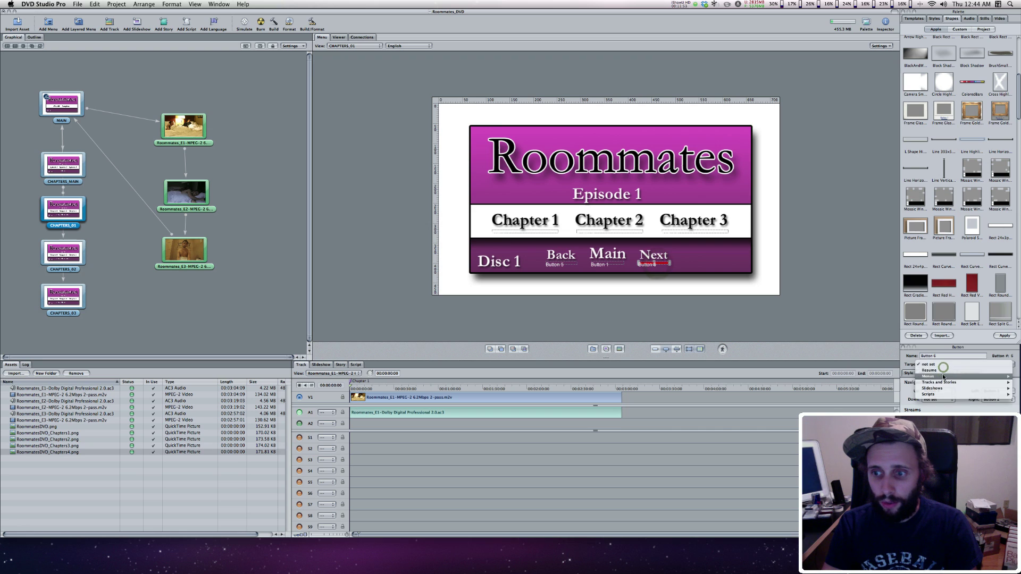
{"action": "mouse_move", "coordinate": [942, 376]}
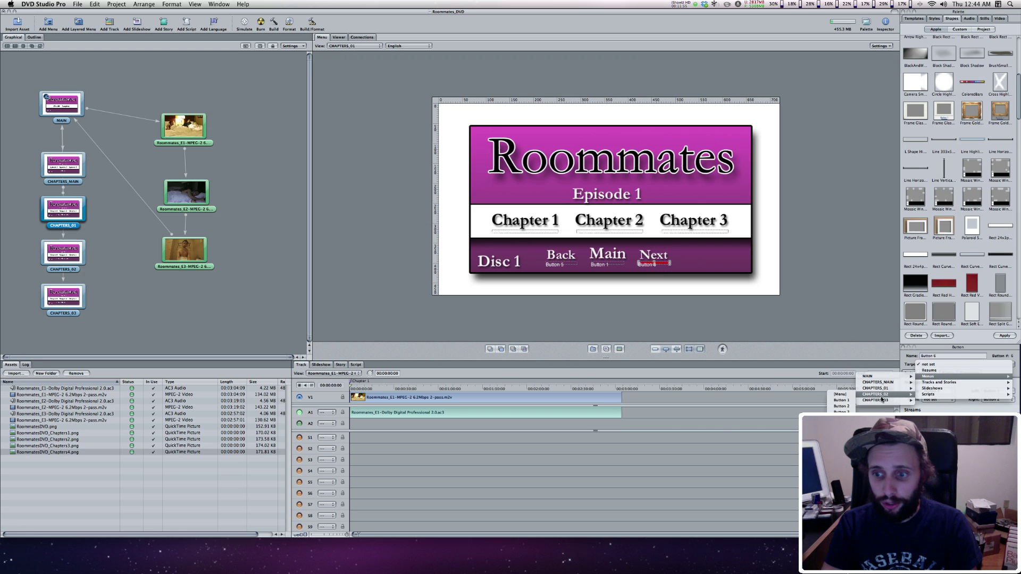
{"action": "left_click", "coordinate": [842, 401]}
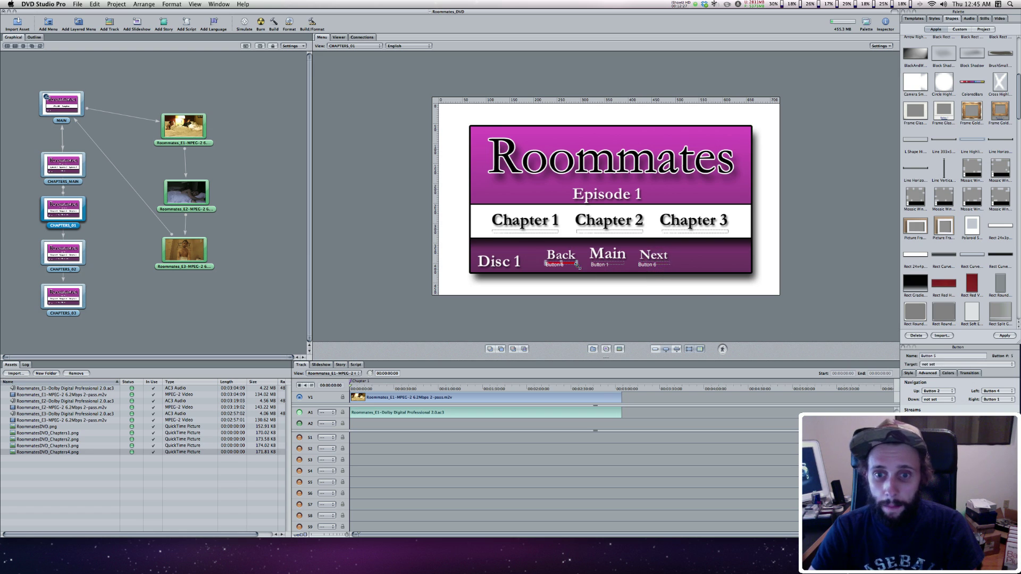
On CHAPTERS_01, target the Back button to Button 1 of the CHAPTERS_MAIN menu.
{"action": "left_click", "coordinate": [928, 365]}
{"action": "mouse_move", "coordinate": [928, 377]}
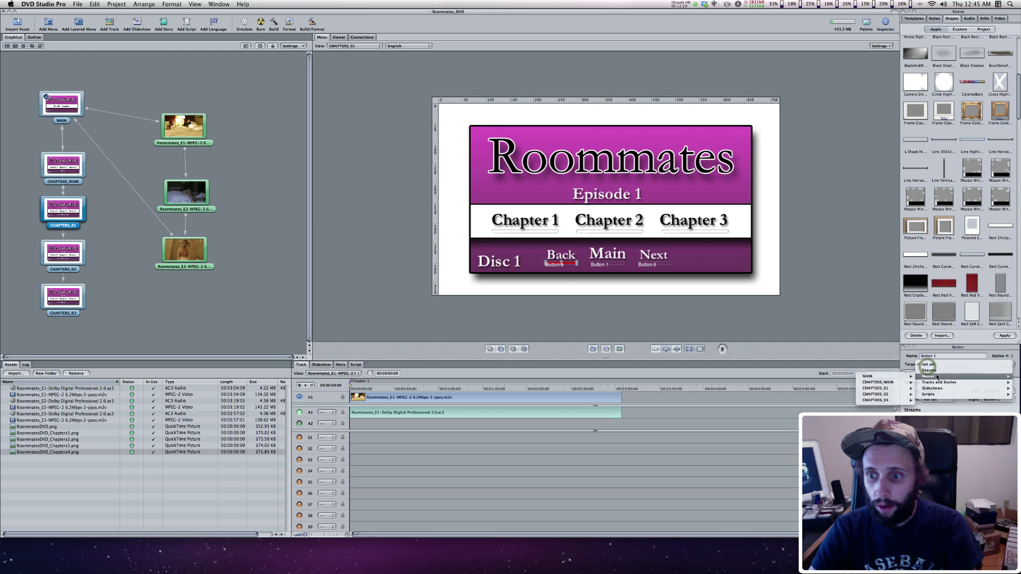
{"action": "mouse_move", "coordinate": [881, 383]}
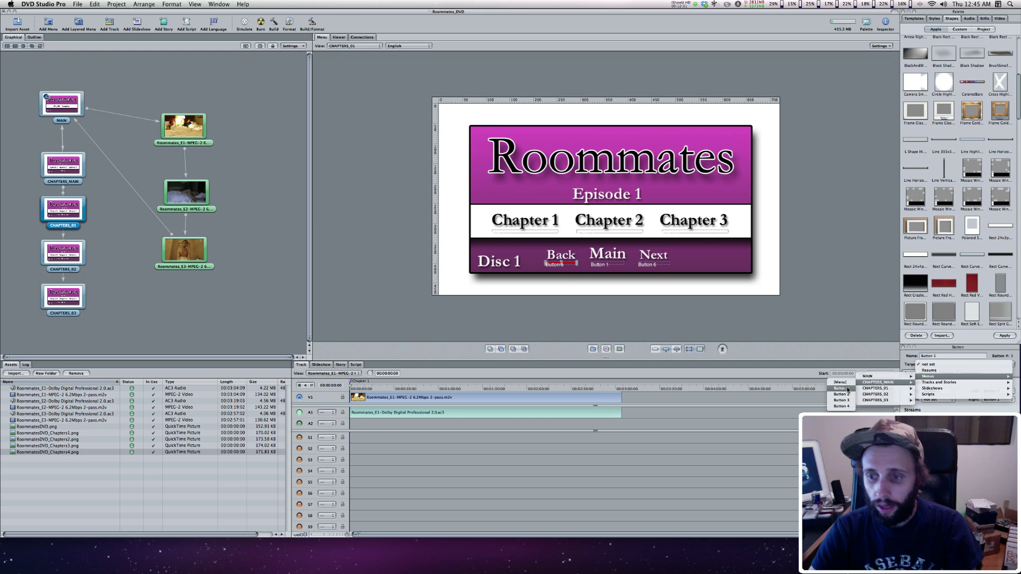
{"action": "left_click", "coordinate": [848, 388]}
{"action": "left_click", "coordinate": [622, 260]}
Open the CHAPTERS_02 menu and target its Next button to Button 1 of the CHAPTERS_03 menu.
{"action": "left_click", "coordinate": [68, 258]}
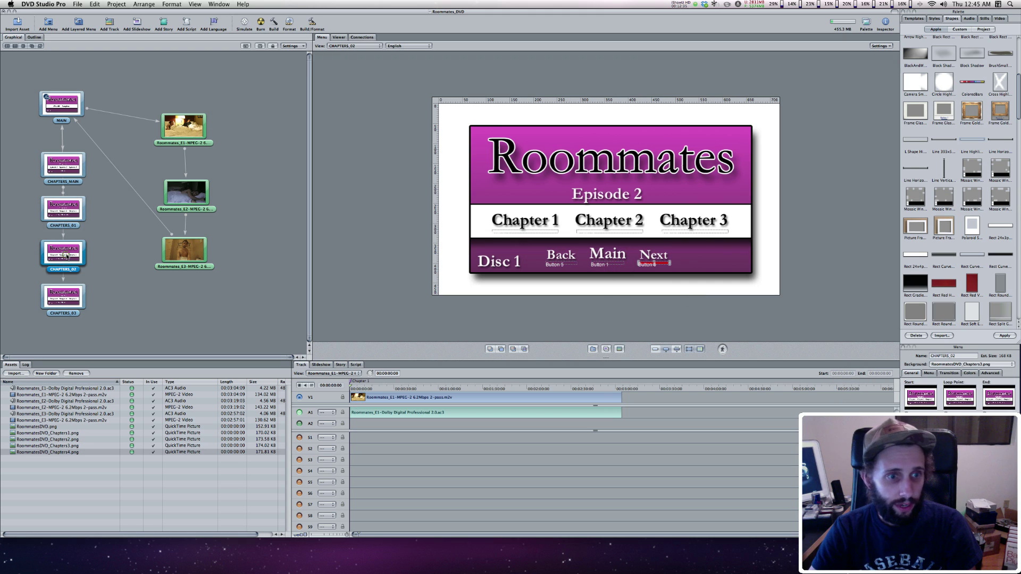
{"action": "left_click", "coordinate": [662, 265]}
{"action": "left_click", "coordinate": [926, 364]}
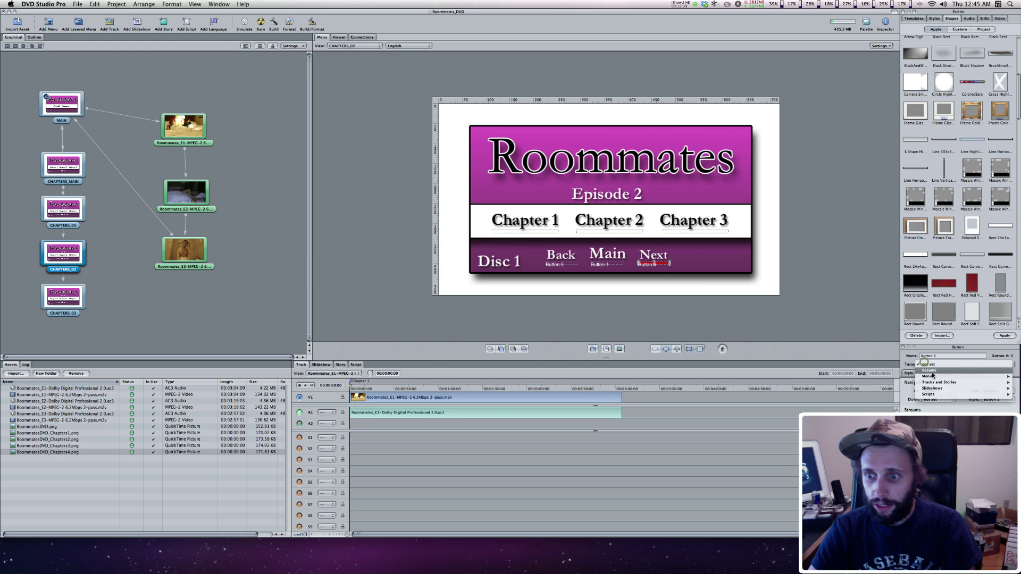
{"action": "mouse_move", "coordinate": [928, 376]}
{"action": "mouse_move", "coordinate": [875, 400]}
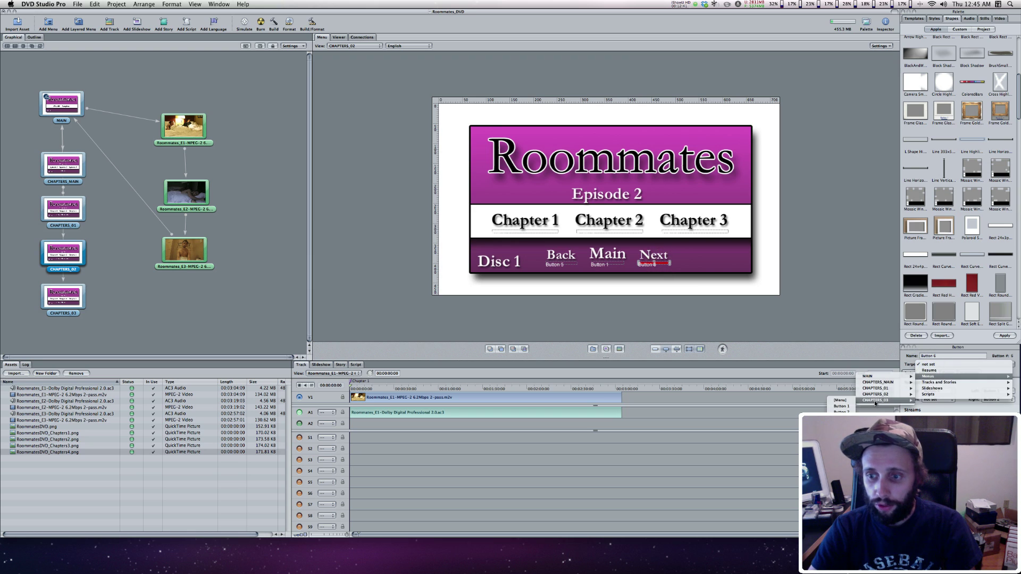
{"action": "left_click", "coordinate": [840, 407]}
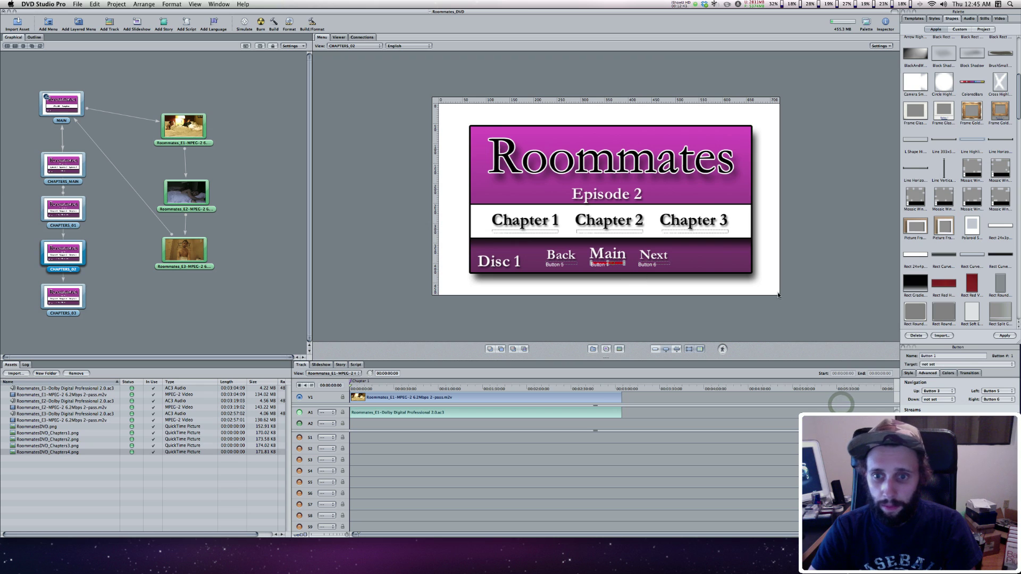
On CHAPTERS_02, target the Main button to Button 1 of the CHAPTERS_MAIN menu.
{"action": "left_click", "coordinate": [974, 366]}
{"action": "mouse_move", "coordinate": [928, 376]}
{"action": "mouse_move", "coordinate": [877, 382]}
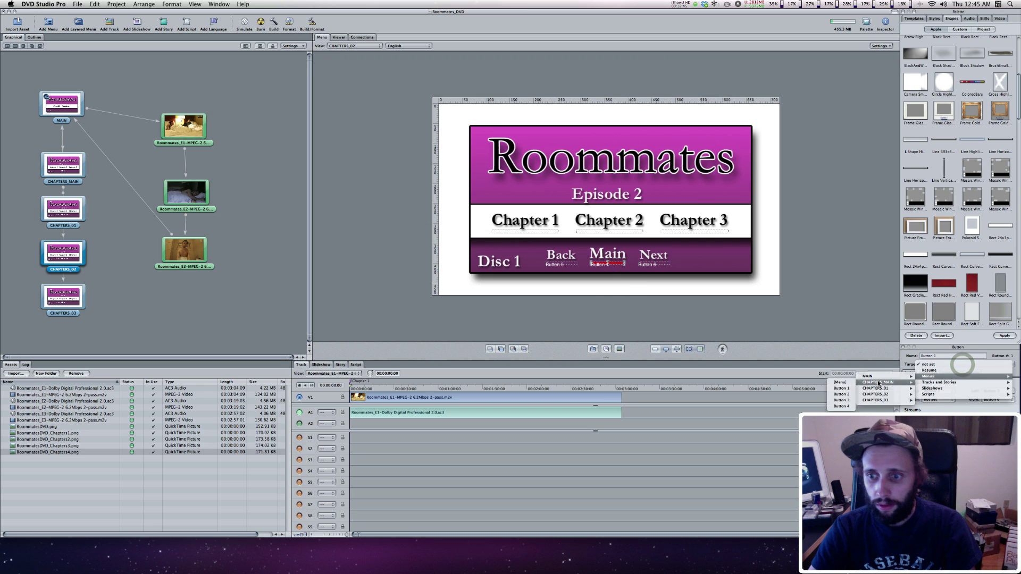
{"action": "left_click", "coordinate": [841, 389]}
On CHAPTERS_02, target the Back button to Button 1 of the CHAPTERS_01 menu.
{"action": "key", "text": "Left"}
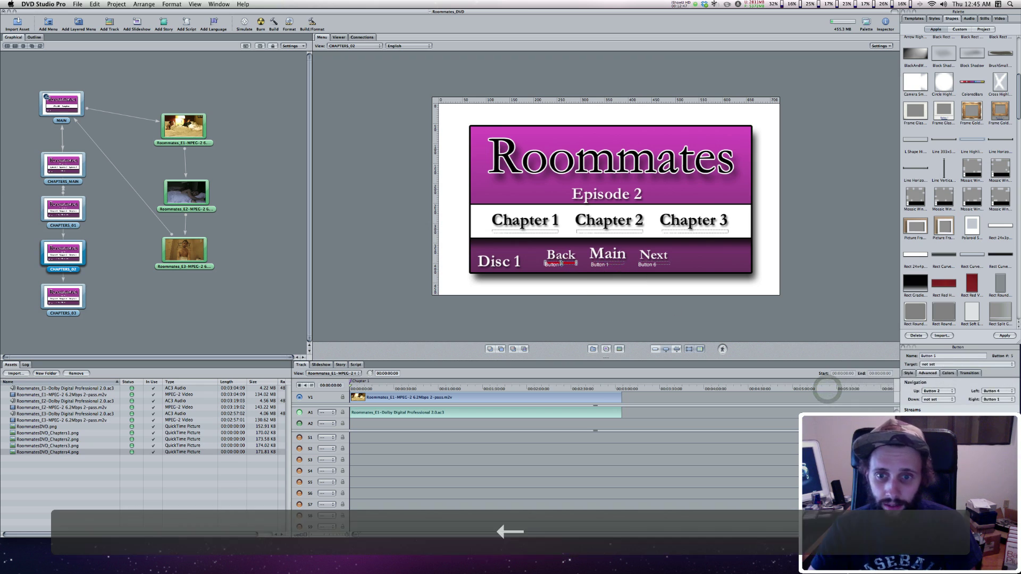
{"action": "key", "text": "Right"}
{"action": "left_click", "coordinate": [936, 365]}
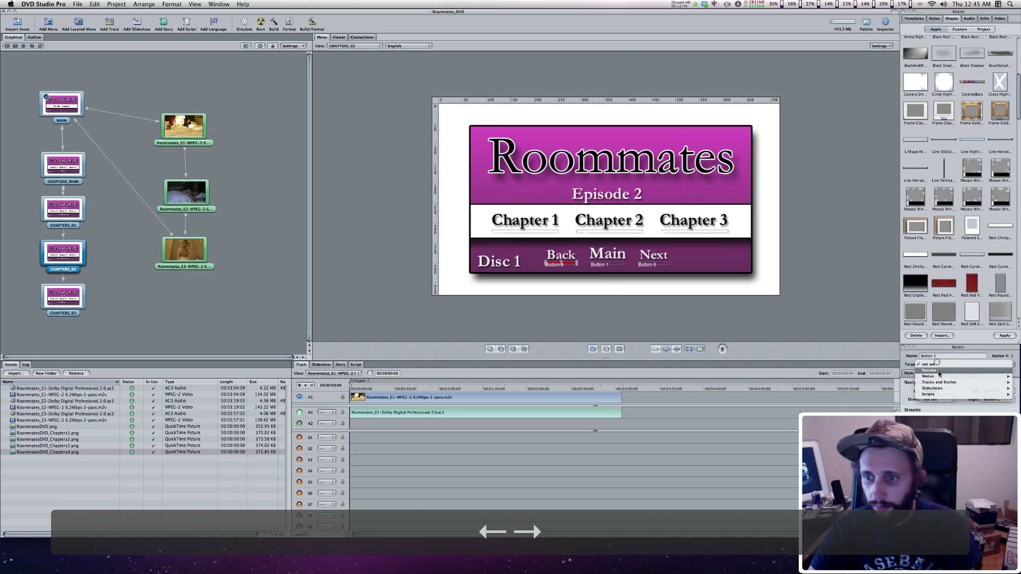
{"action": "mouse_move", "coordinate": [939, 377]}
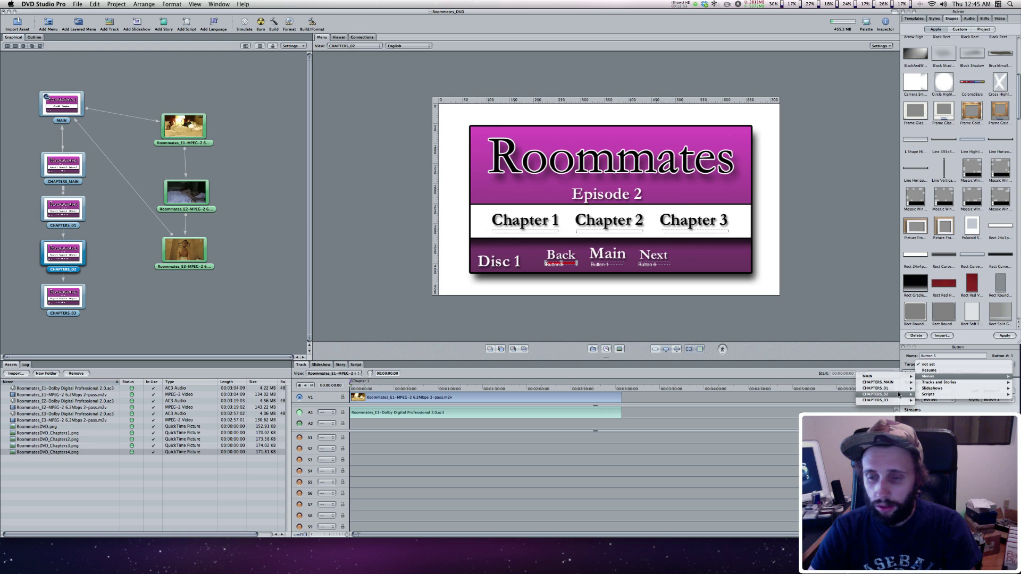
{"action": "left_click", "coordinate": [839, 394]}
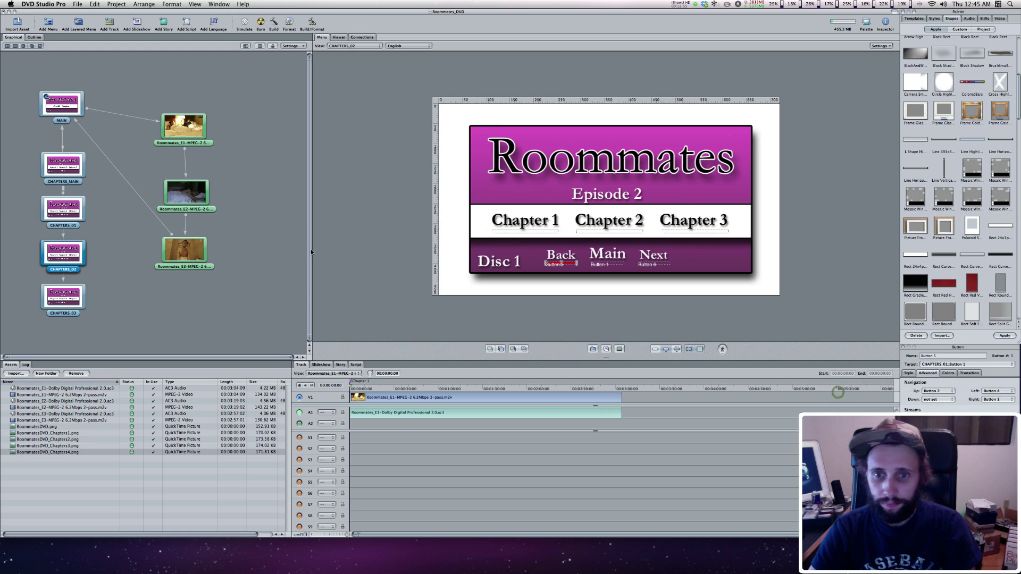
Save the project and target the Main button on CHAPTERS_03 to Button 1 of the CHAPTERS_MAIN menu.
{"action": "left_click", "coordinate": [50, 309]}
{"action": "key", "text": "super+s"}
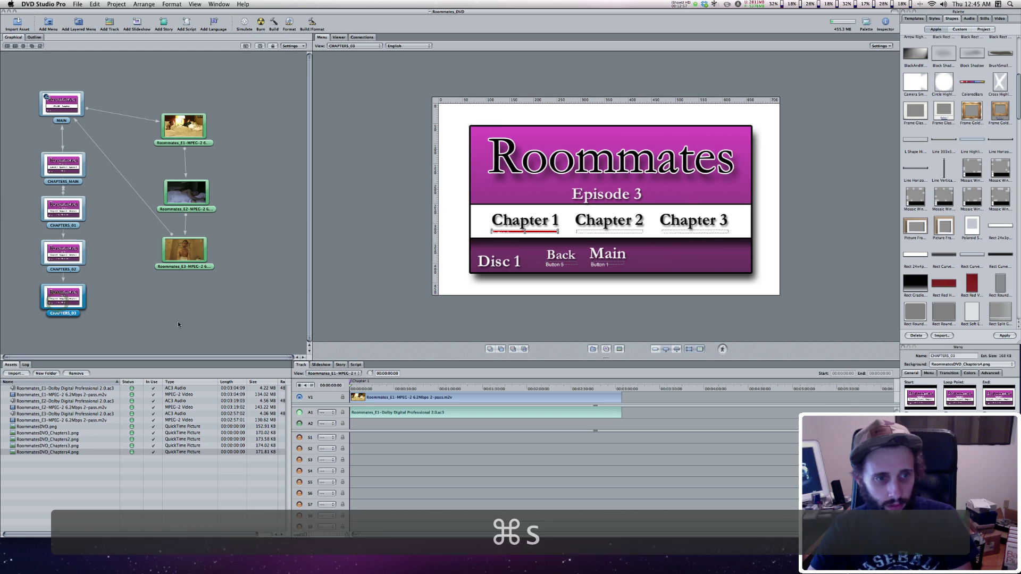
{"action": "left_click", "coordinate": [616, 264]}
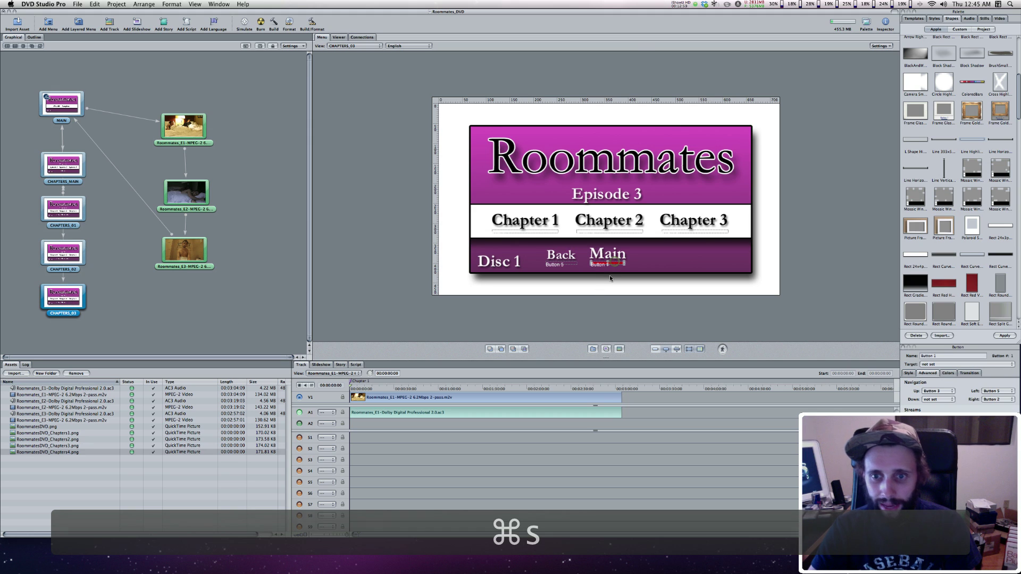
{"action": "left_click", "coordinate": [961, 367]}
{"action": "mouse_move", "coordinate": [957, 376]}
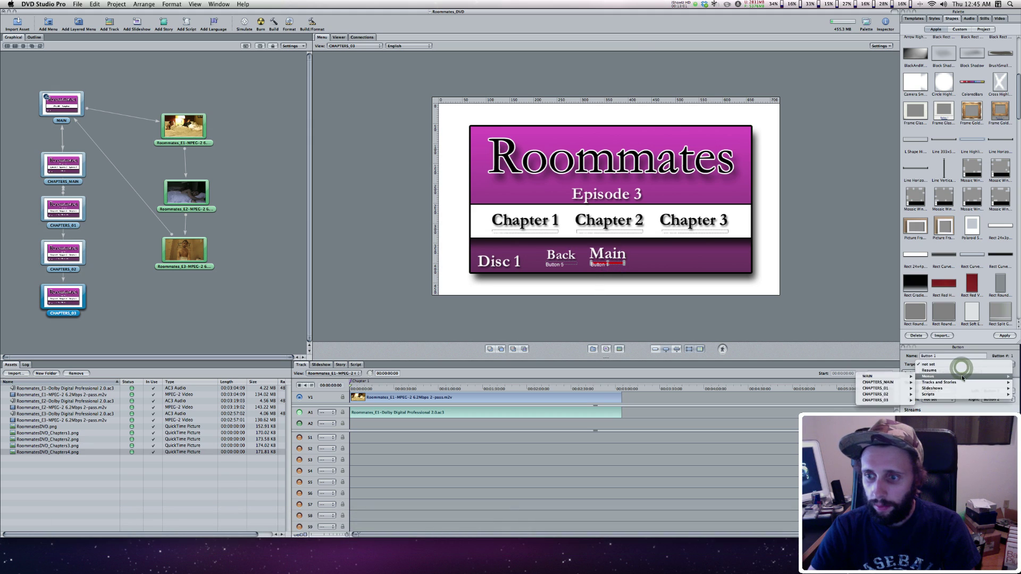
{"action": "mouse_move", "coordinate": [880, 382]}
{"action": "left_click", "coordinate": [841, 390]}
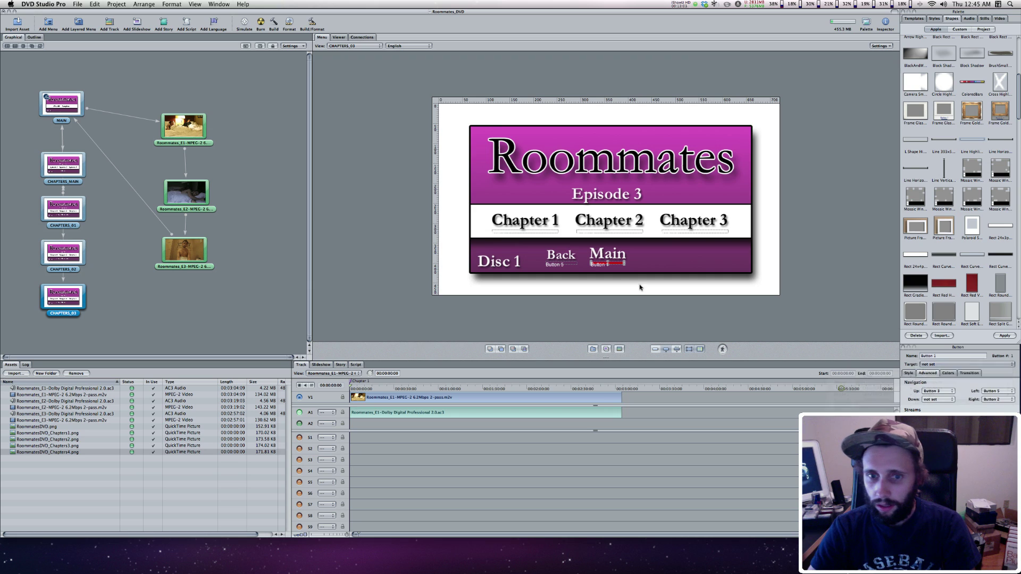
Target the Back button on CHAPTERS_03 to Button 1 of the CHAPTERS_02 menu and save the project.
{"action": "key", "text": "Left"}
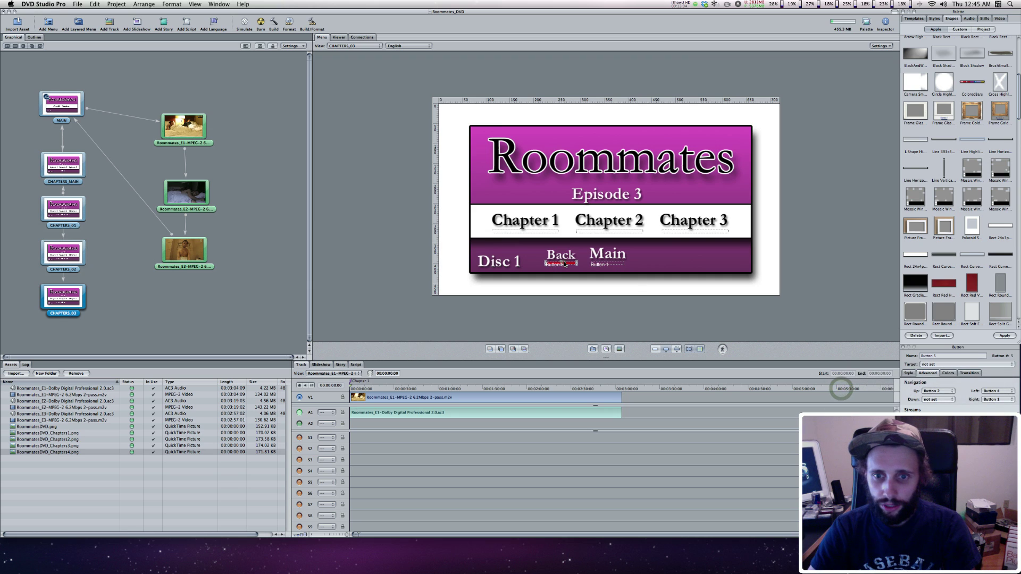
{"action": "left_click", "coordinate": [939, 365]}
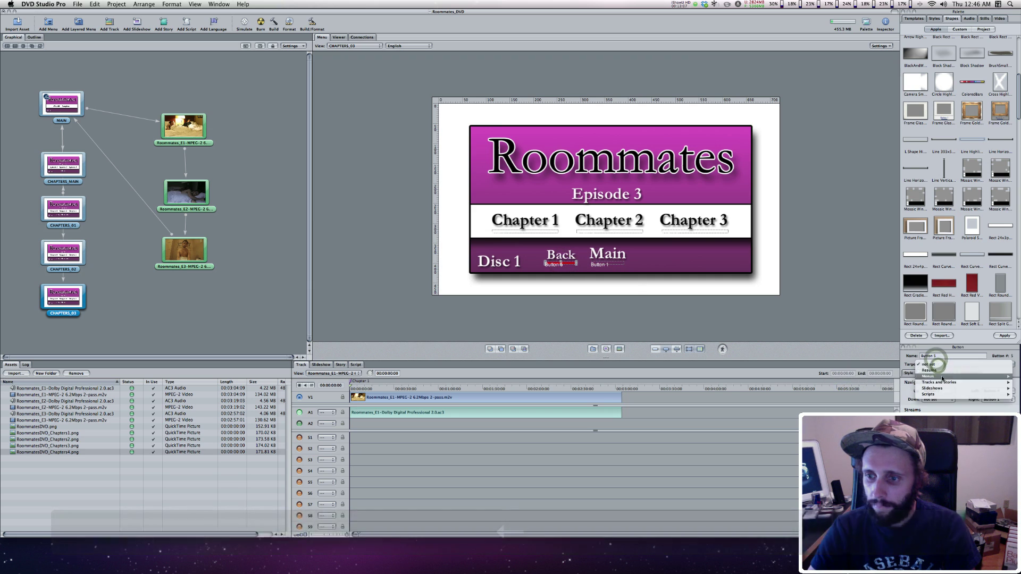
{"action": "mouse_move", "coordinate": [942, 377]}
{"action": "mouse_move", "coordinate": [897, 397]}
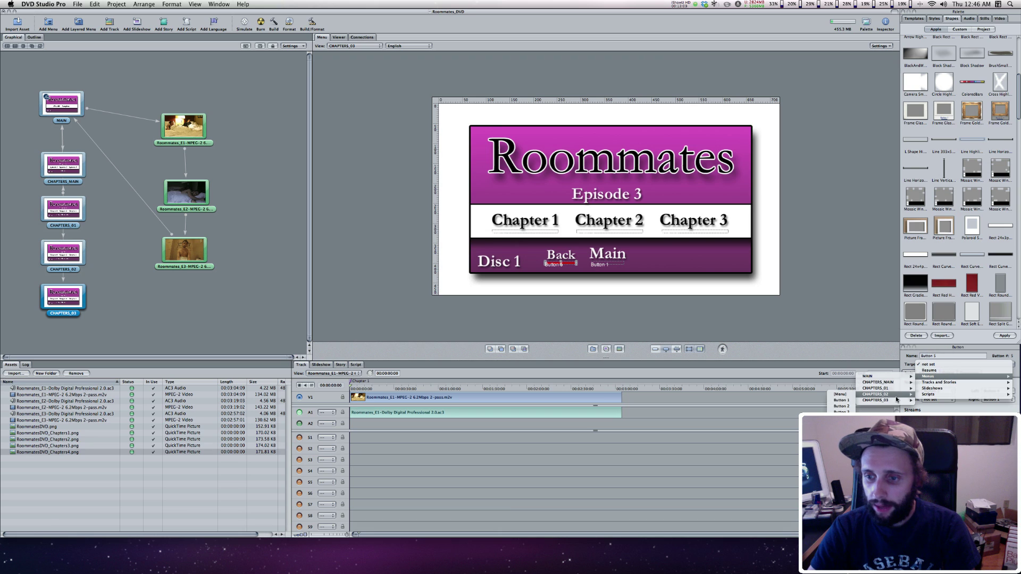
{"action": "left_click", "coordinate": [844, 400]}
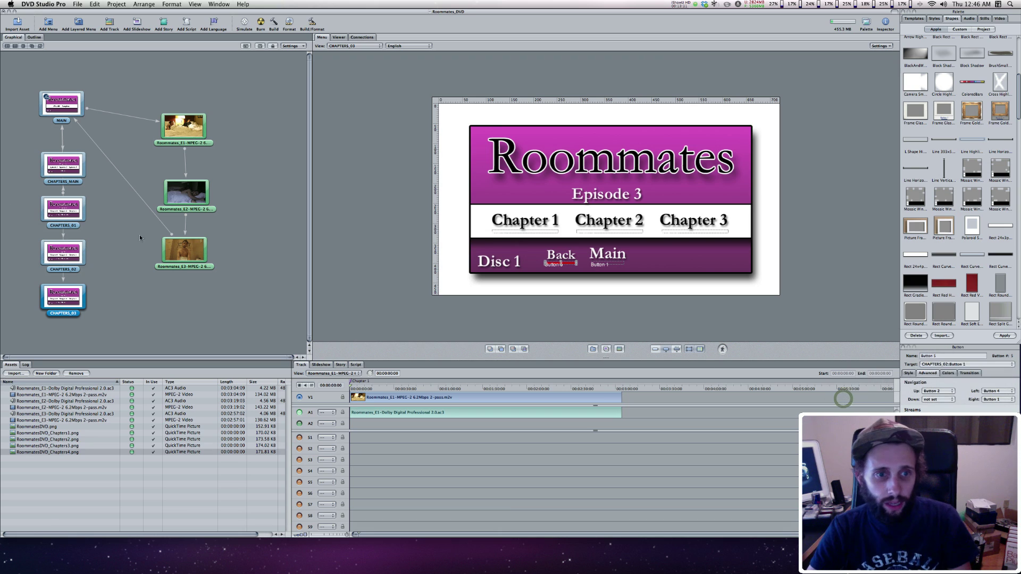
{"action": "left_click", "coordinate": [225, 307]}
{"action": "key", "text": "super+s"}
{"action": "left_click", "coordinate": [246, 312]}
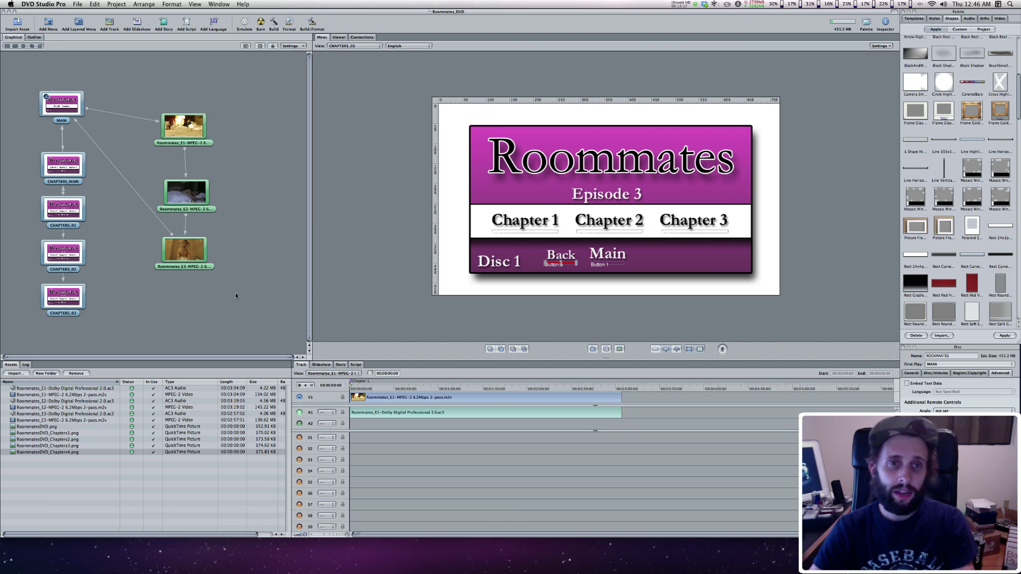
{"action": "left_click", "coordinate": [276, 158]}
{"action": "key", "text": "super+s"}
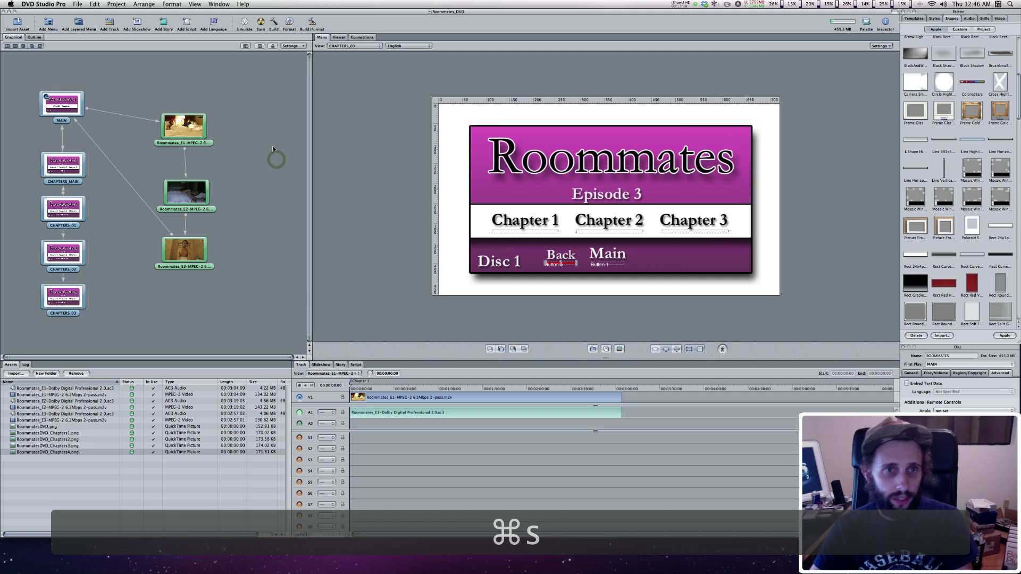
Simulate the disc and test the Chapters link on the main menu and the Main link leading back.
{"action": "left_click", "coordinate": [245, 23]}
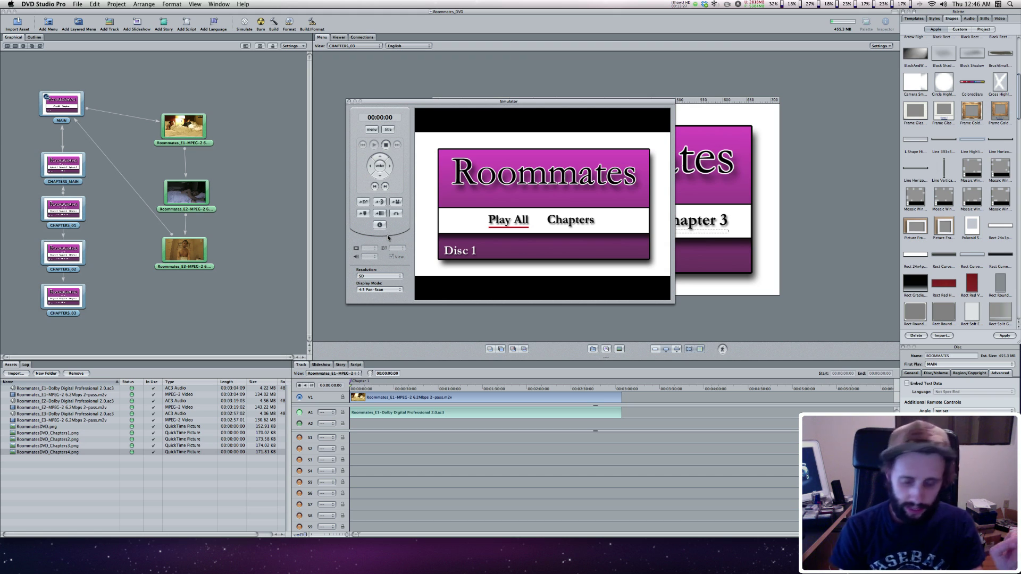
{"action": "key", "text": "Right"}
{"action": "key", "text": "Return"}
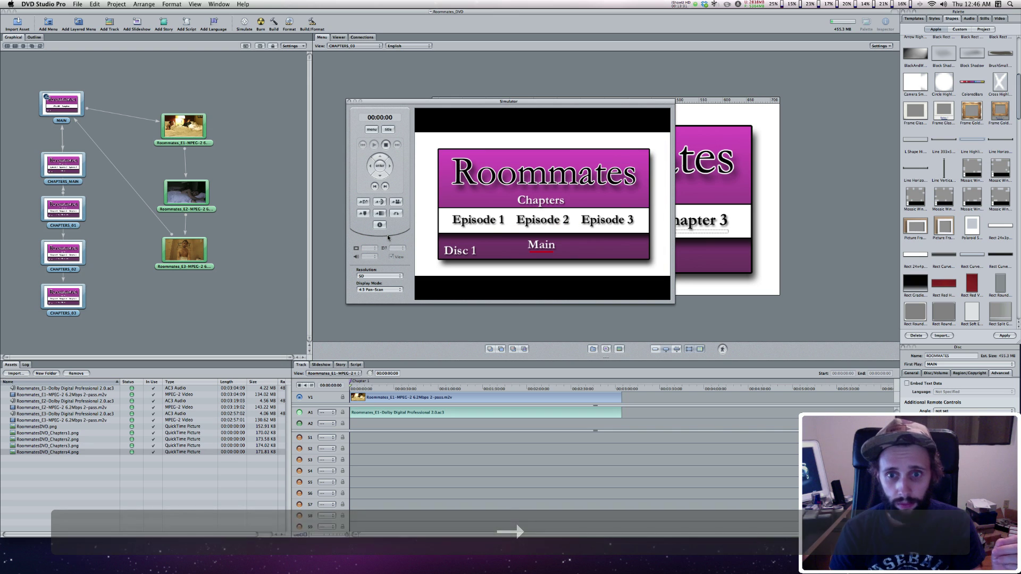
{"action": "key", "text": "Return"}
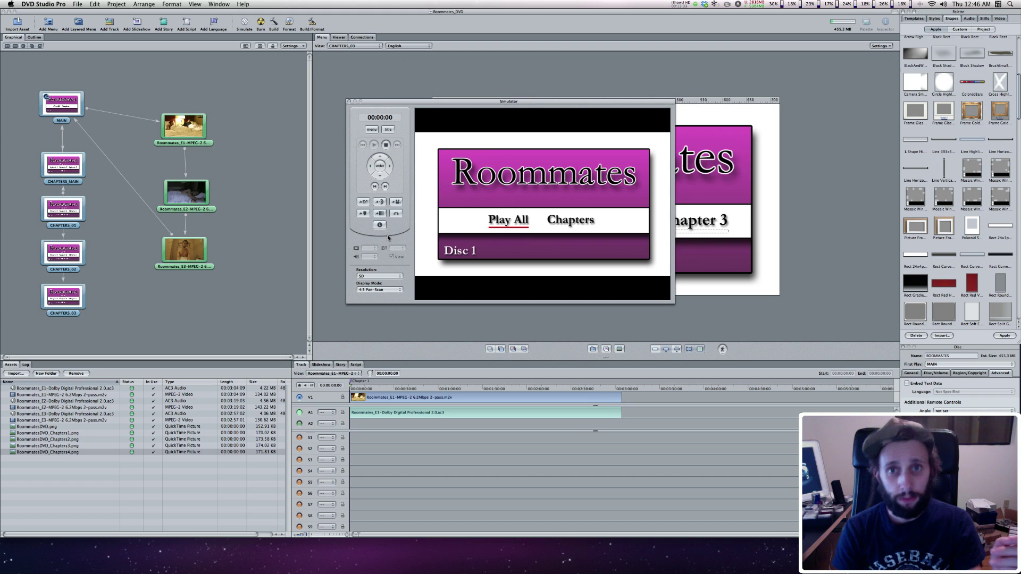
{"action": "key", "text": "Right"}
{"action": "key", "text": "Return"}
Test the directional navigation among the Episode 1, Episode 2, Episode 3 and Main buttons on the simulated Chapters menu.
{"action": "key", "text": "Left"}
{"action": "key", "text": "Left"}
{"action": "key", "text": "Left"}
{"action": "key", "text": "Left"}
{"action": "key", "text": "Left"}
{"action": "key", "text": "Left"}
{"action": "key", "text": "Left"}
{"action": "key", "text": "Left"}
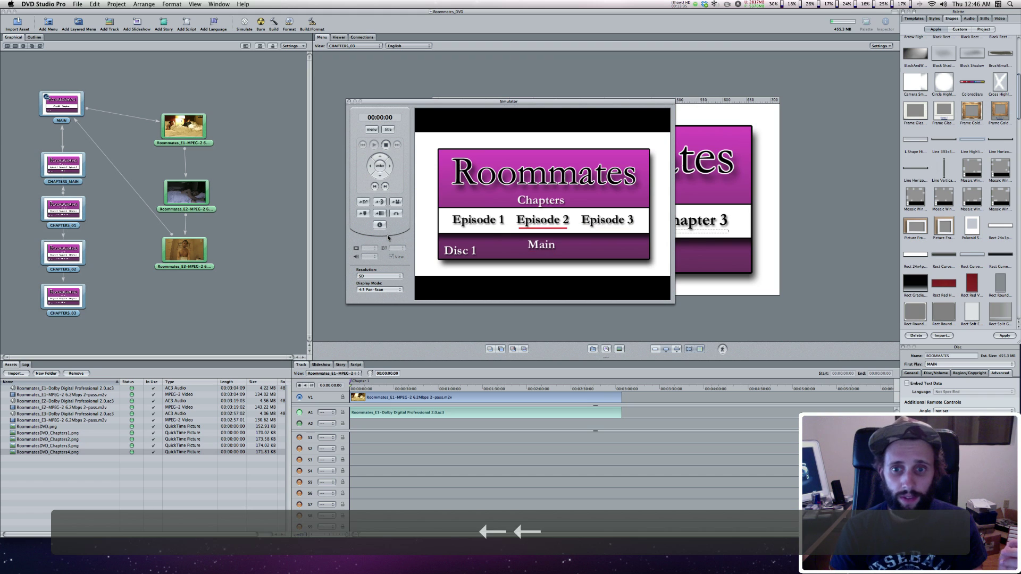
{"action": "key", "text": "Down"}
{"action": "key", "text": "Down"}
{"action": "key", "text": "Down"}
{"action": "key", "text": "Down"}
{"action": "key", "text": "Up"}
{"action": "key", "text": "Up"}
{"action": "key", "text": "Up"}
{"action": "key", "text": "Up"}
{"action": "key", "text": "Left"}
{"action": "key", "text": "Up"}
{"action": "key", "text": "Up"}
{"action": "key", "text": "Up"}
{"action": "key", "text": "Right"}
{"action": "key", "text": "Right"}
{"action": "key", "text": "Up"}
{"action": "key", "text": "Up"}
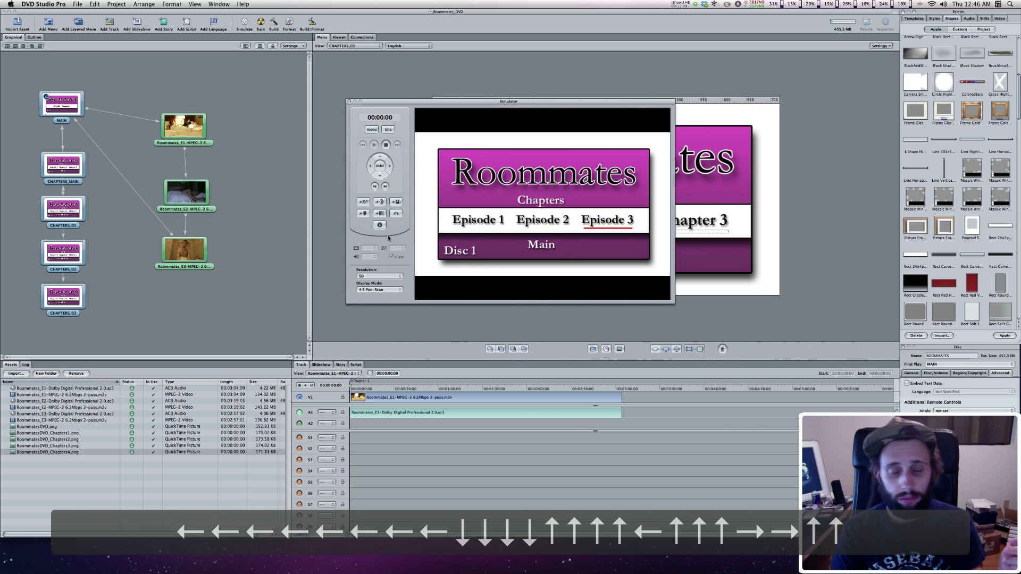
{"action": "key", "text": "Left"}
{"action": "key", "text": "Left"}
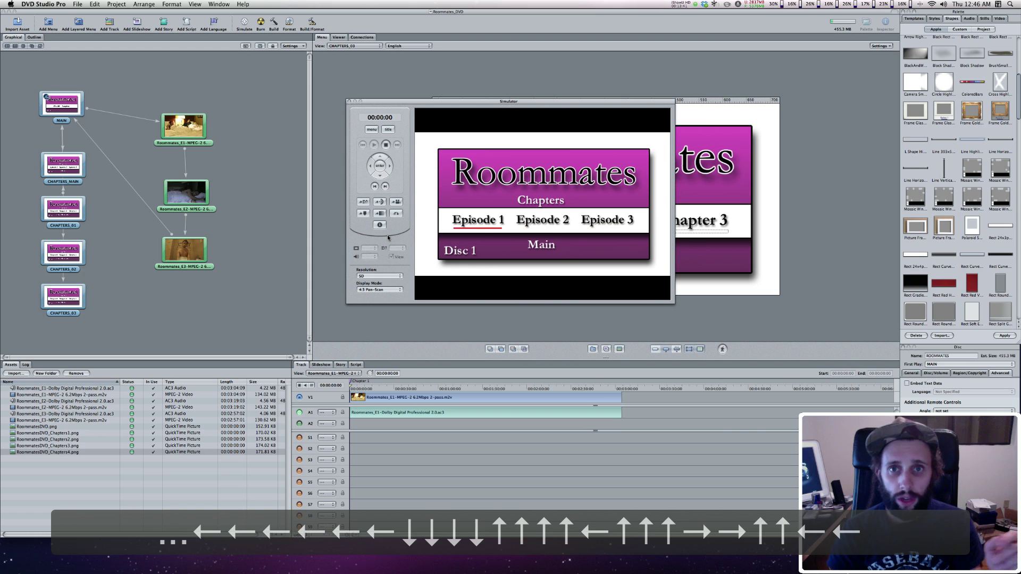
Open the simulated Episode 1 menu, test its button navigation and return to the Chapters menu.
{"action": "key", "text": "Return"}
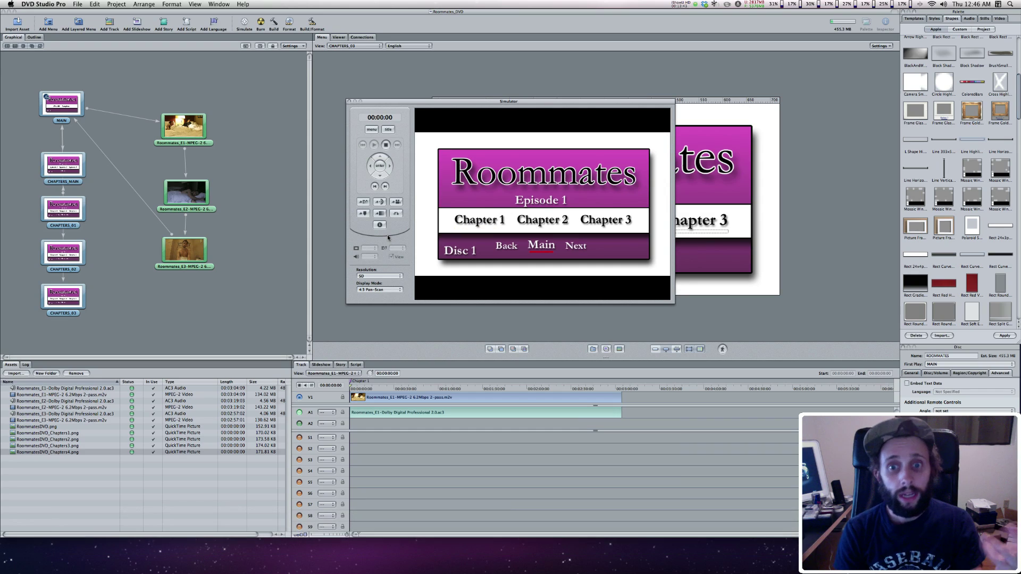
{"action": "key", "text": "Left"}
{"action": "key", "text": "Left"}
{"action": "key", "text": "Left"}
{"action": "key", "text": "Left"}
{"action": "key", "text": "Left"}
{"action": "key", "text": "Left"}
{"action": "key", "text": "Left"}
{"action": "key", "text": "Left"}
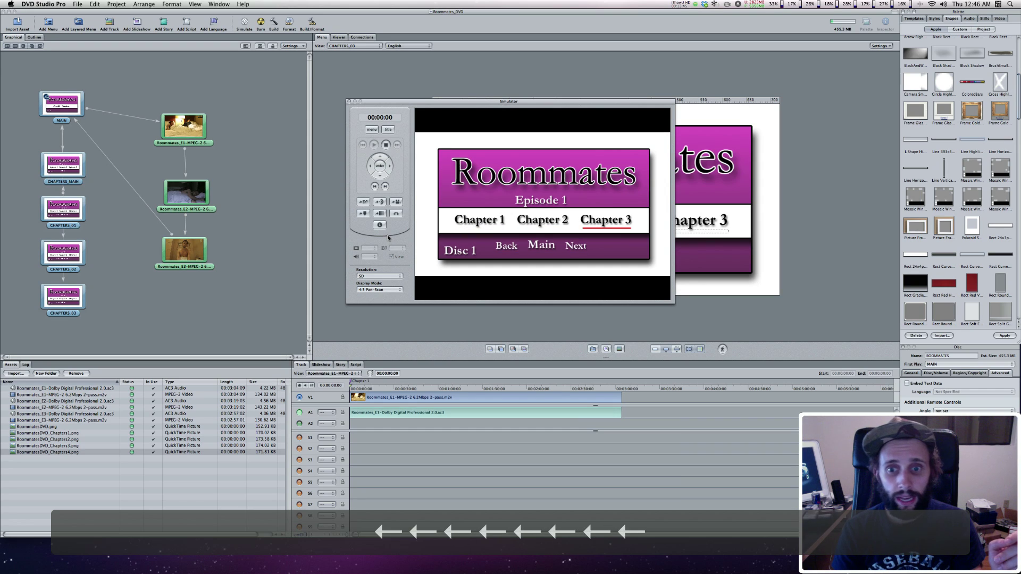
{"action": "key", "text": "Right"}
{"action": "key", "text": "Right"}
{"action": "key", "text": "Left"}
{"action": "key", "text": "Return"}
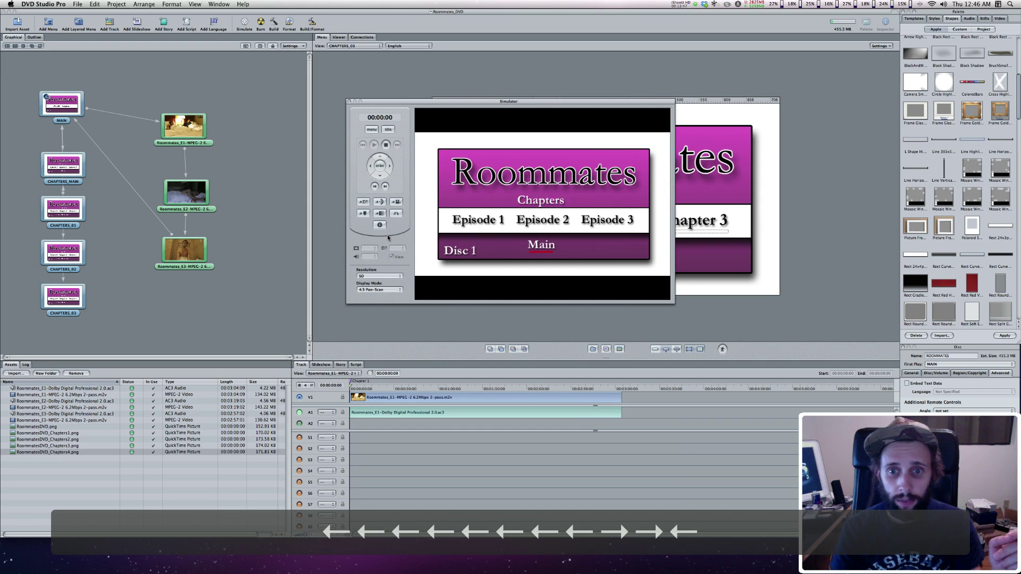
Go through the simulated Episode 2 and Episode 3 menus, testing their navigation links and returning to the Chapters menu.
{"action": "key", "text": "Up"}
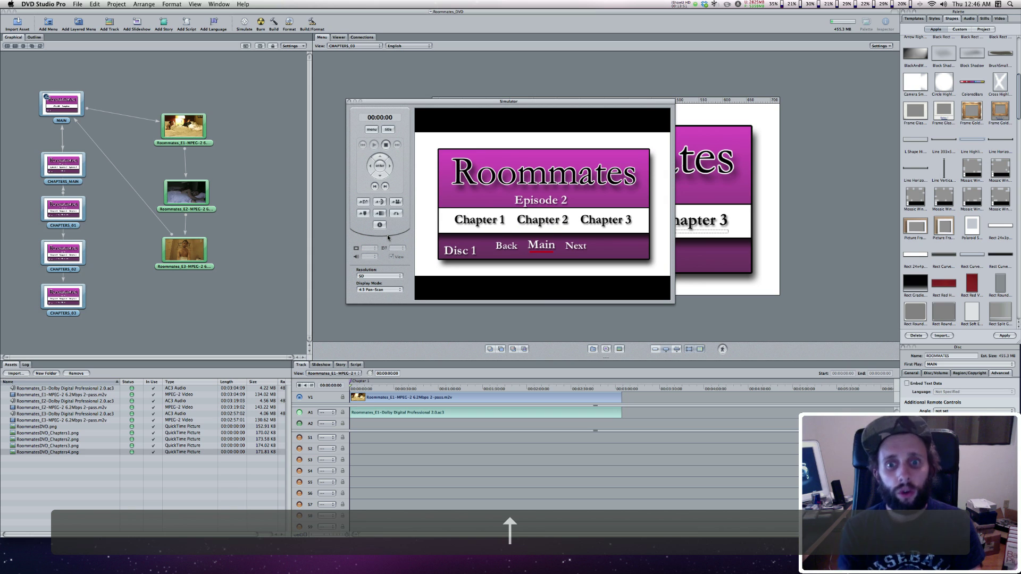
{"action": "key", "text": "Right"}
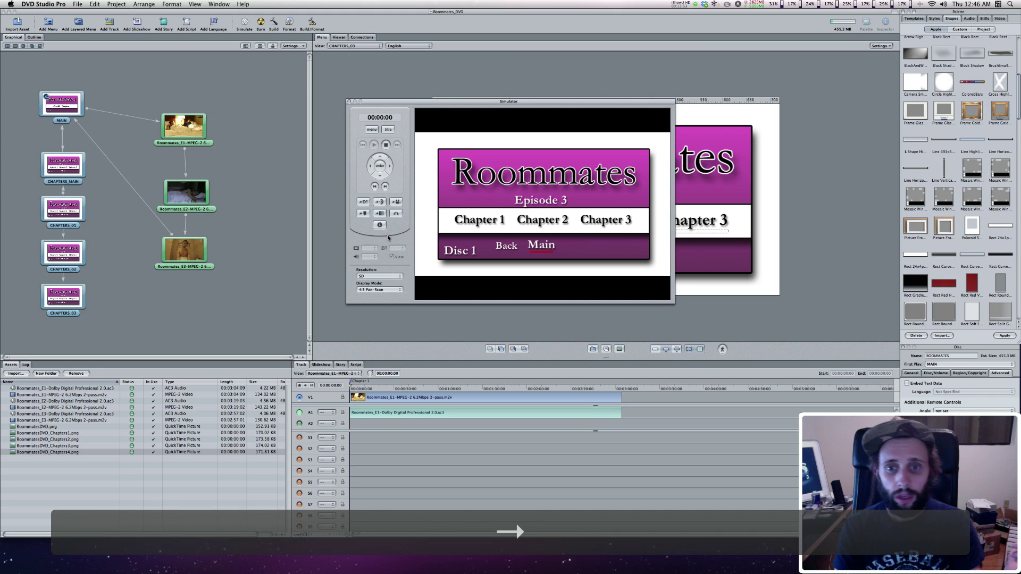
{"action": "key", "text": "Left"}
{"action": "key", "text": "Left"}
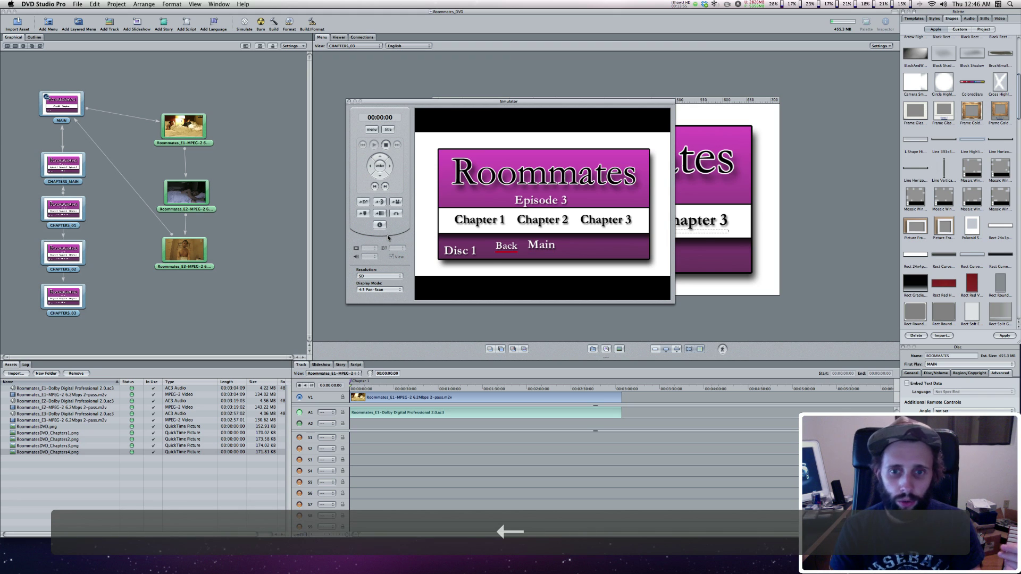
{"action": "key", "text": "Left"}
{"action": "key", "text": "Right"}
{"action": "key", "text": "Return"}
{"action": "key", "text": "Return"}
{"action": "key", "text": "Right"}
{"action": "key", "text": "Up"}
{"action": "key", "text": "Right"}
{"action": "key", "text": "Right"}
{"action": "key", "text": "Return"}
{"action": "key", "text": "Return"}
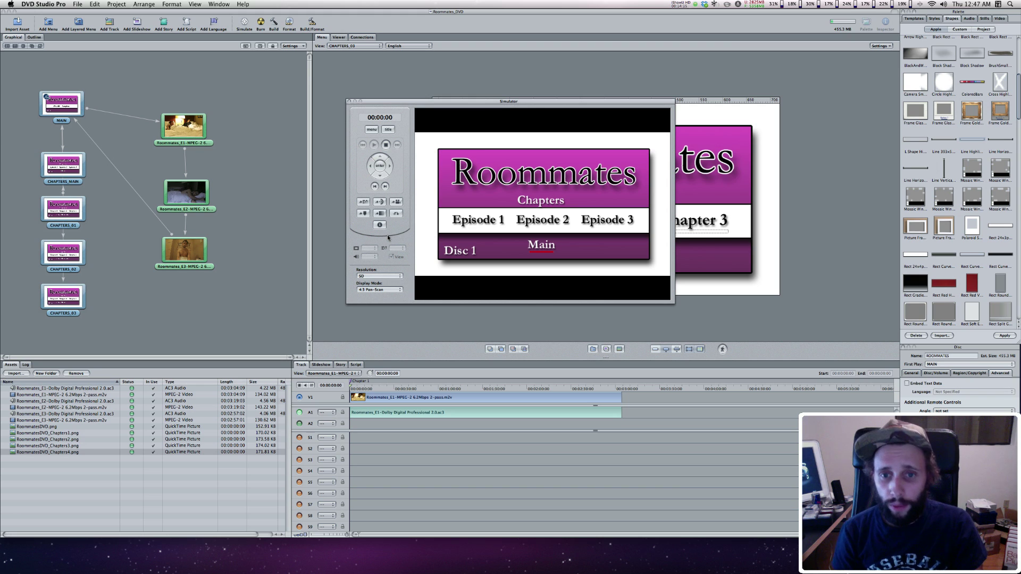
Check the episode button navigation on the simulated Chapters menu again and return to the disc's main menu.
{"action": "key", "text": "Up"}
{"action": "key", "text": "Left"}
{"action": "key", "text": "Right"}
{"action": "key", "text": "Down"}
{"action": "key", "text": "Return"}
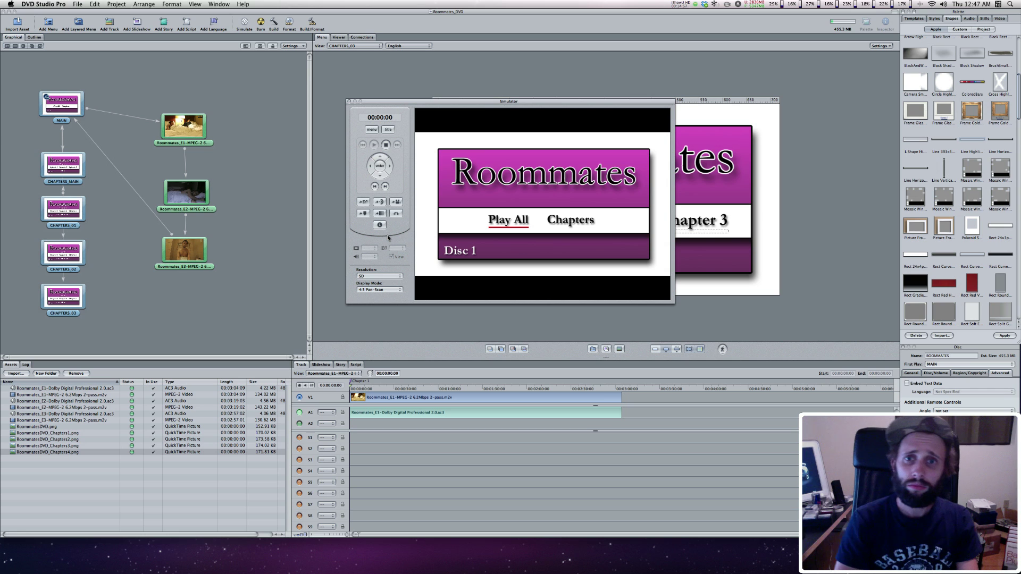
{"action": "key", "text": "super+2"}
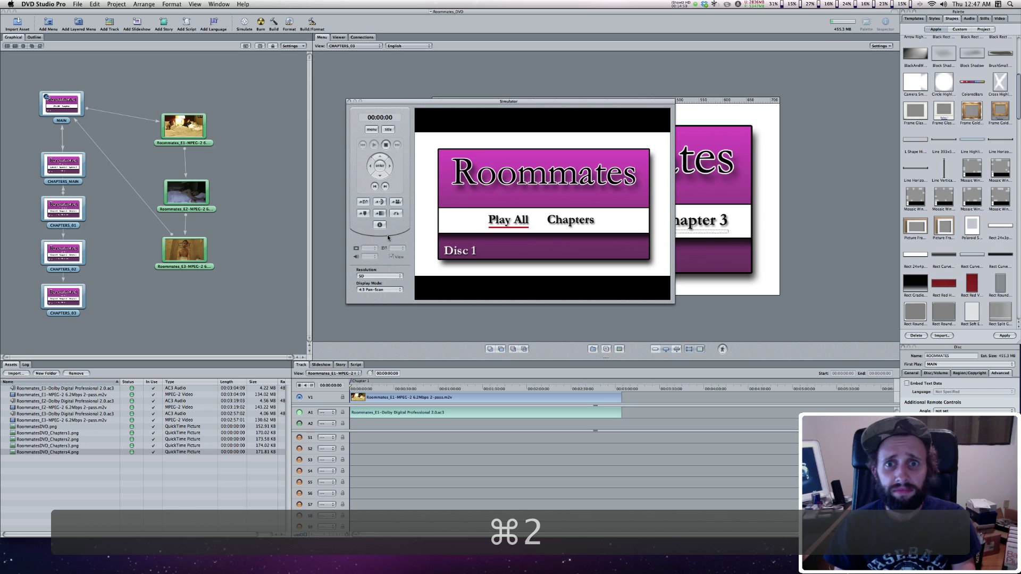